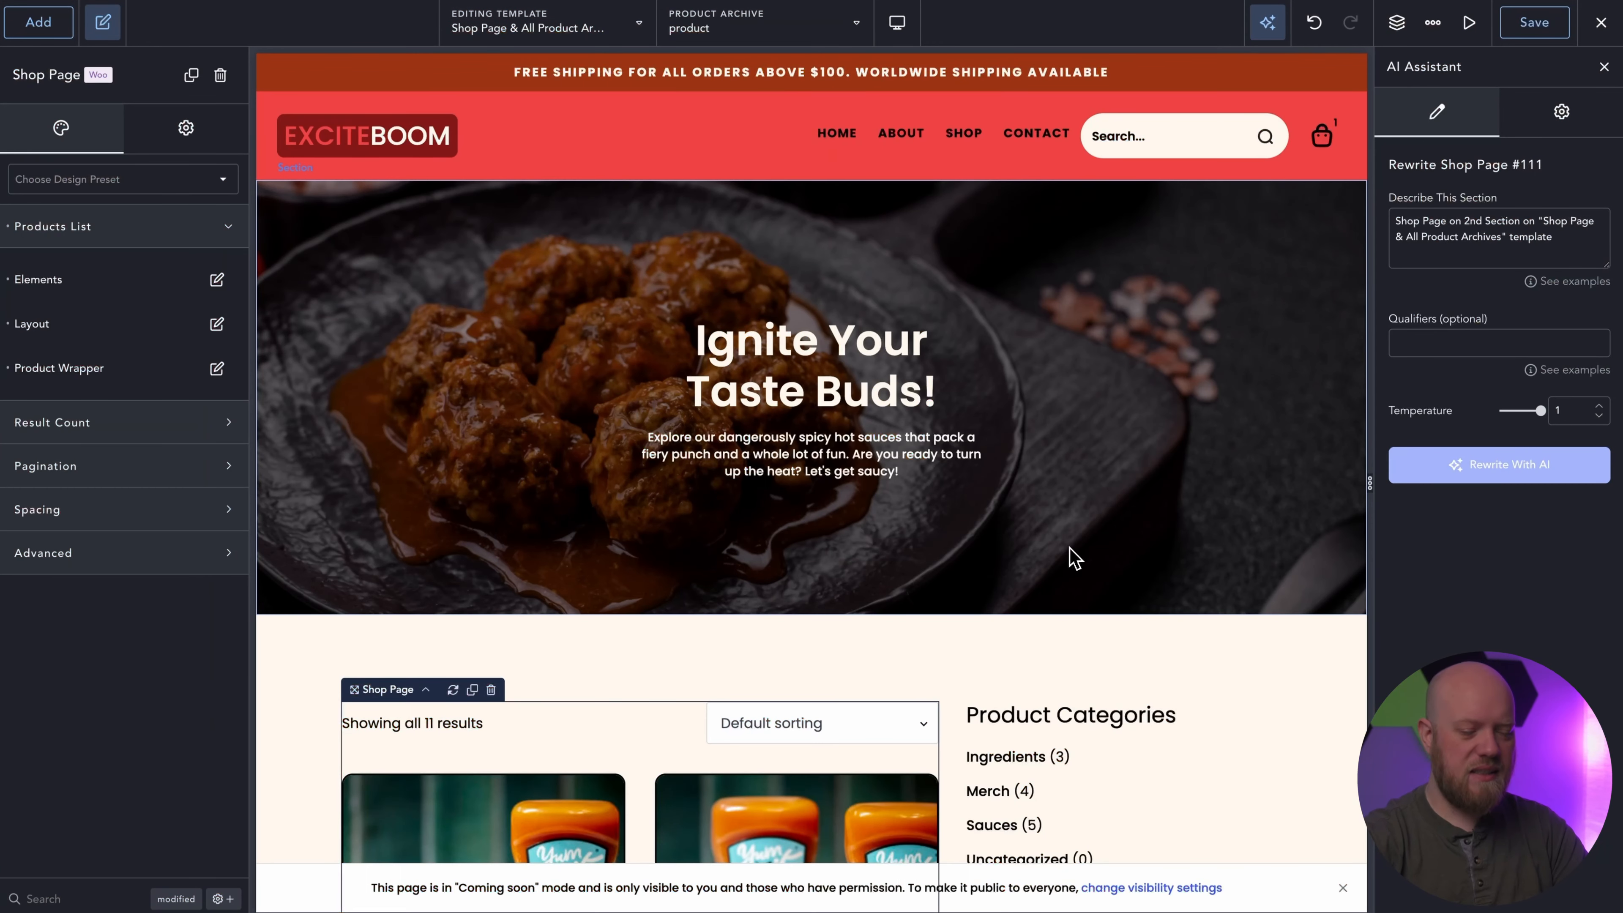
# Copy the hero section of the shop page template and switch to editing the Single Product template.
pyautogui.click(1121, 435)
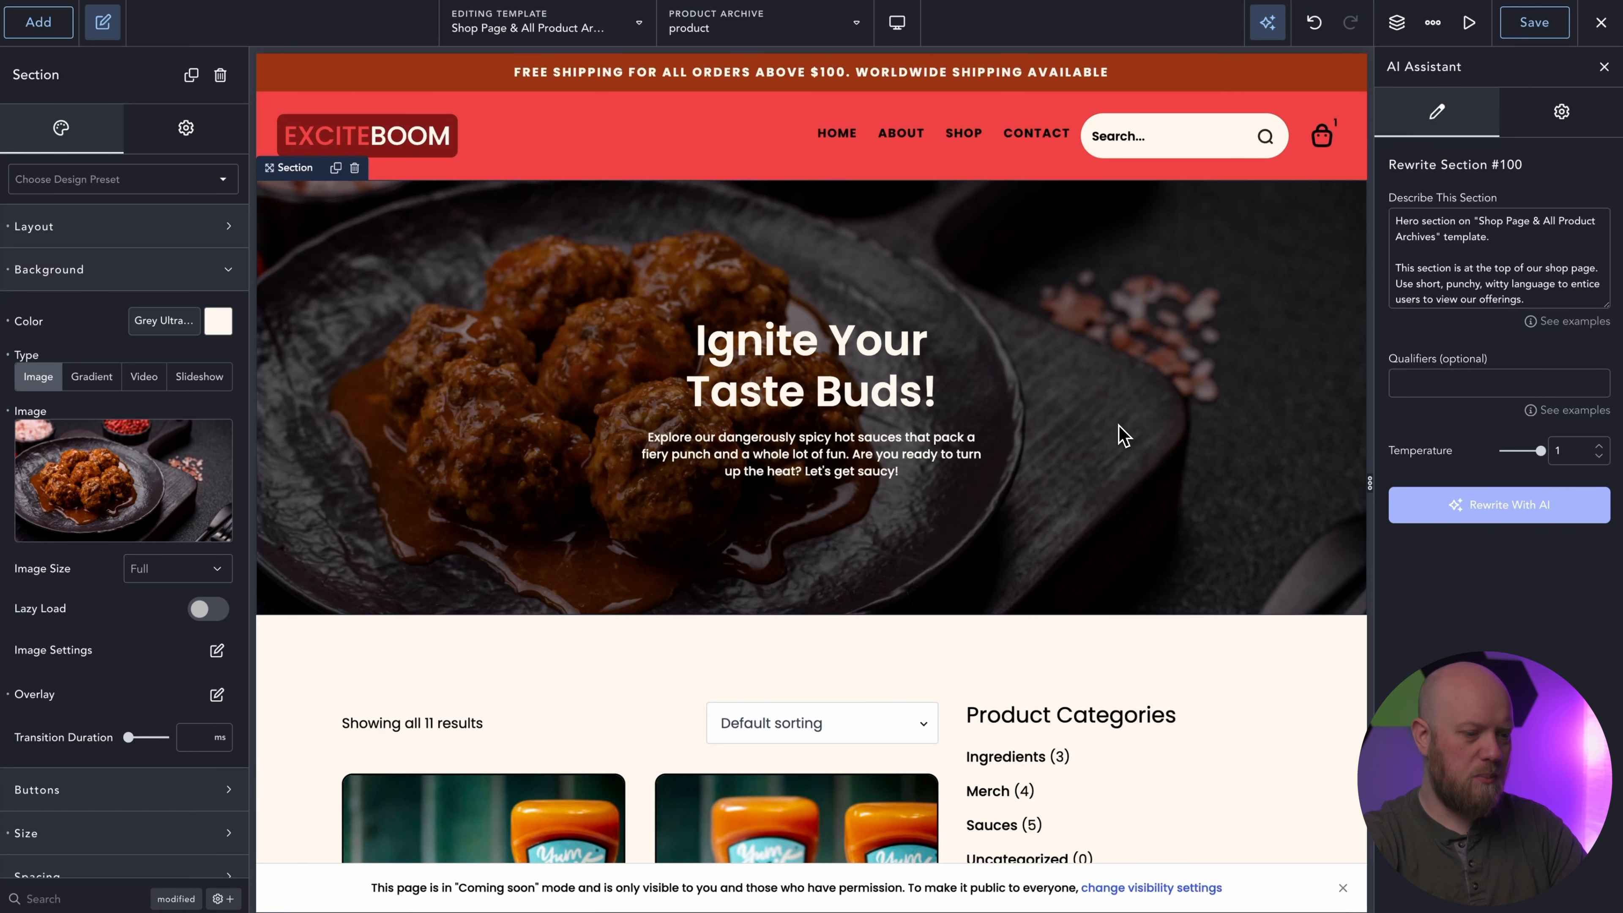
pyautogui.click(587, 26)
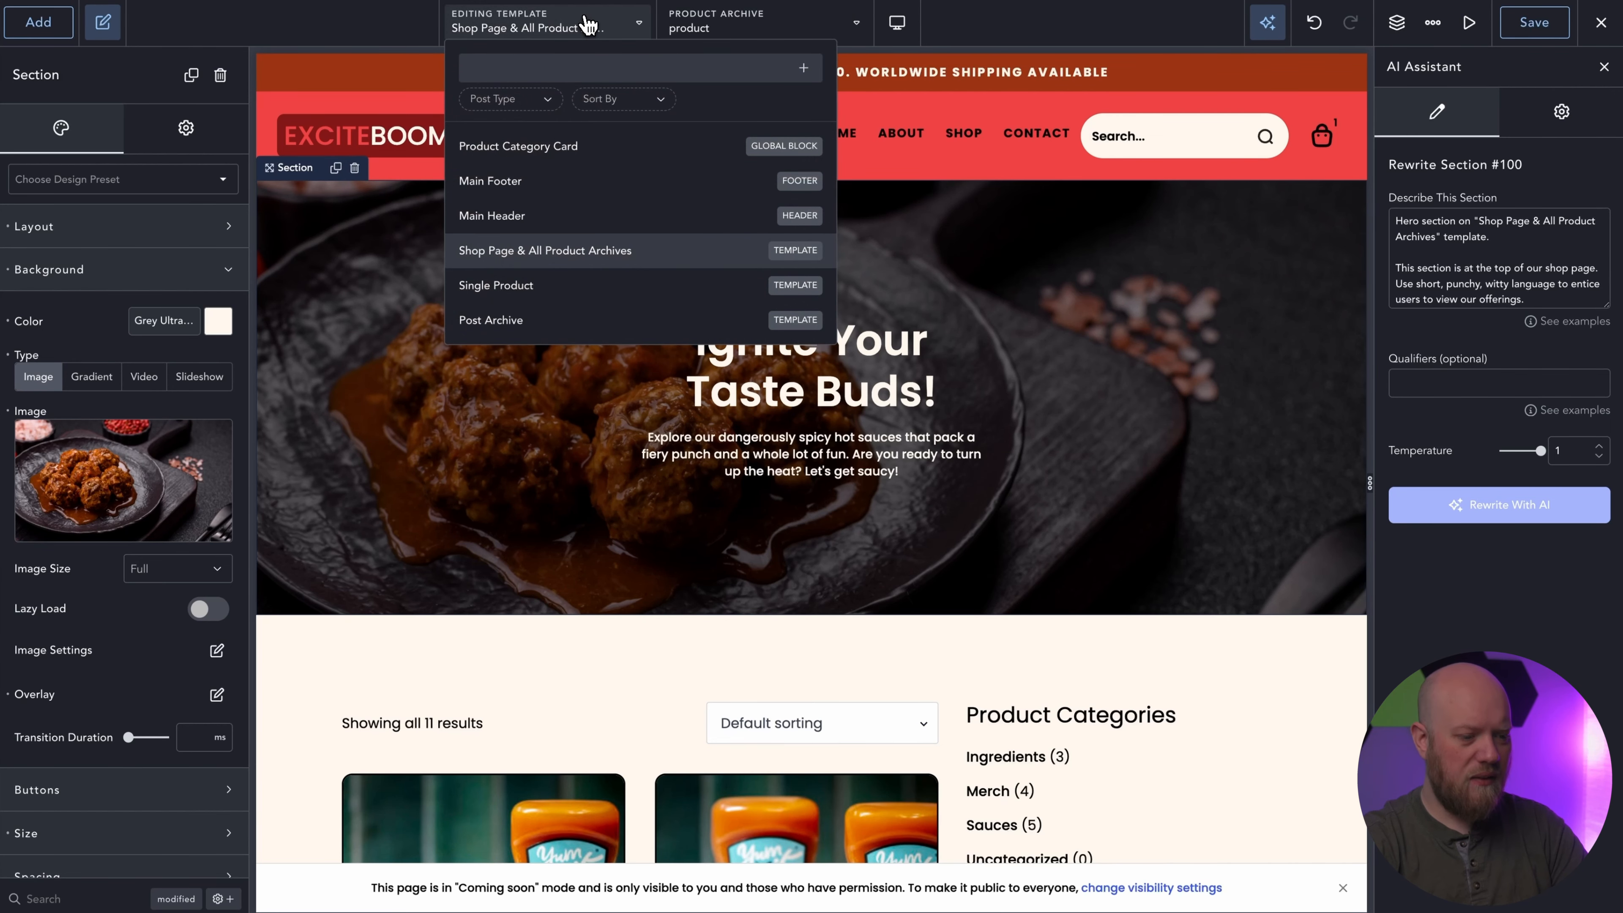
pyautogui.scroll(-3, 615, 211)
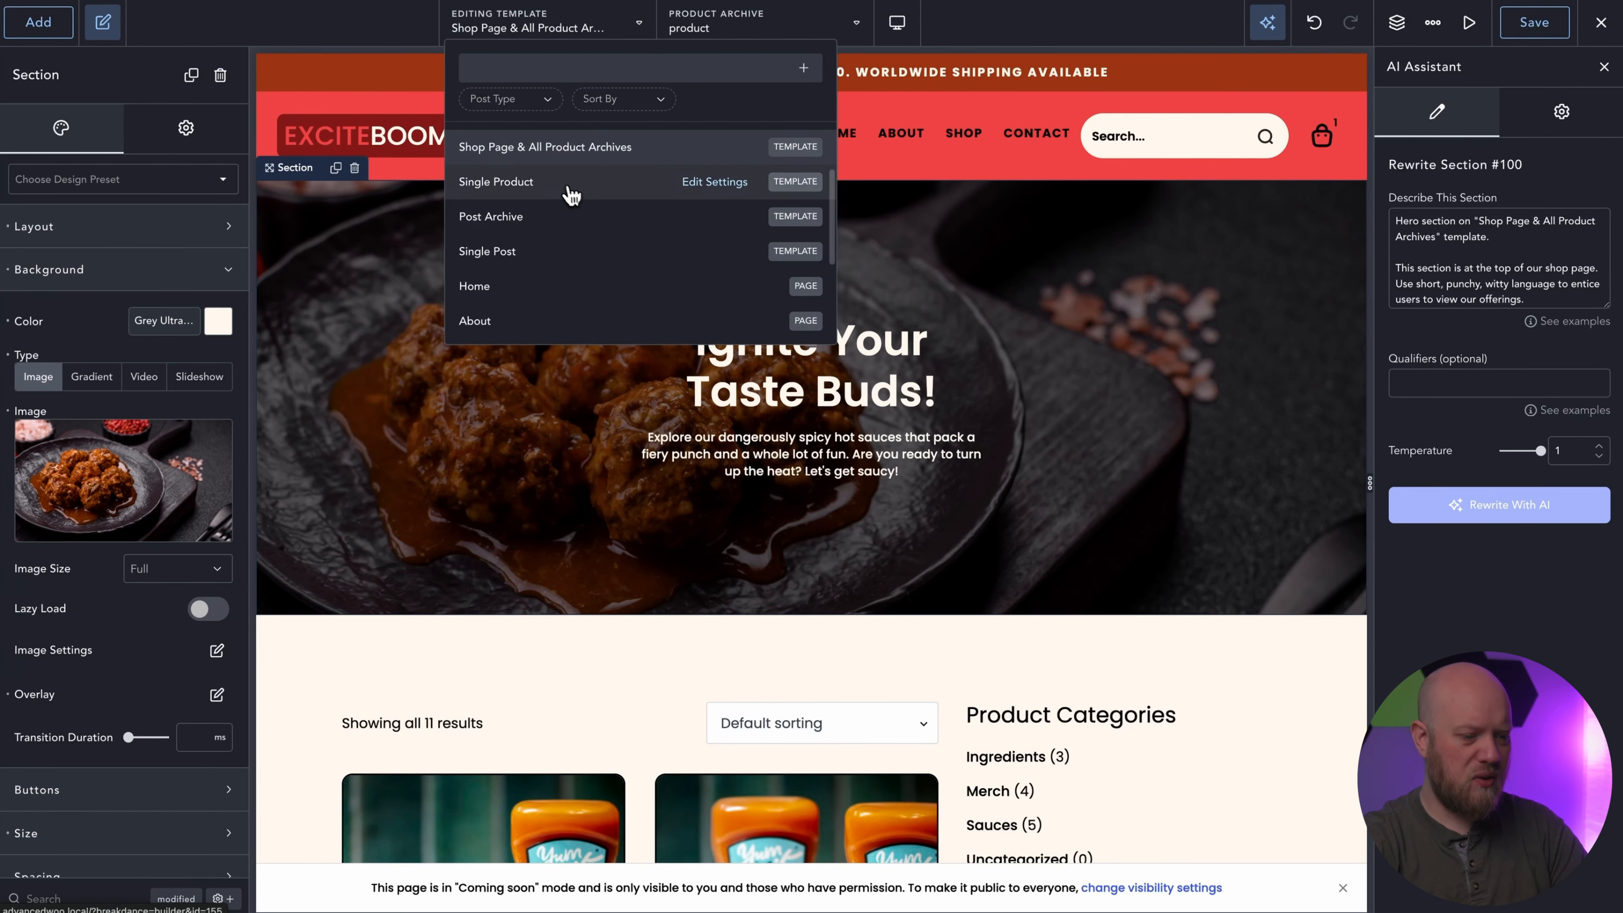
pyautogui.click(564, 192)
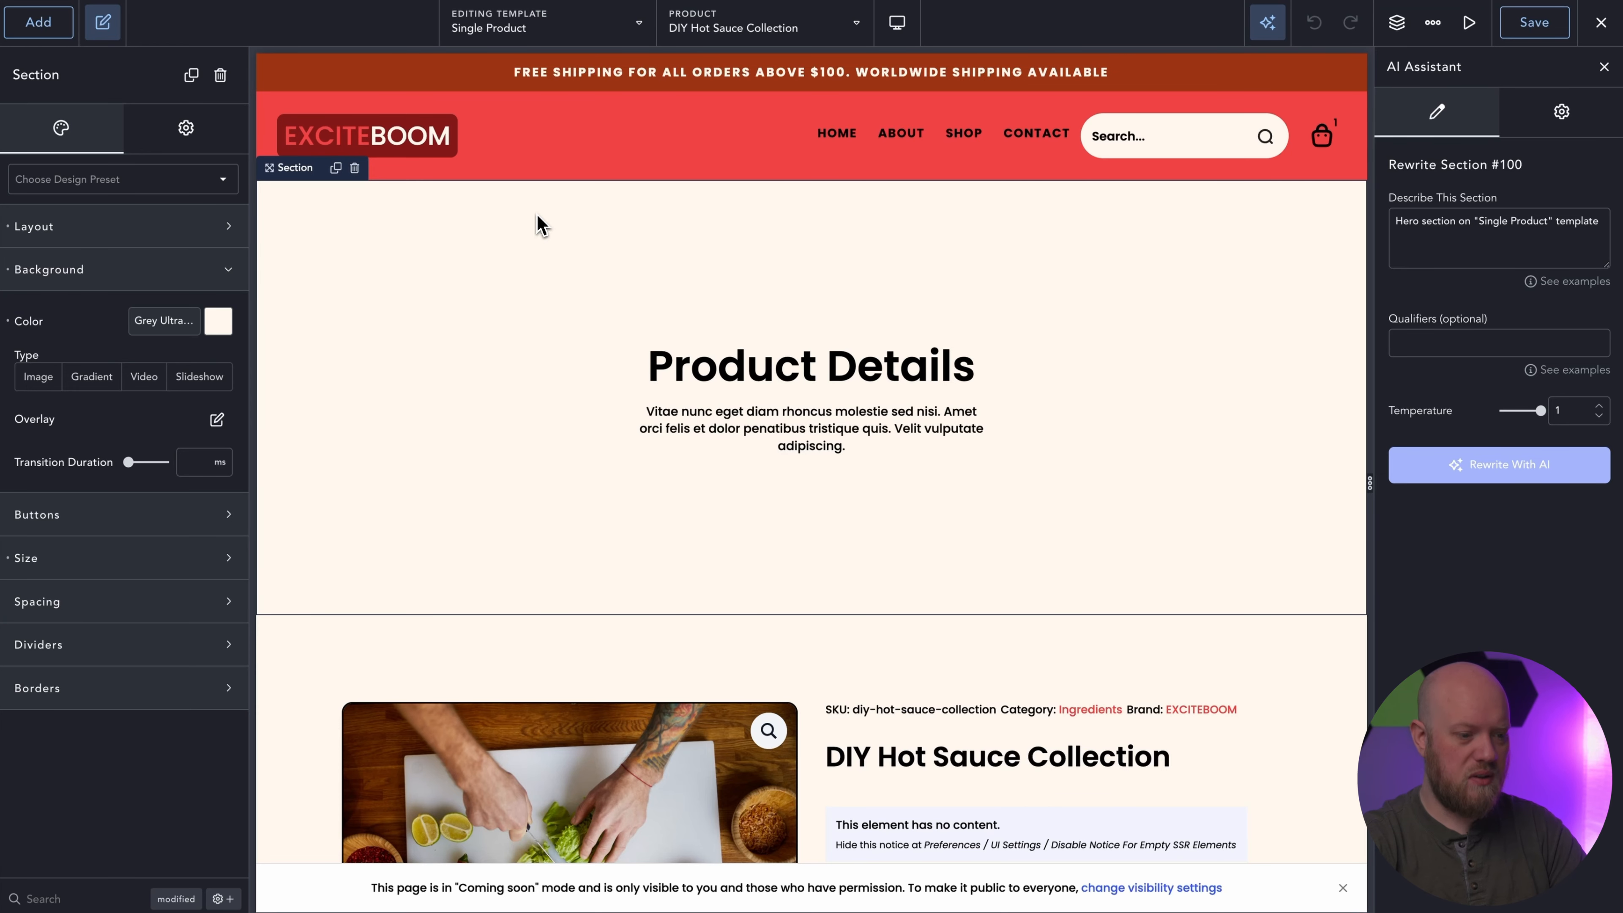
# Paste the copied hero section into the Single Product template and delete the original Product Details hero.
pyautogui.hotkey('ctrl', 'v')
pyautogui.press('Delete')
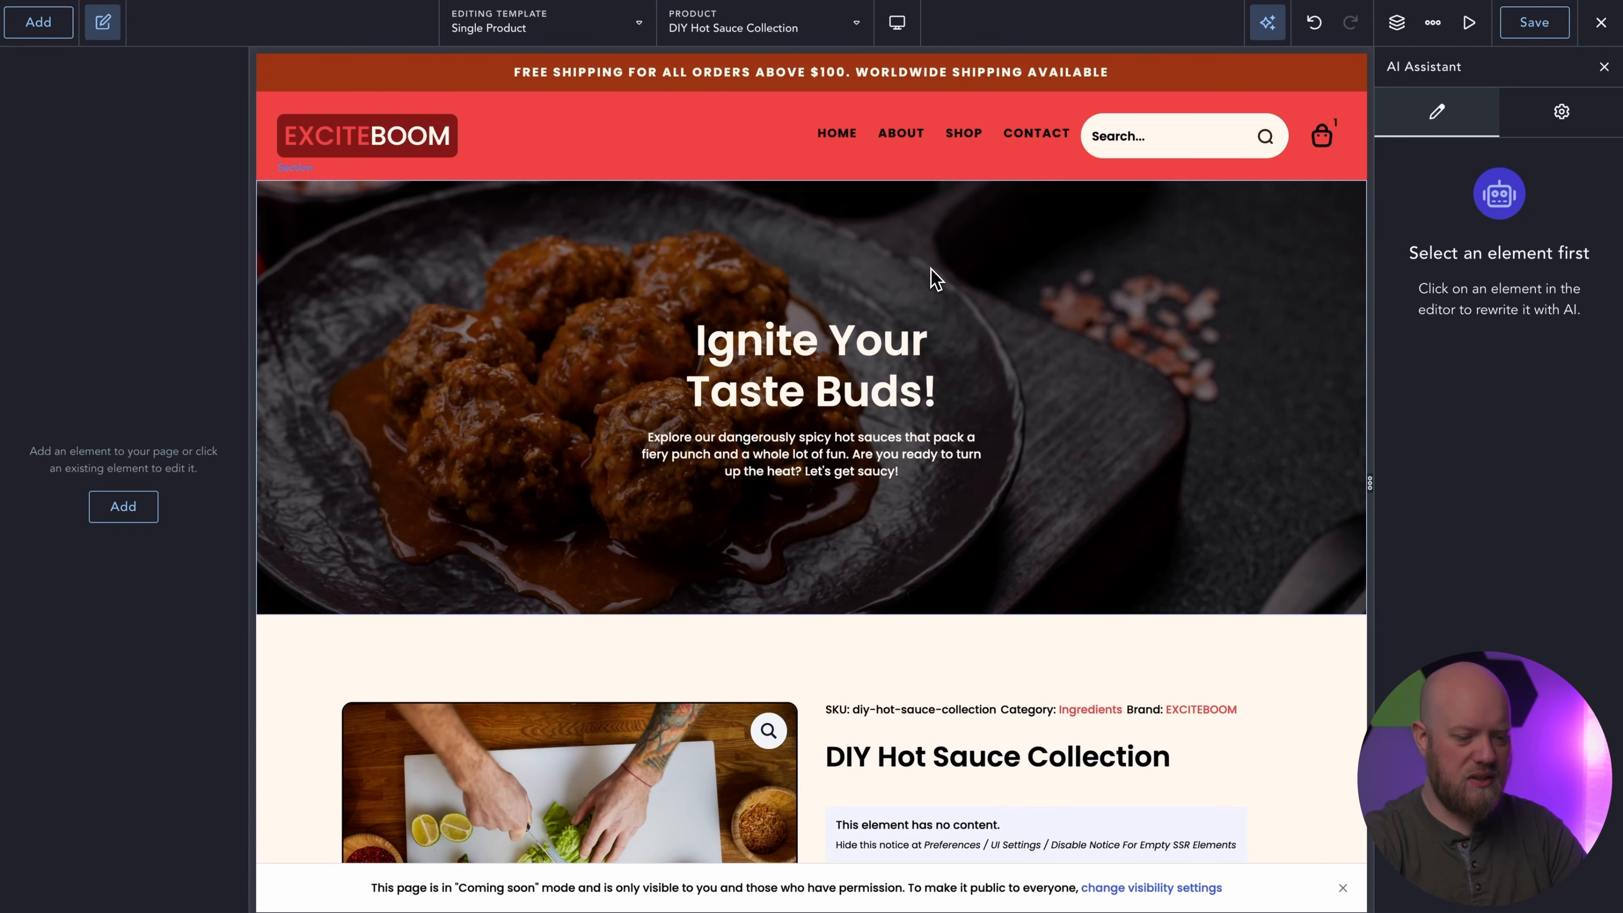
pyautogui.scroll(-3, 1025, 292)
pyautogui.scroll(3, 1040, 301)
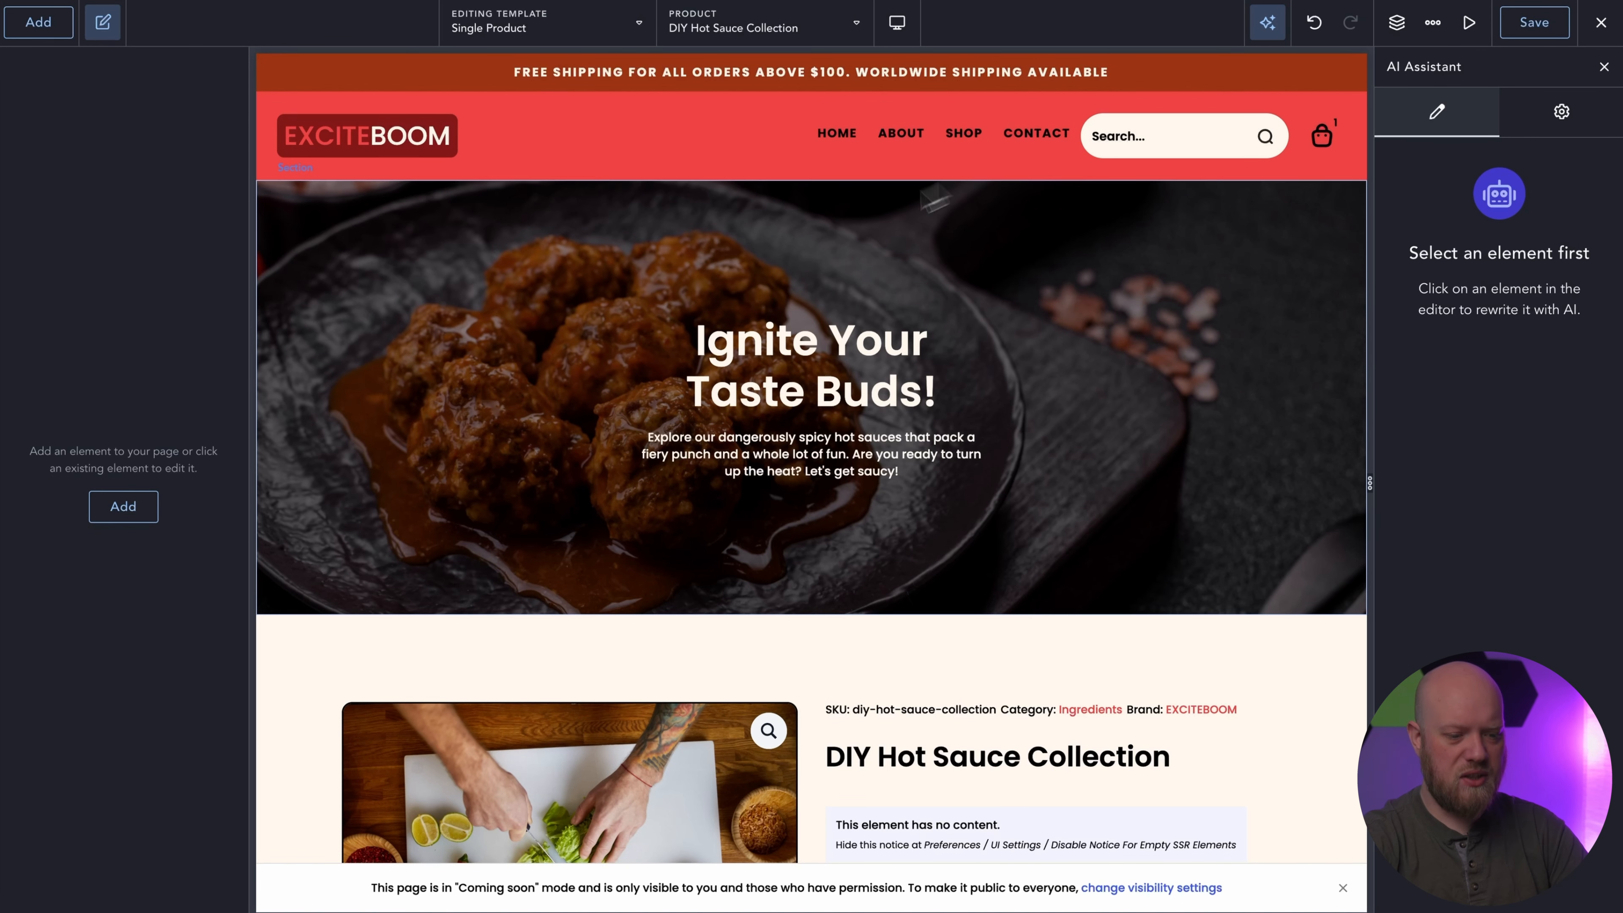
# Replace the hero heading's text with the dynamic Product Title from WooCommerce.
pyautogui.click(884, 353)
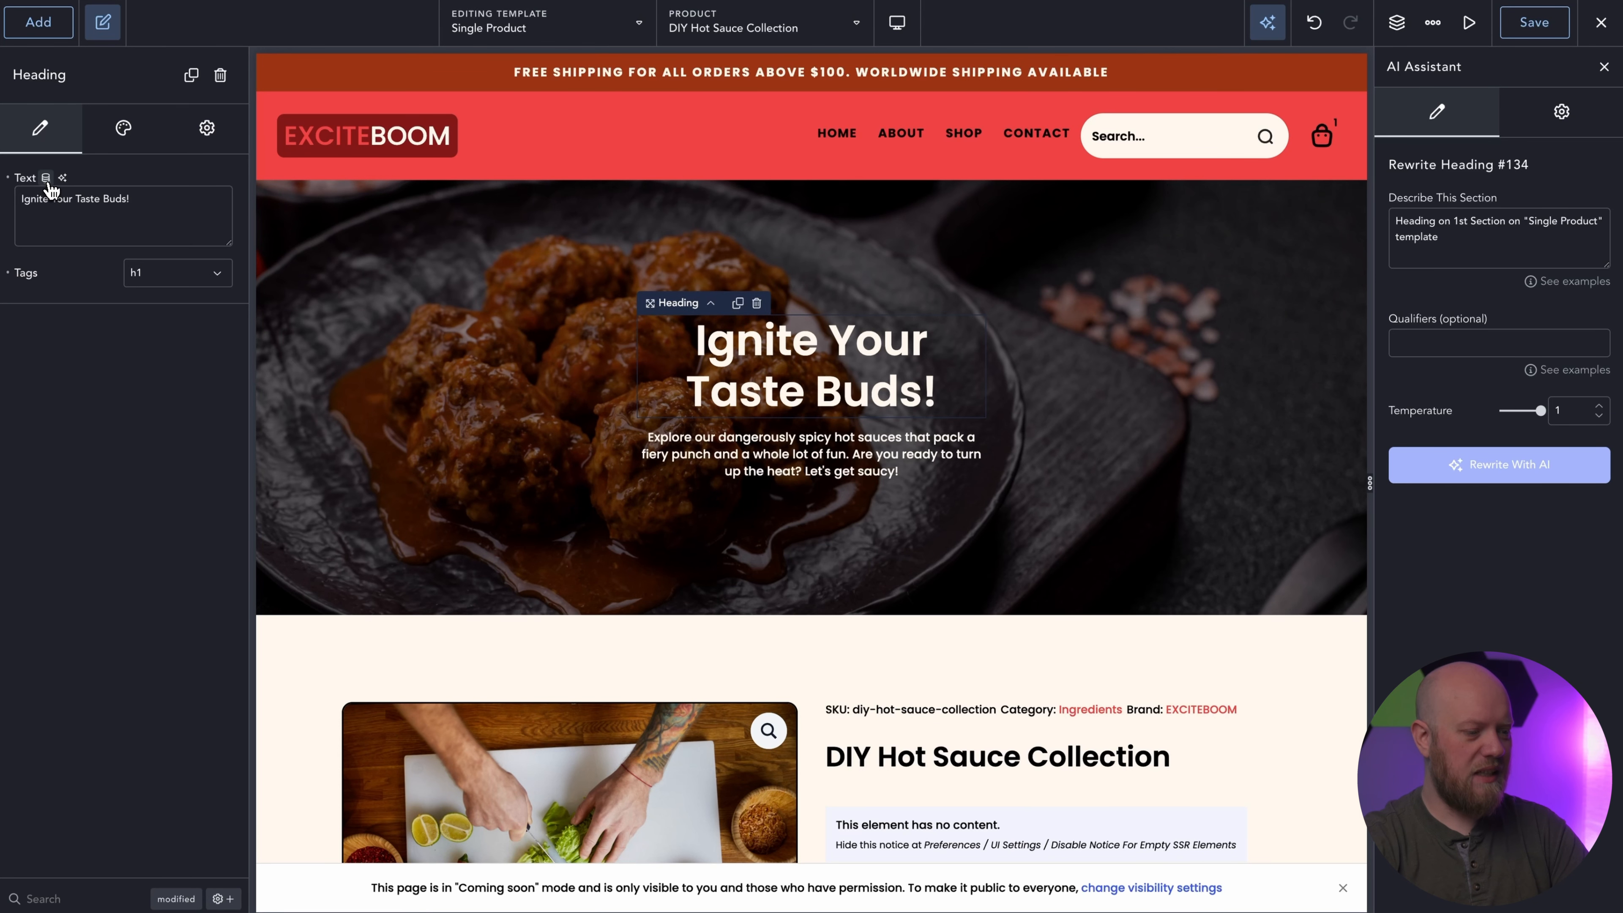
pyautogui.click(46, 178)
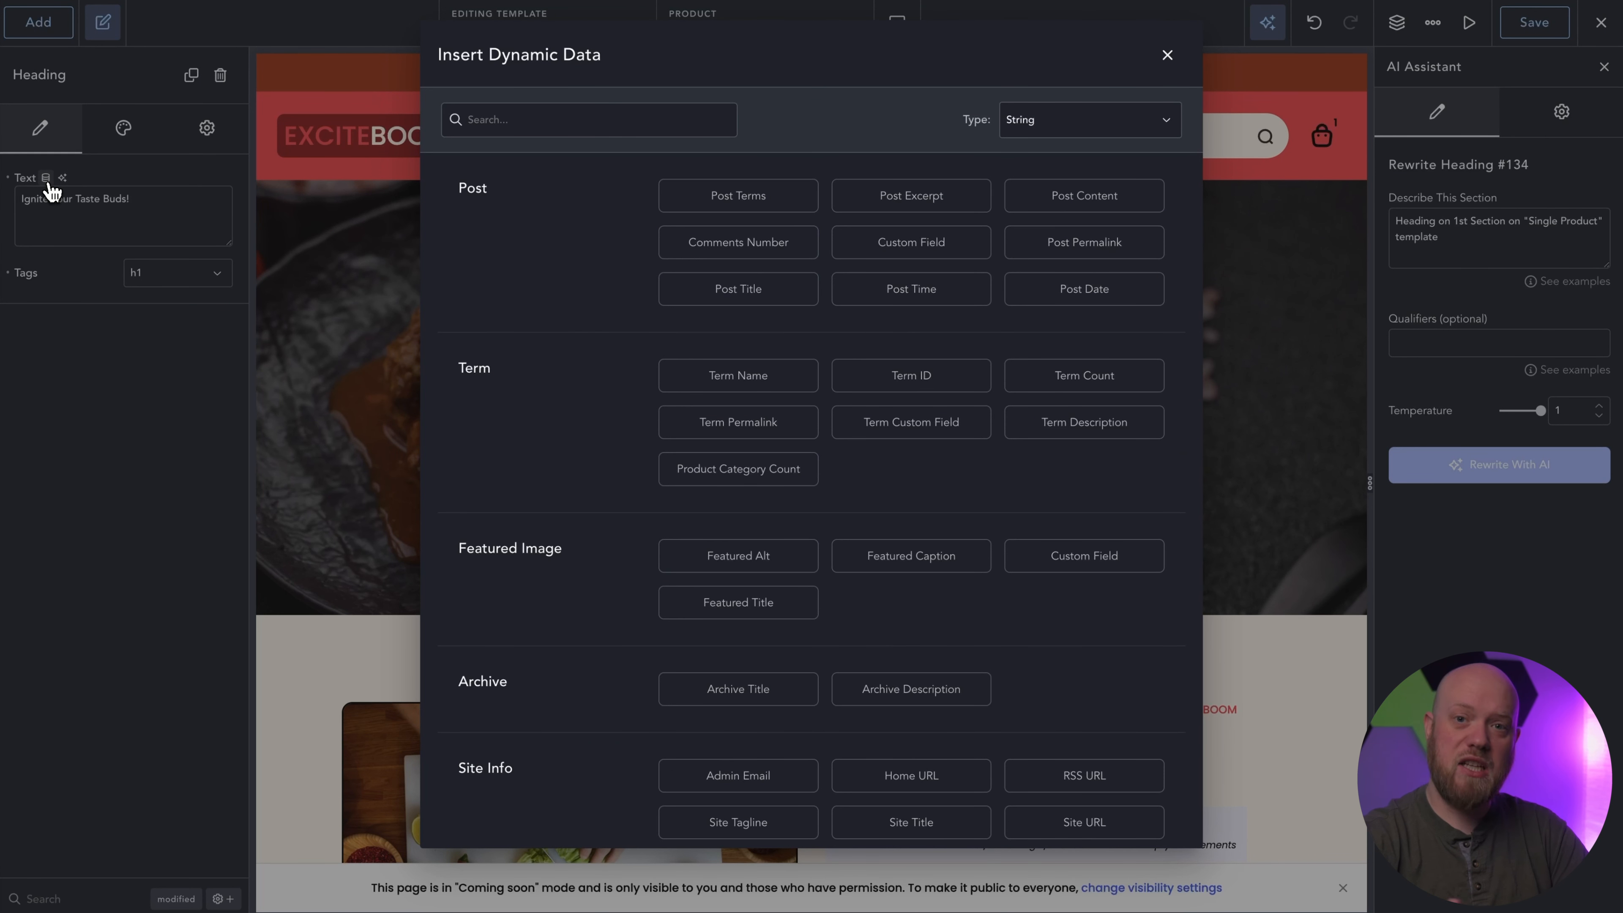
pyautogui.scroll(-10, 514, 273)
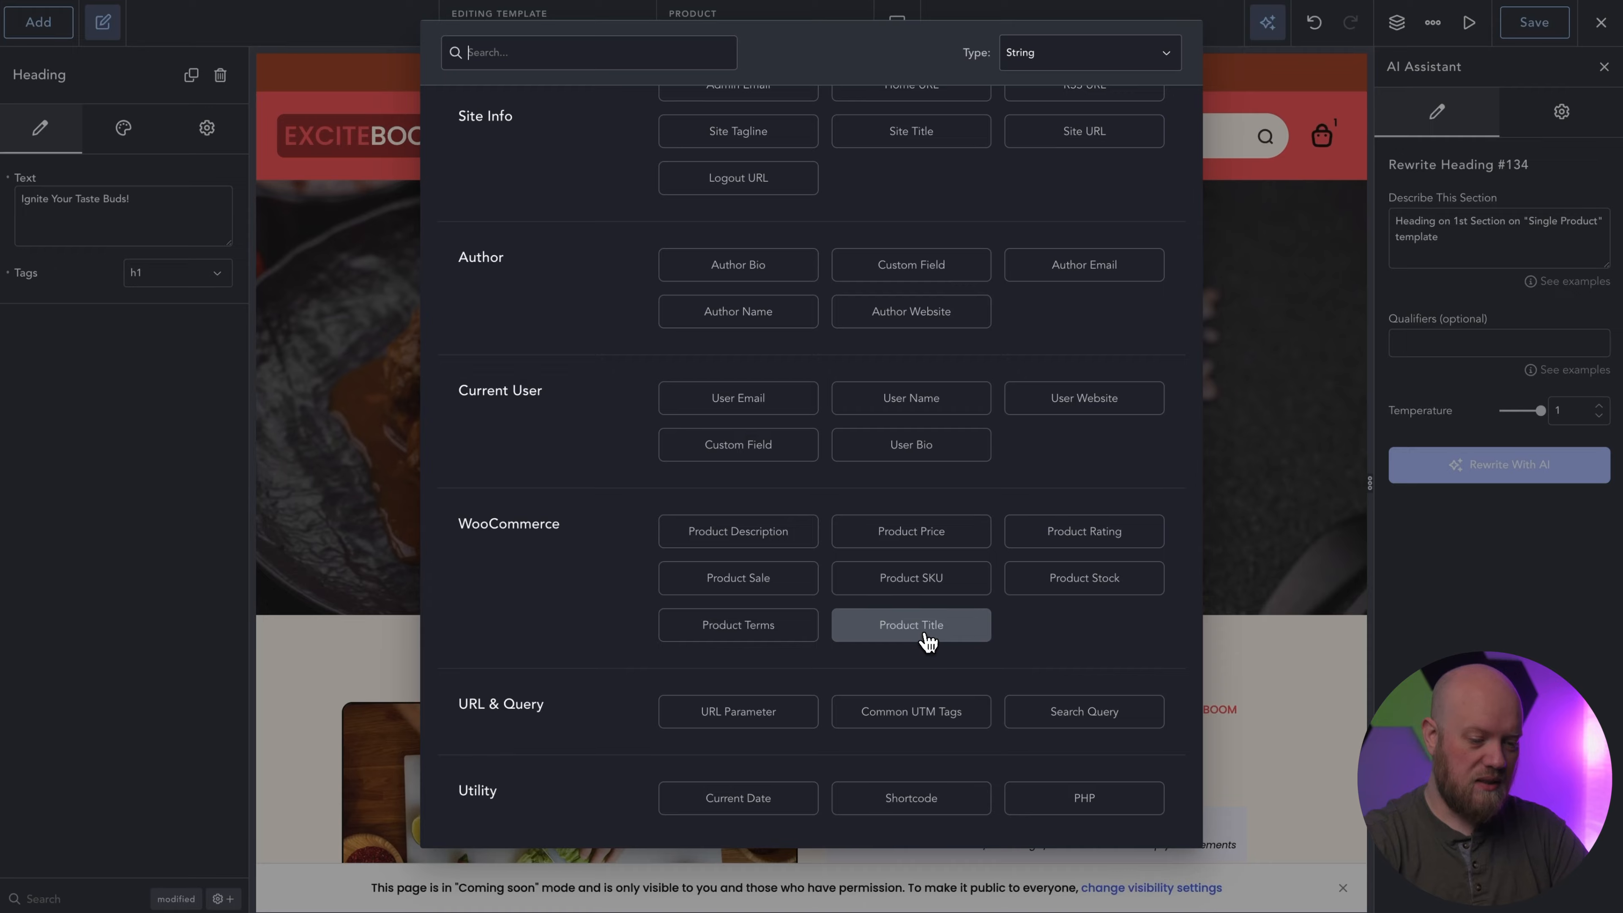
pyautogui.click(552, 57)
pyautogui.write('product')
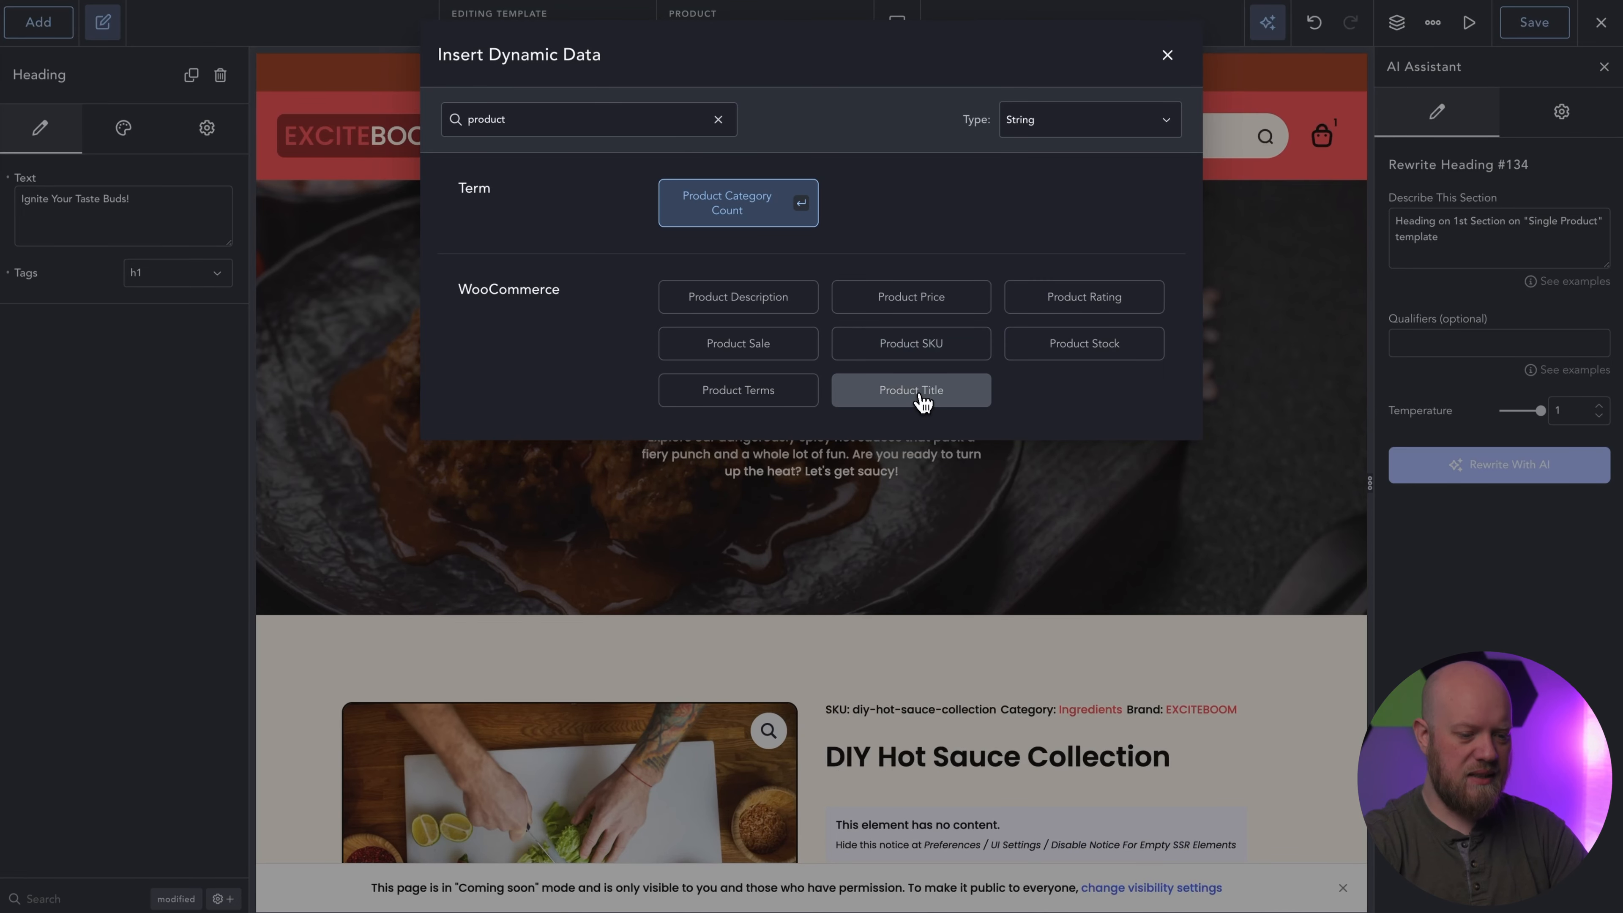
pyautogui.click(923, 397)
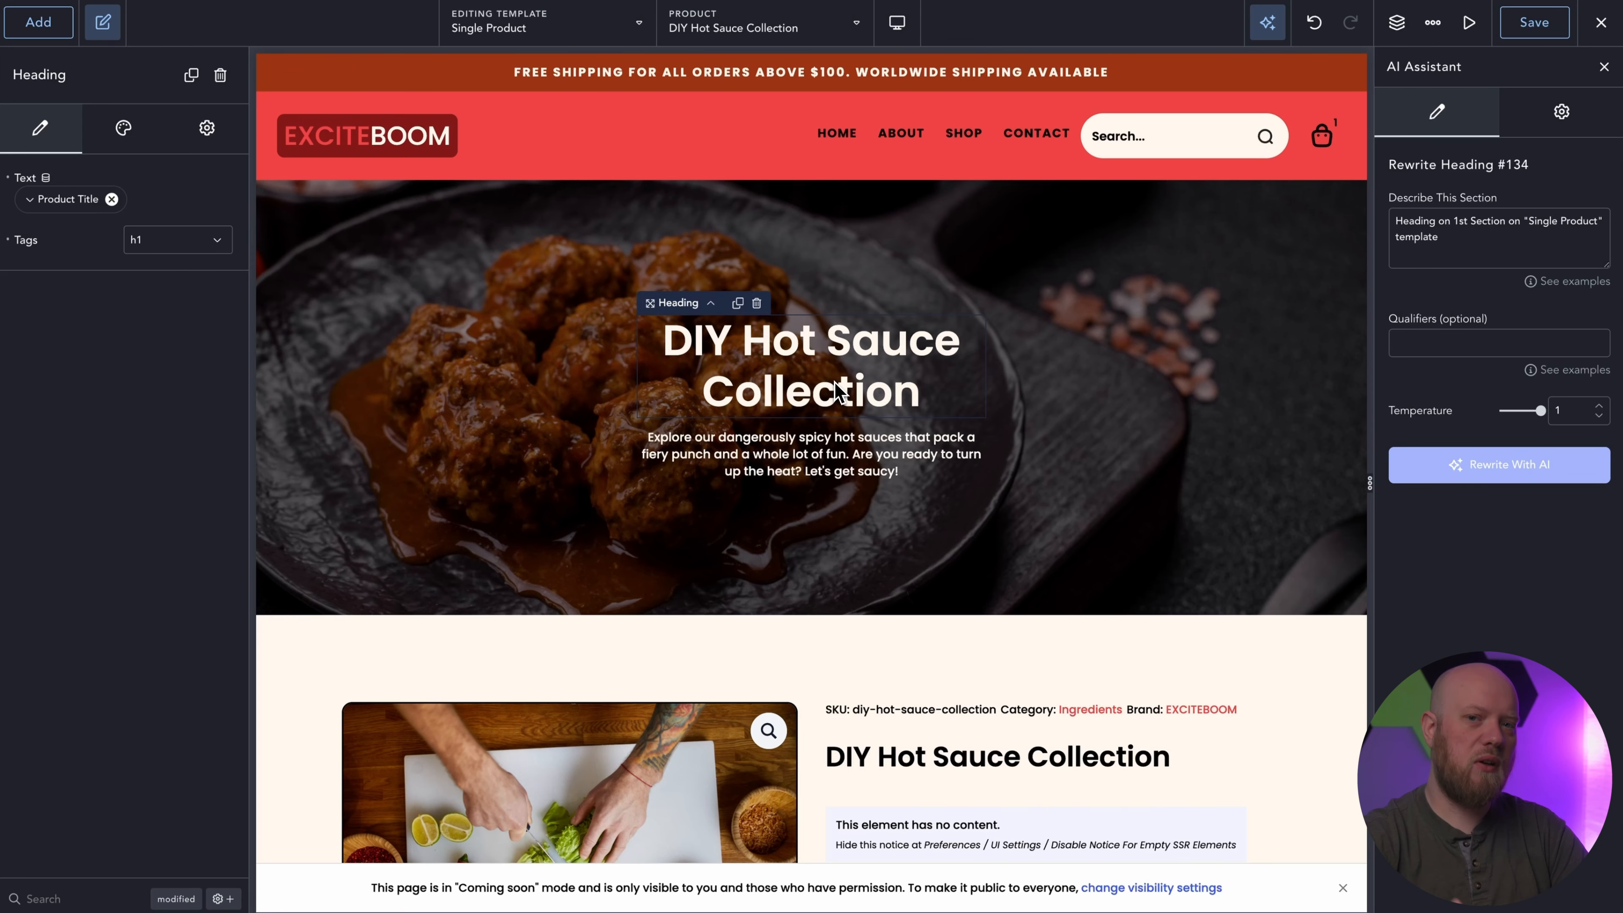
# Replace the hero paragraph beneath the heading with the product's description text.
pyautogui.click(819, 456)
pyautogui.click(121, 221)
pyautogui.press('super+a')
pyautogui.write('Get the peppers. Get the spices. Get started on making your own hot sauce. Everything you need in one collection.')
# Use the dynamic WooCommerce Product Image as the hero section's background image, and close the AI Assistant.
pyautogui.click(746, 544)
pyautogui.click(149, 272)
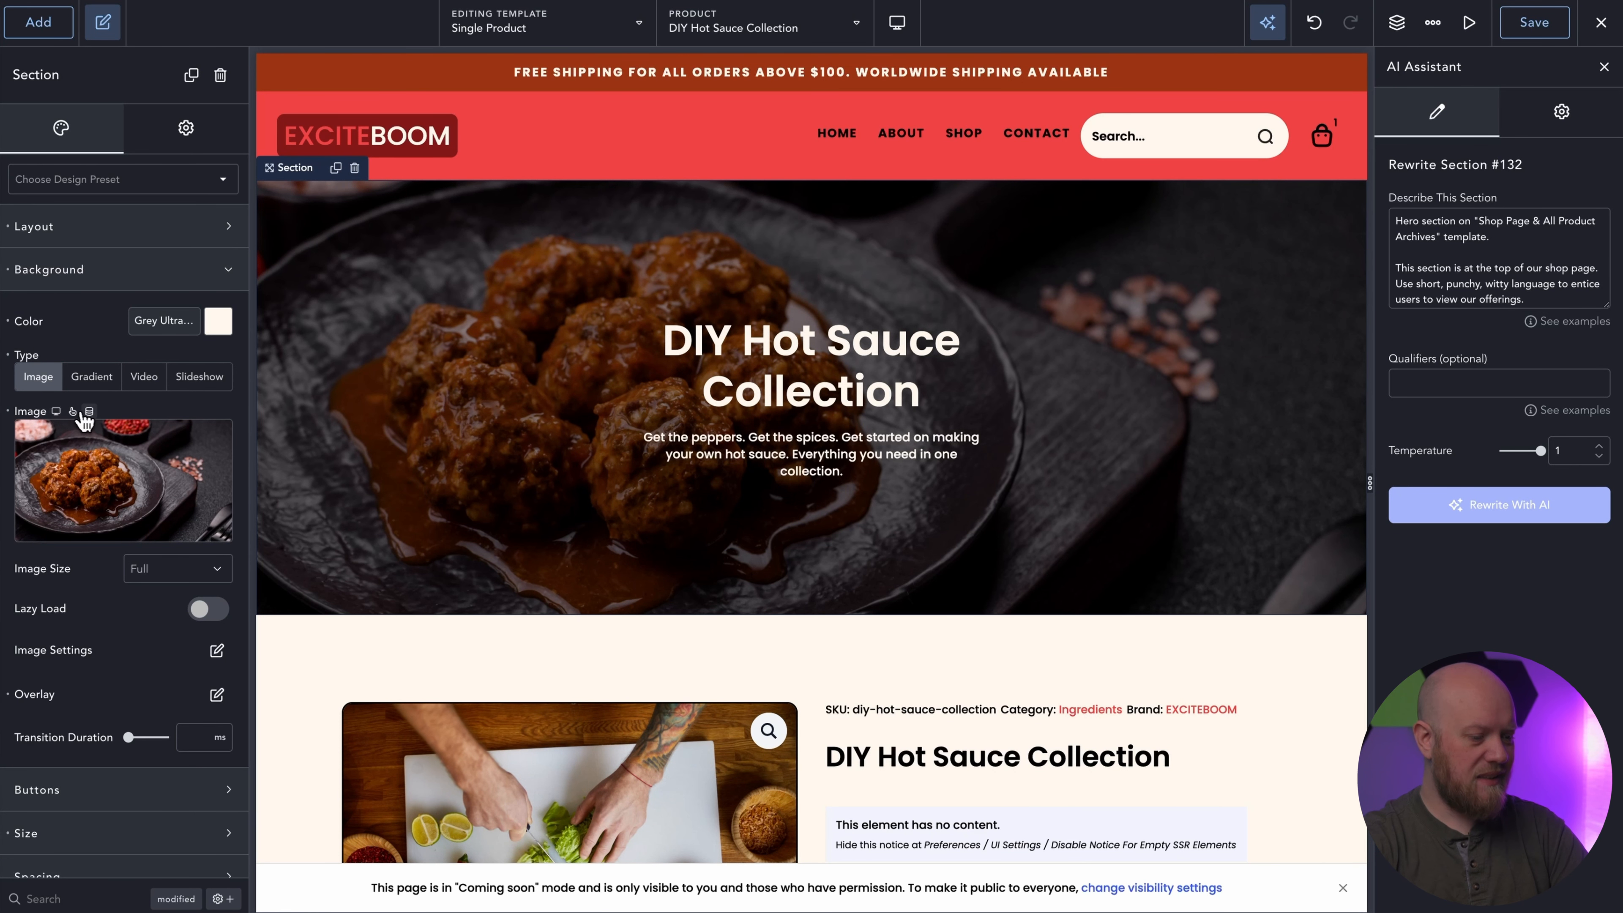
pyautogui.click(88, 413)
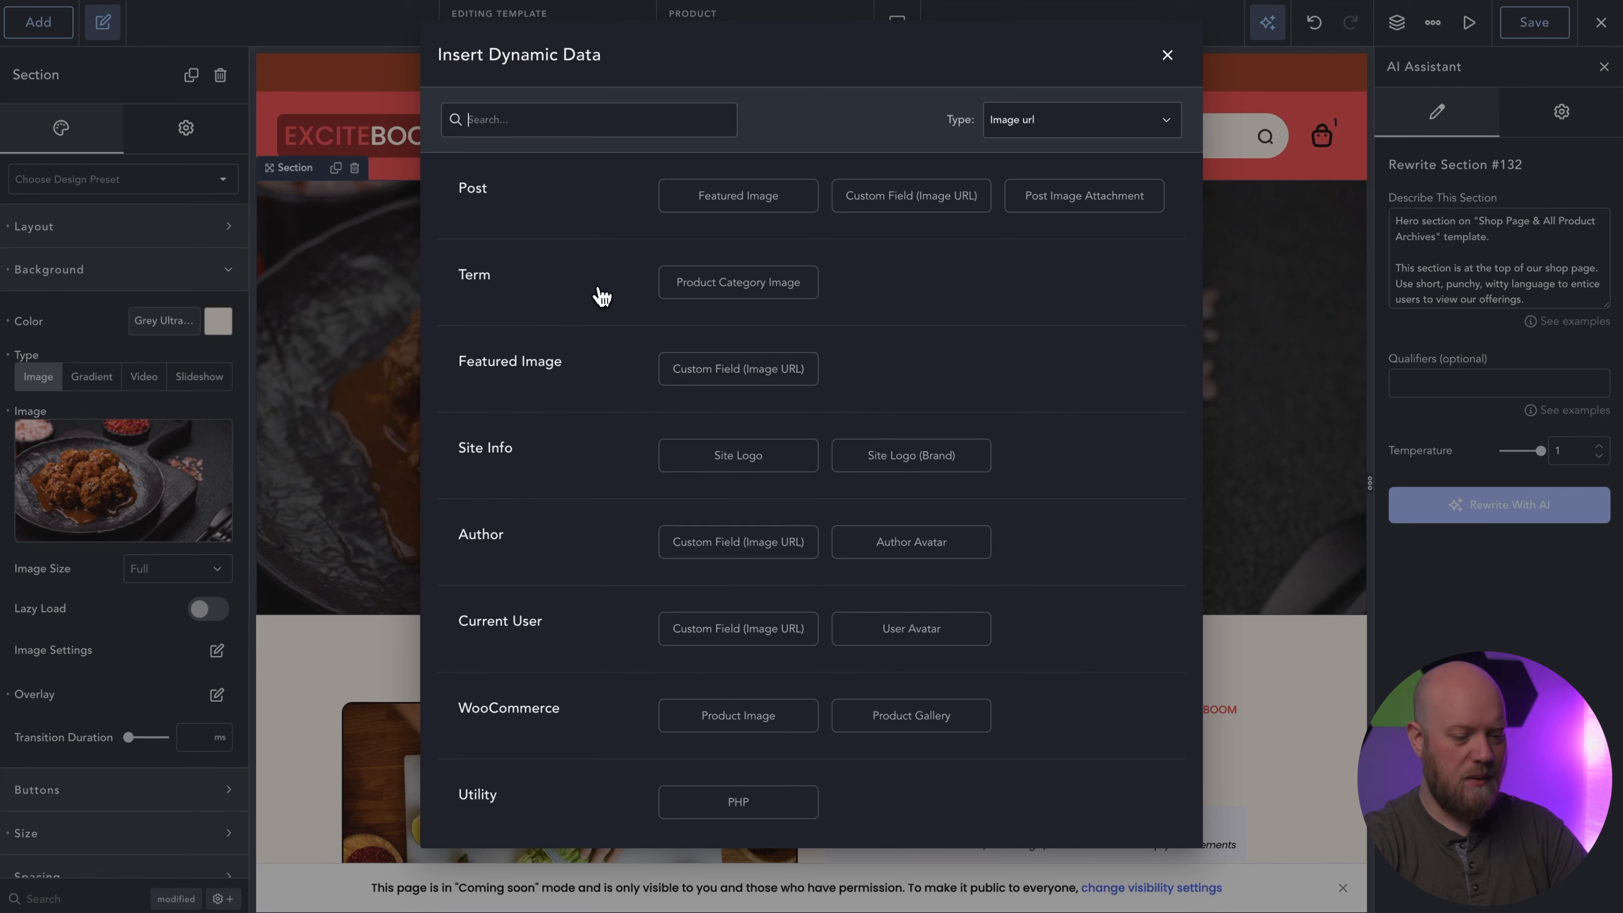
pyautogui.click(757, 722)
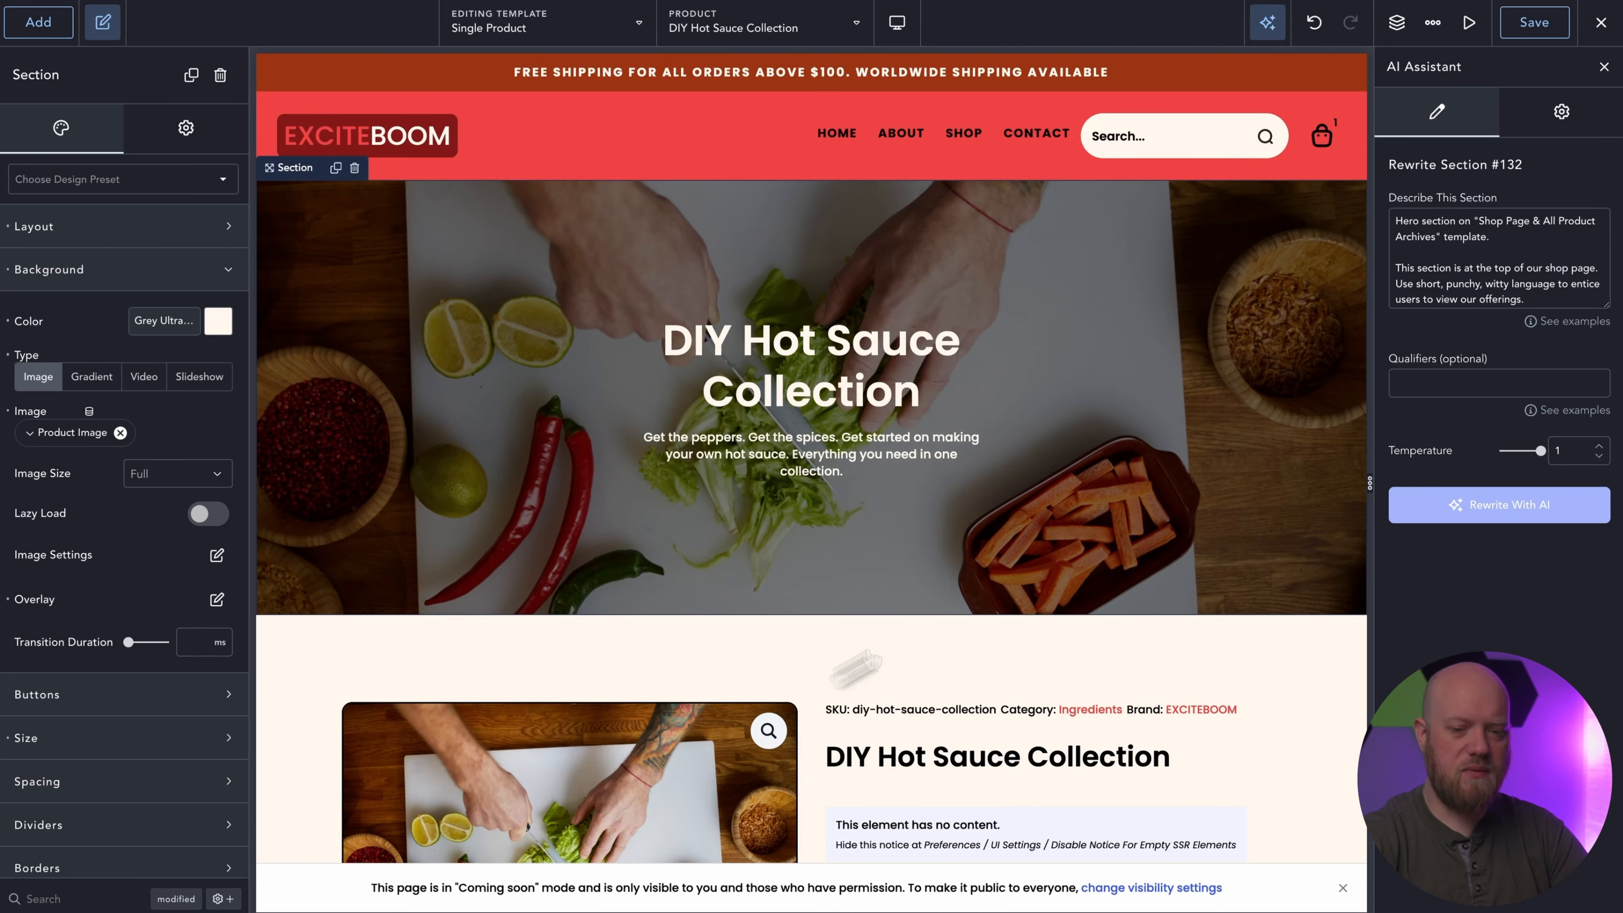
pyautogui.click(1605, 68)
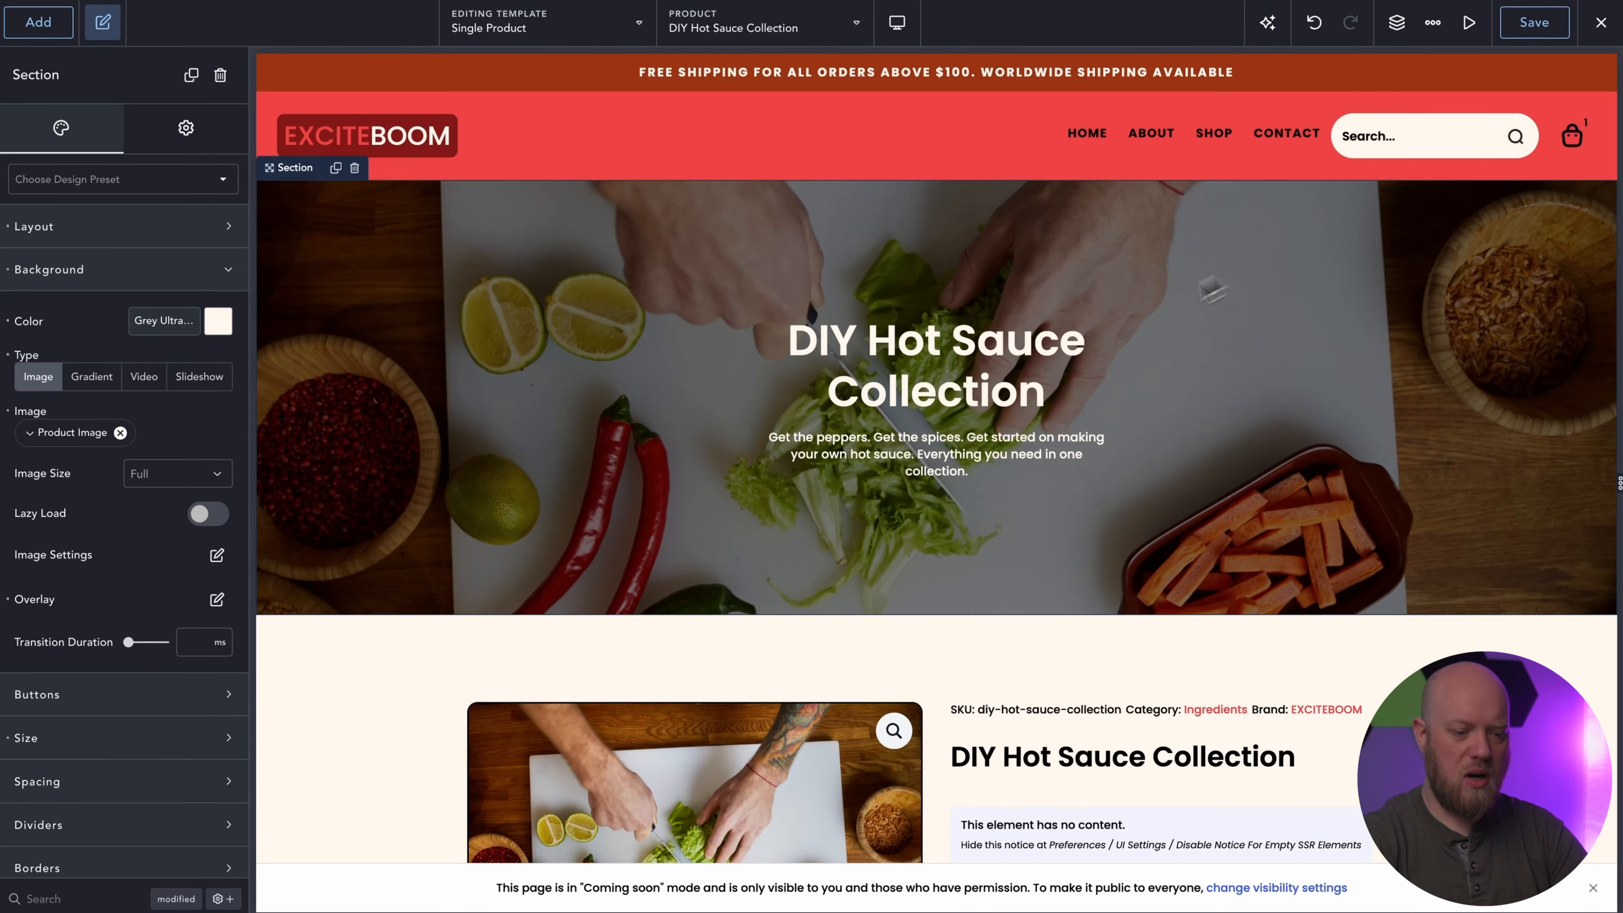
# Delete the product title, the two empty elements and the icon list from the product details column.
pyautogui.scroll(-3, 1135, 326)
pyautogui.click(1072, 534)
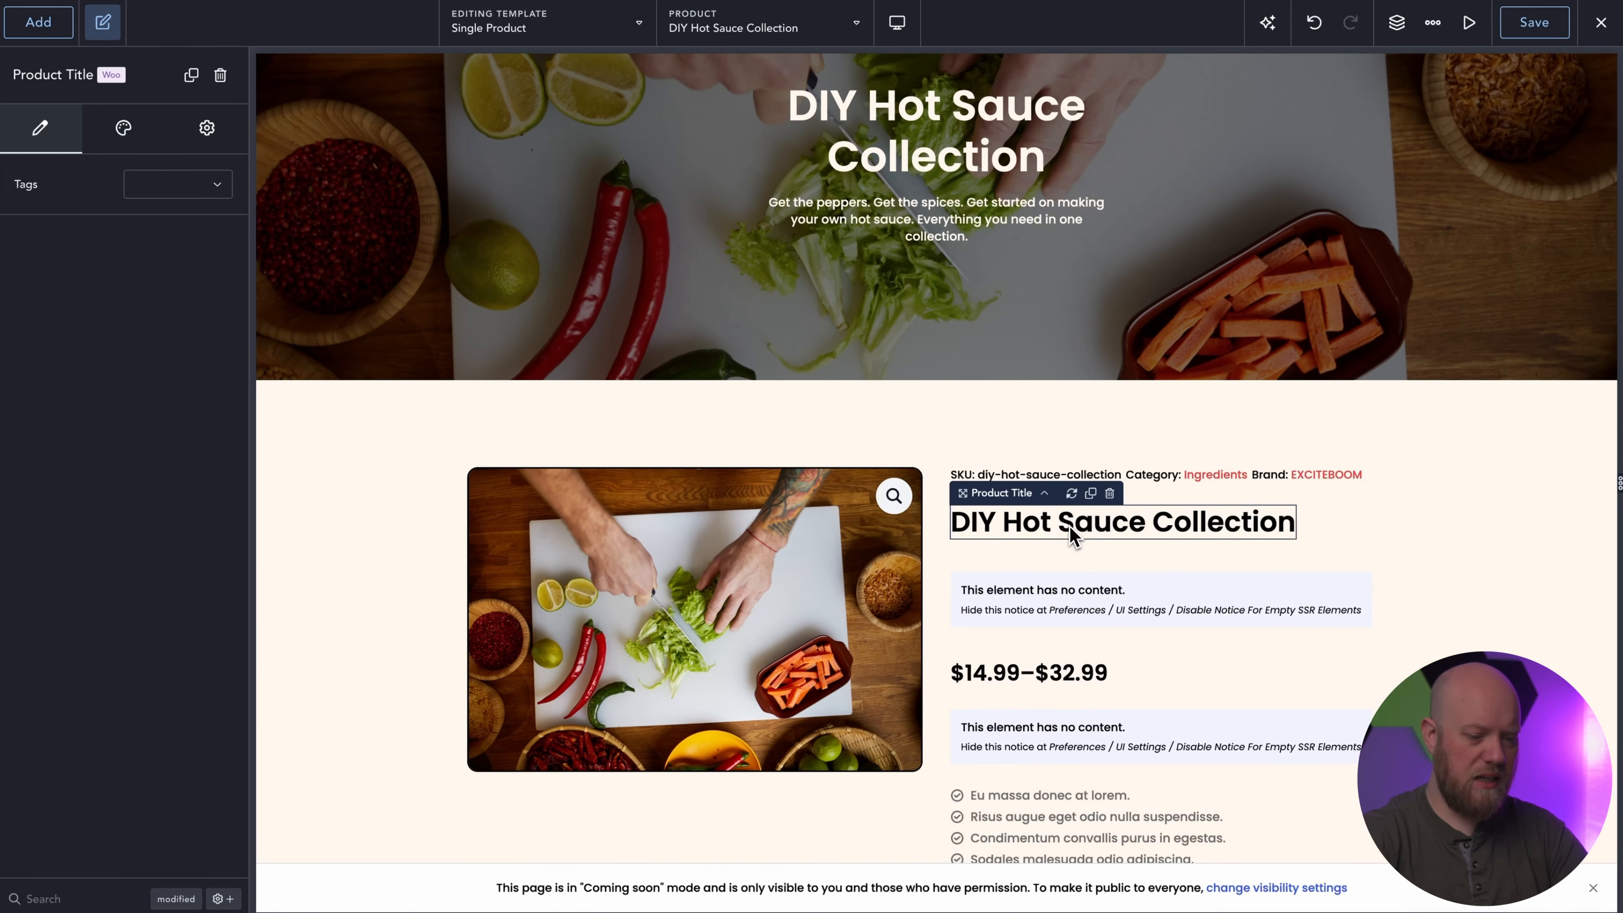
pyautogui.press('Delete')
pyautogui.click(1078, 547)
pyautogui.press('Delete')
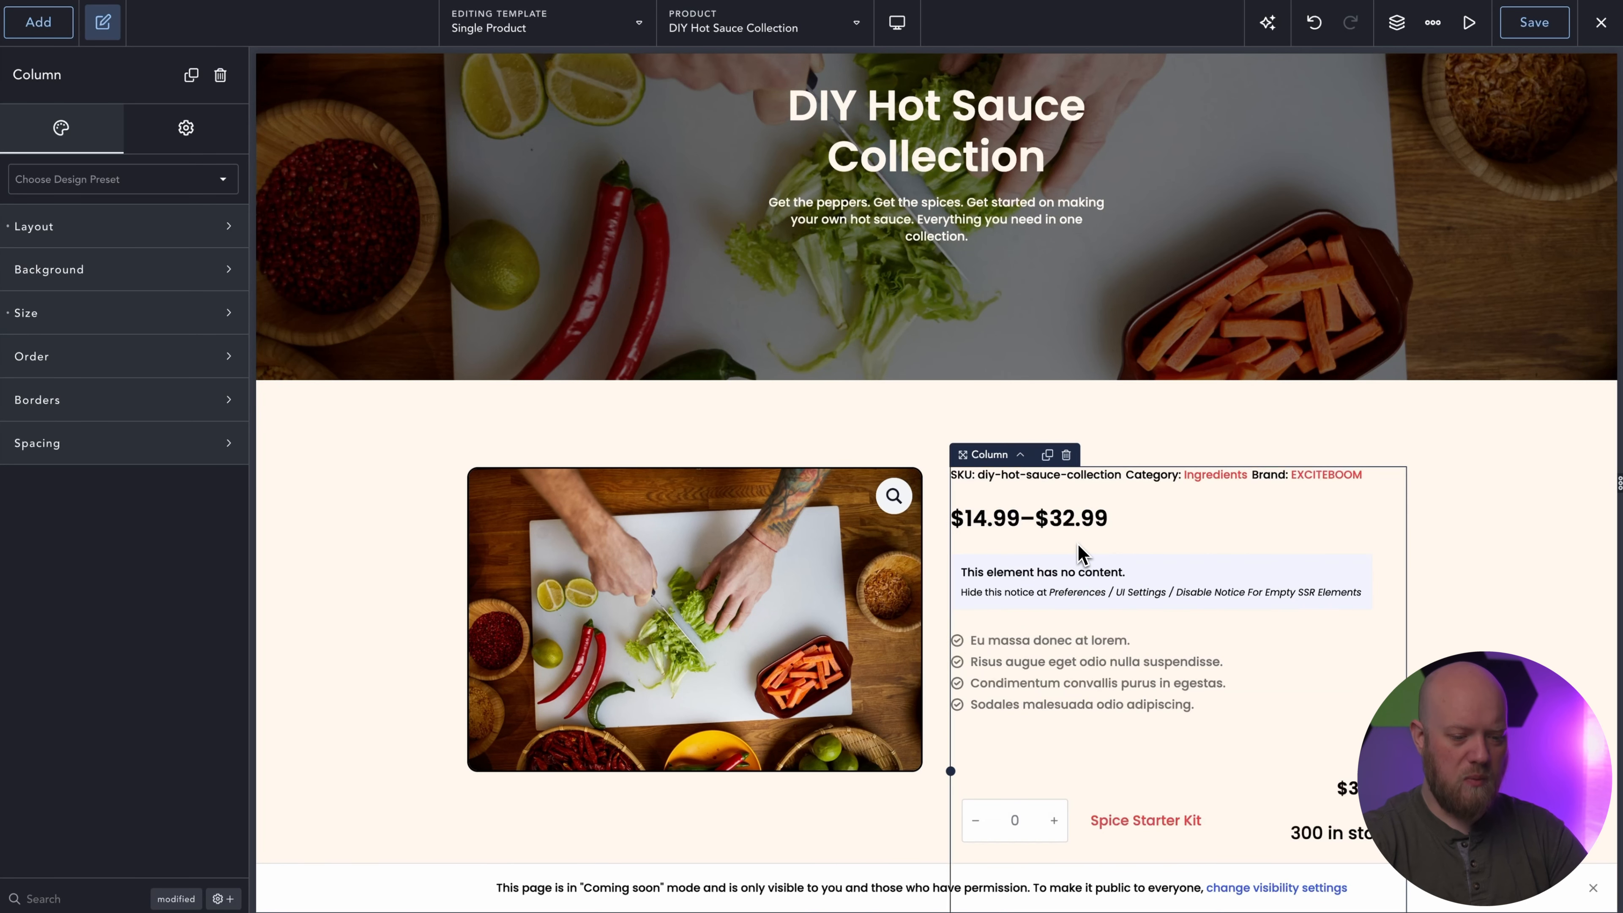
pyautogui.click(1078, 596)
pyautogui.press('Delete')
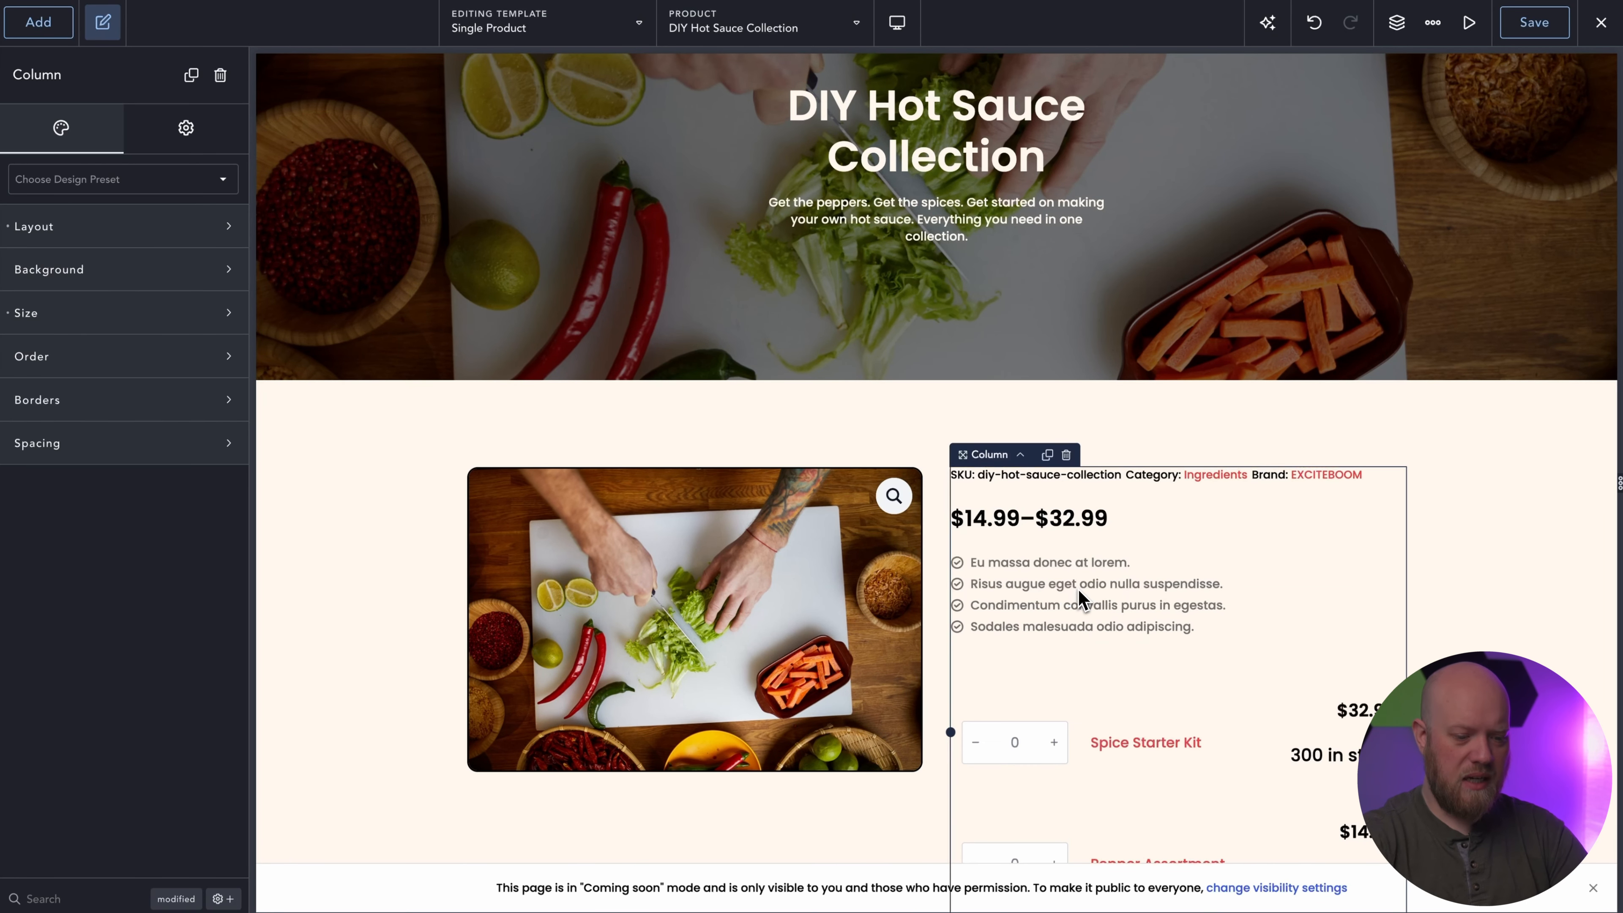
pyautogui.click(1086, 566)
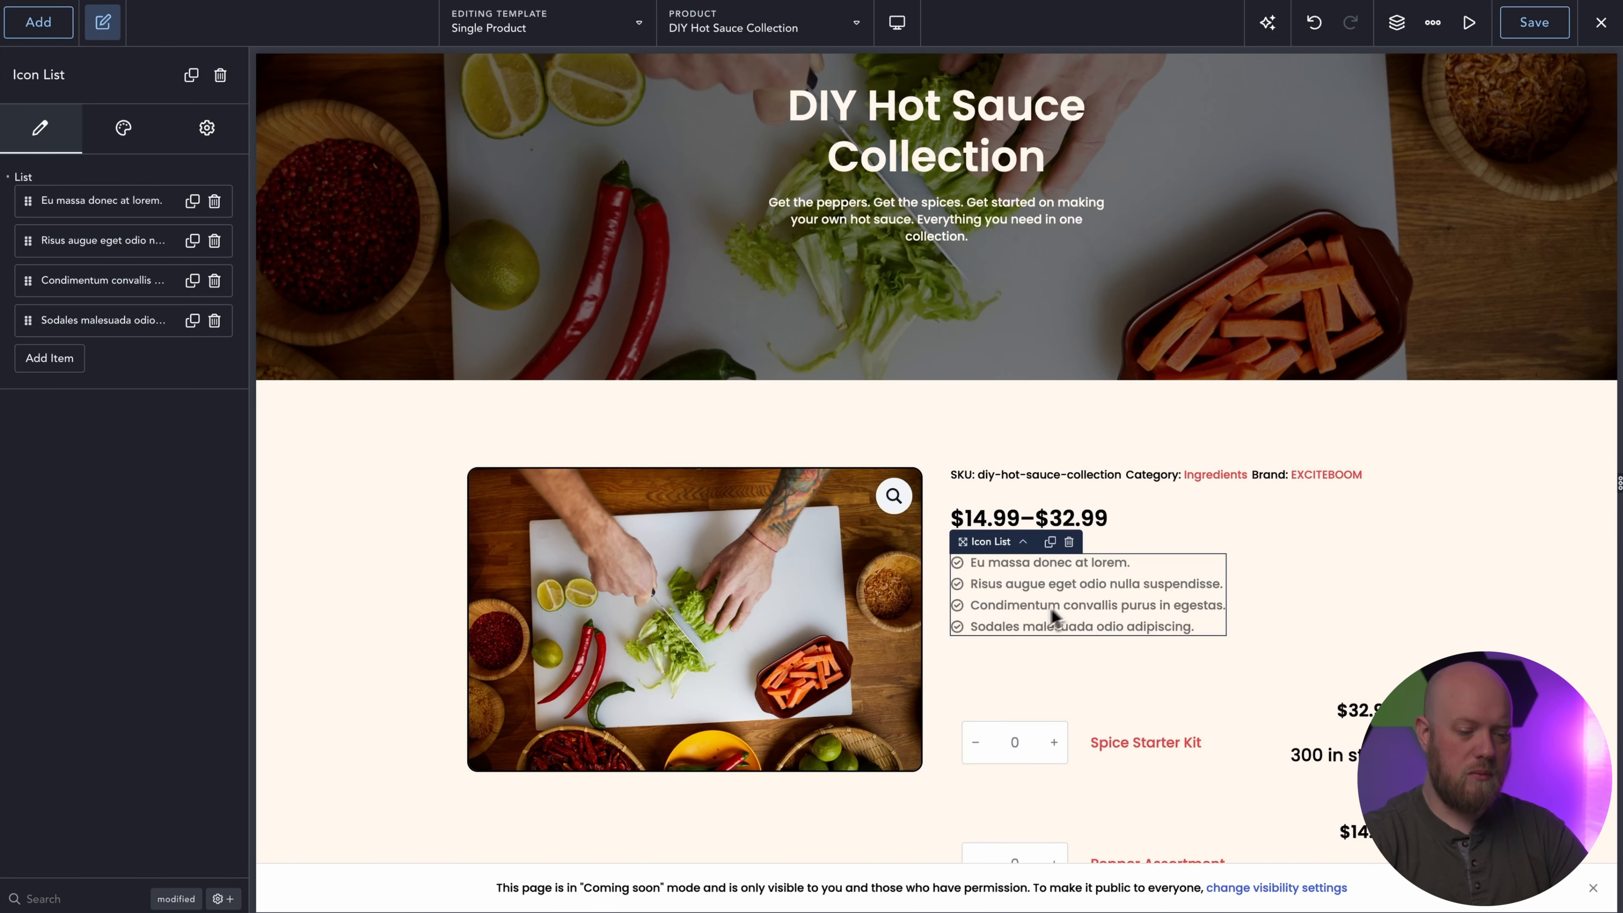
pyautogui.press('Delete')
# Set the container's top margin to auto for the Product Cart Button.
pyautogui.click(1018, 627)
pyautogui.click(152, 402)
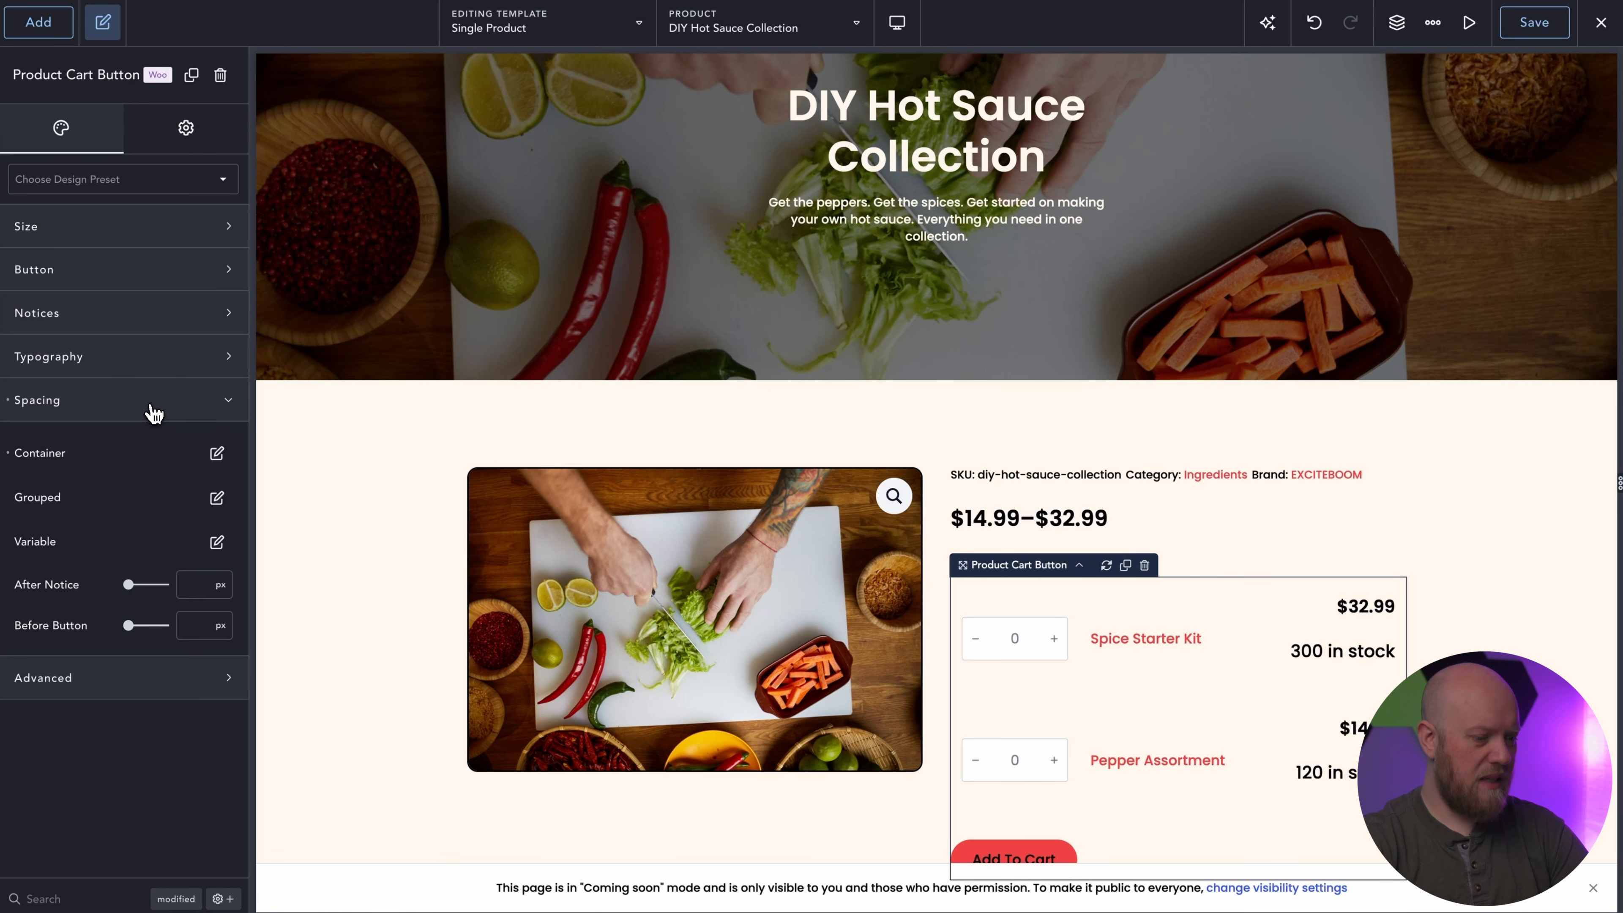
pyautogui.click(217, 453)
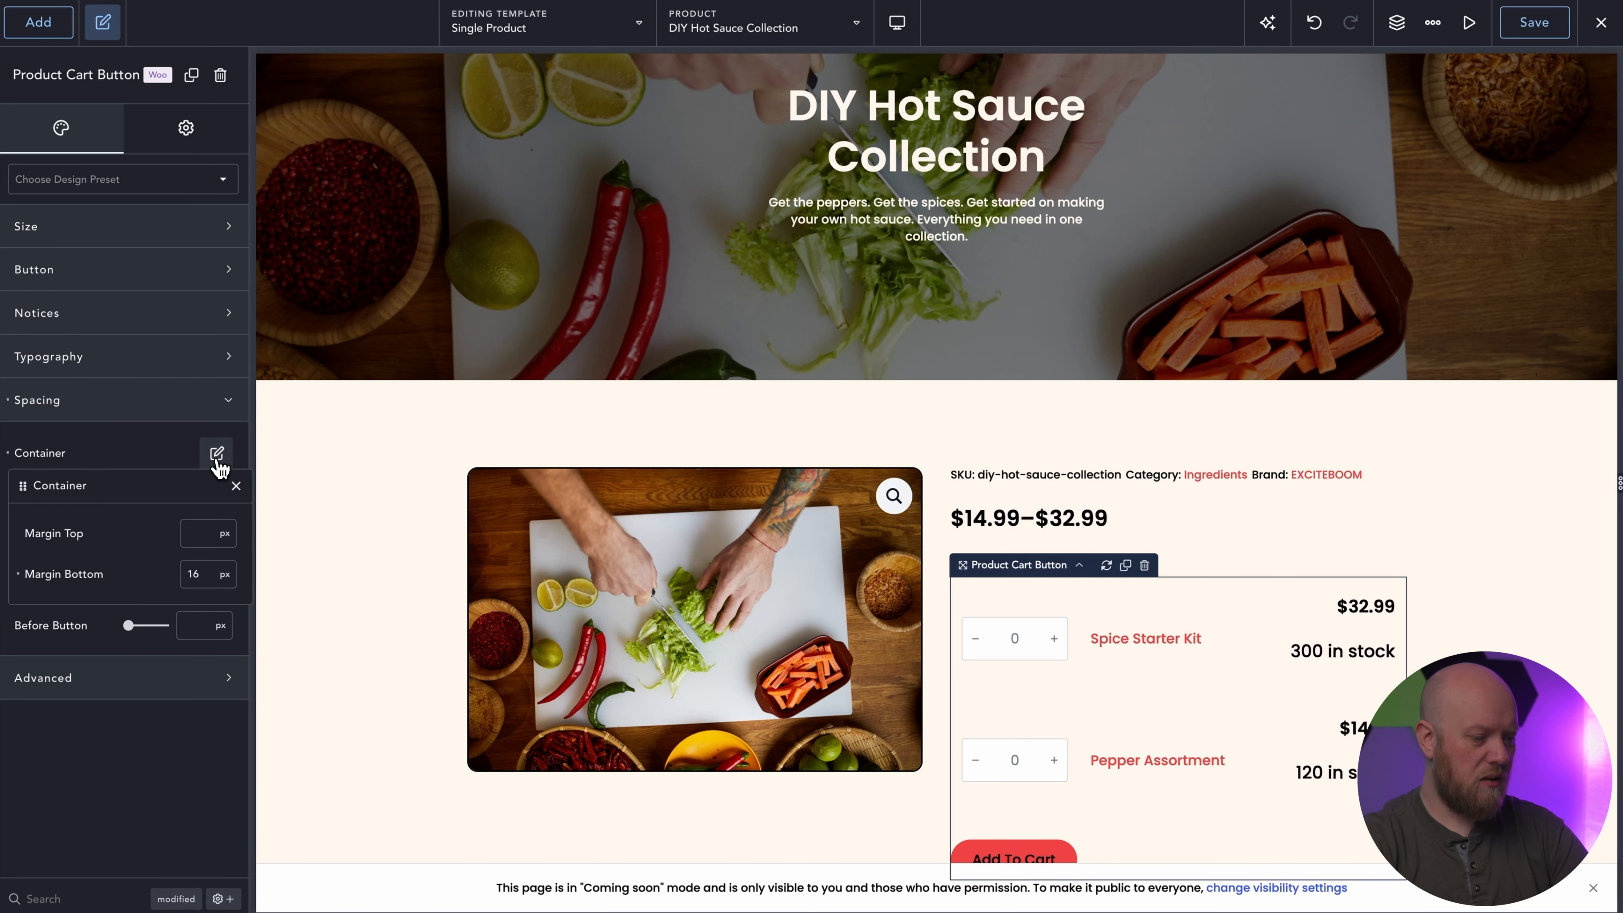
pyautogui.click(203, 536)
pyautogui.write('auto')
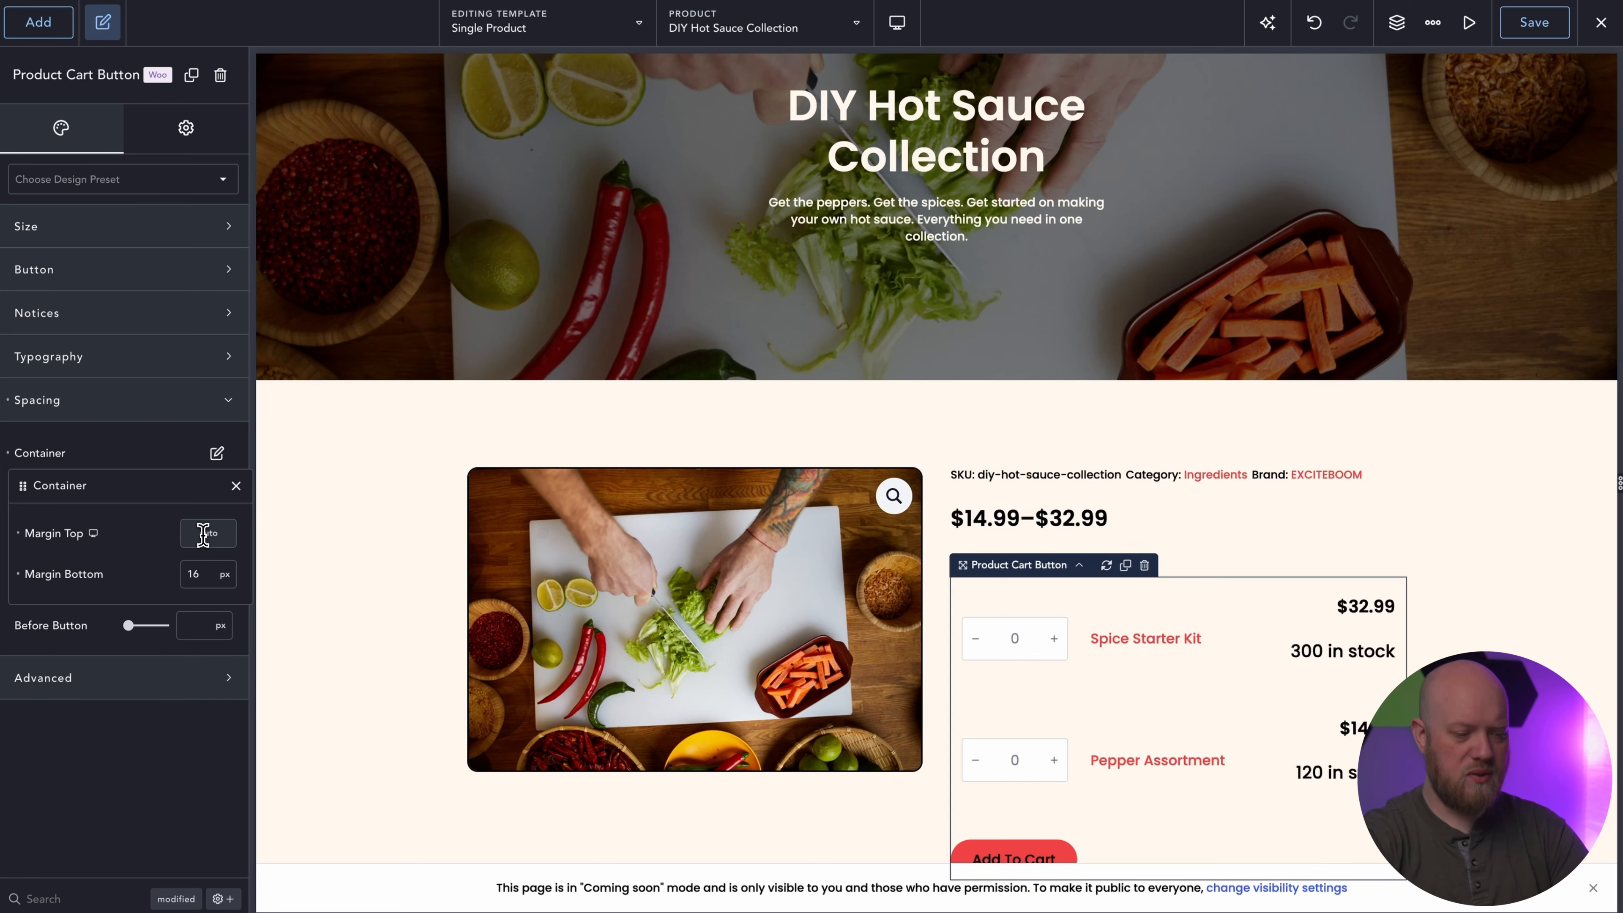
# Delete the Product Meta element with the SKU, category and brand above the price.
pyautogui.scroll(-3, 553, 373)
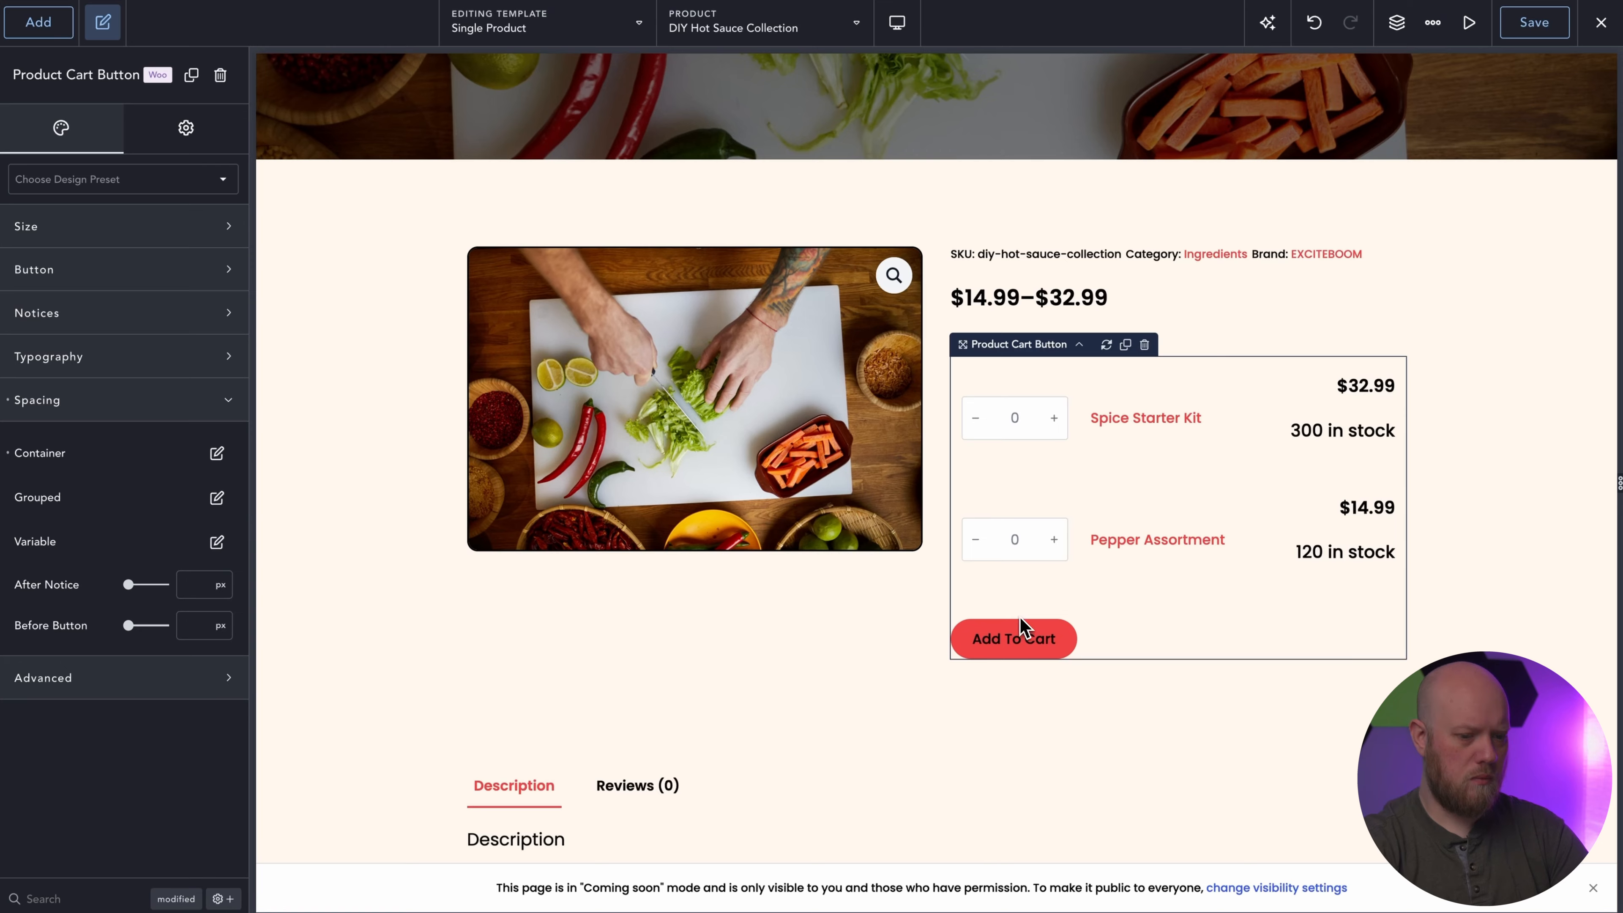
pyautogui.click(1010, 254)
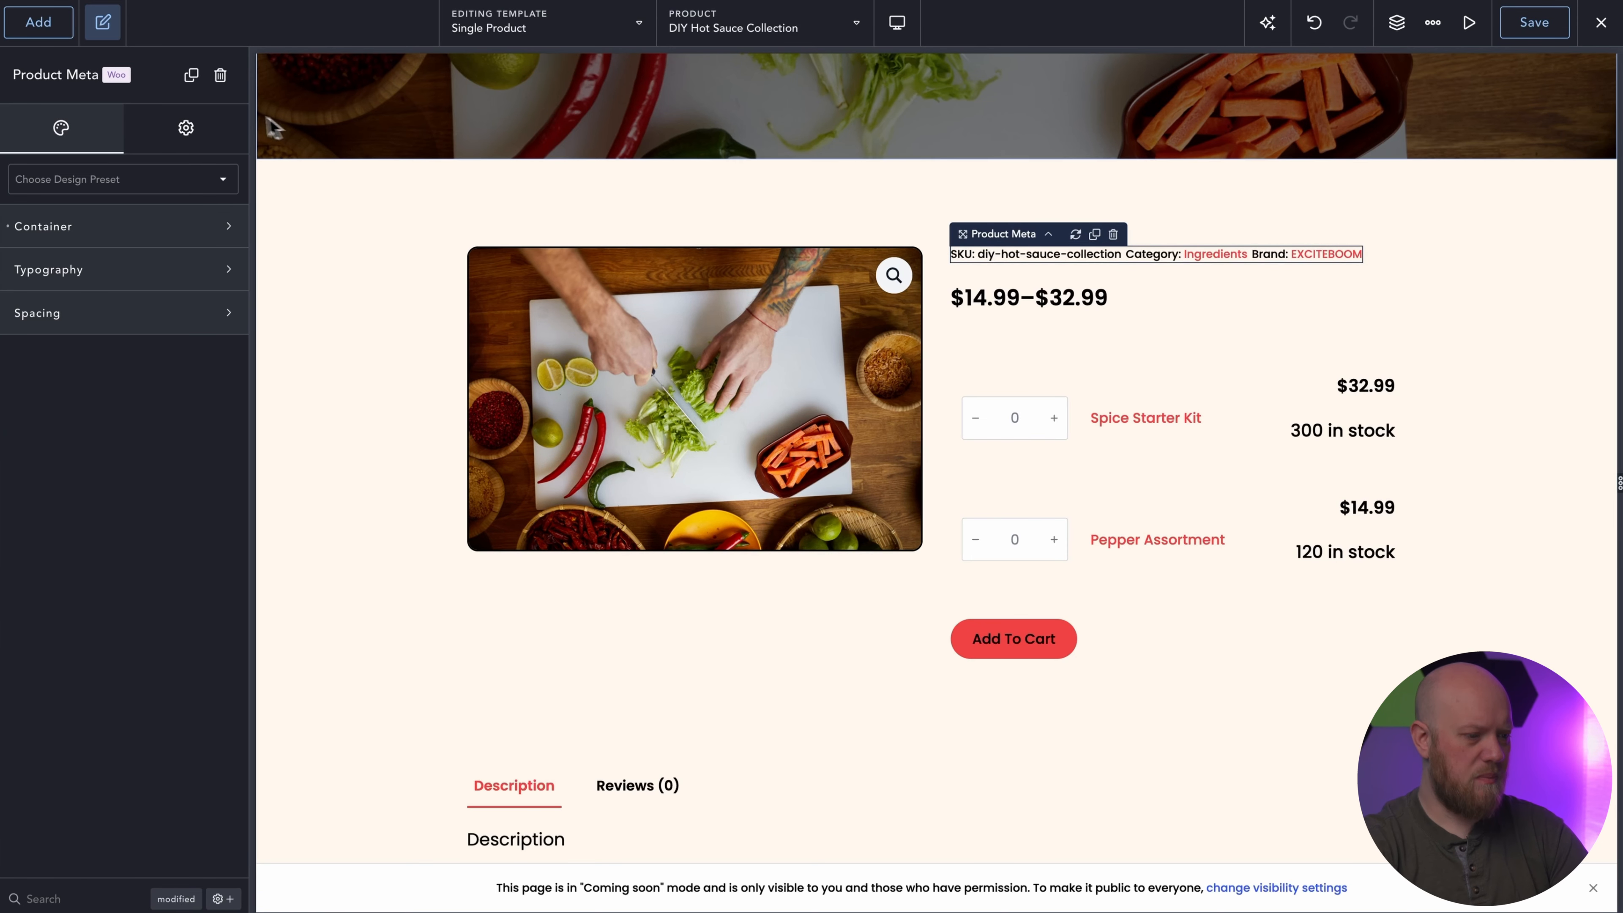
pyautogui.click(221, 75)
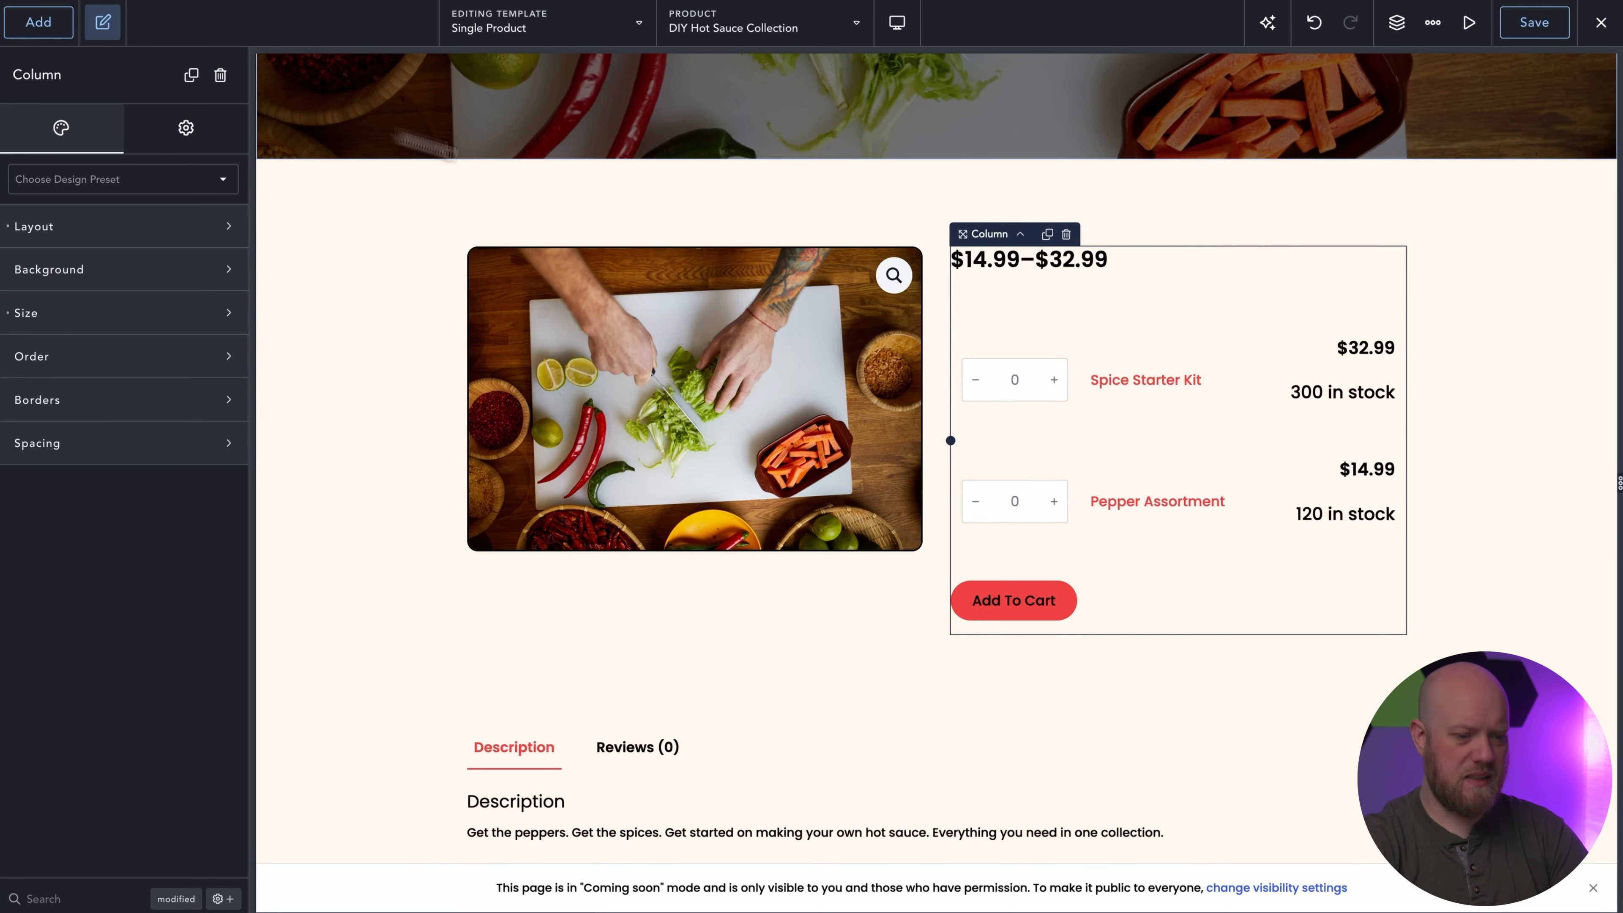
# Set the font size of the Product Price's current price to 2 rem.
pyautogui.click(1043, 275)
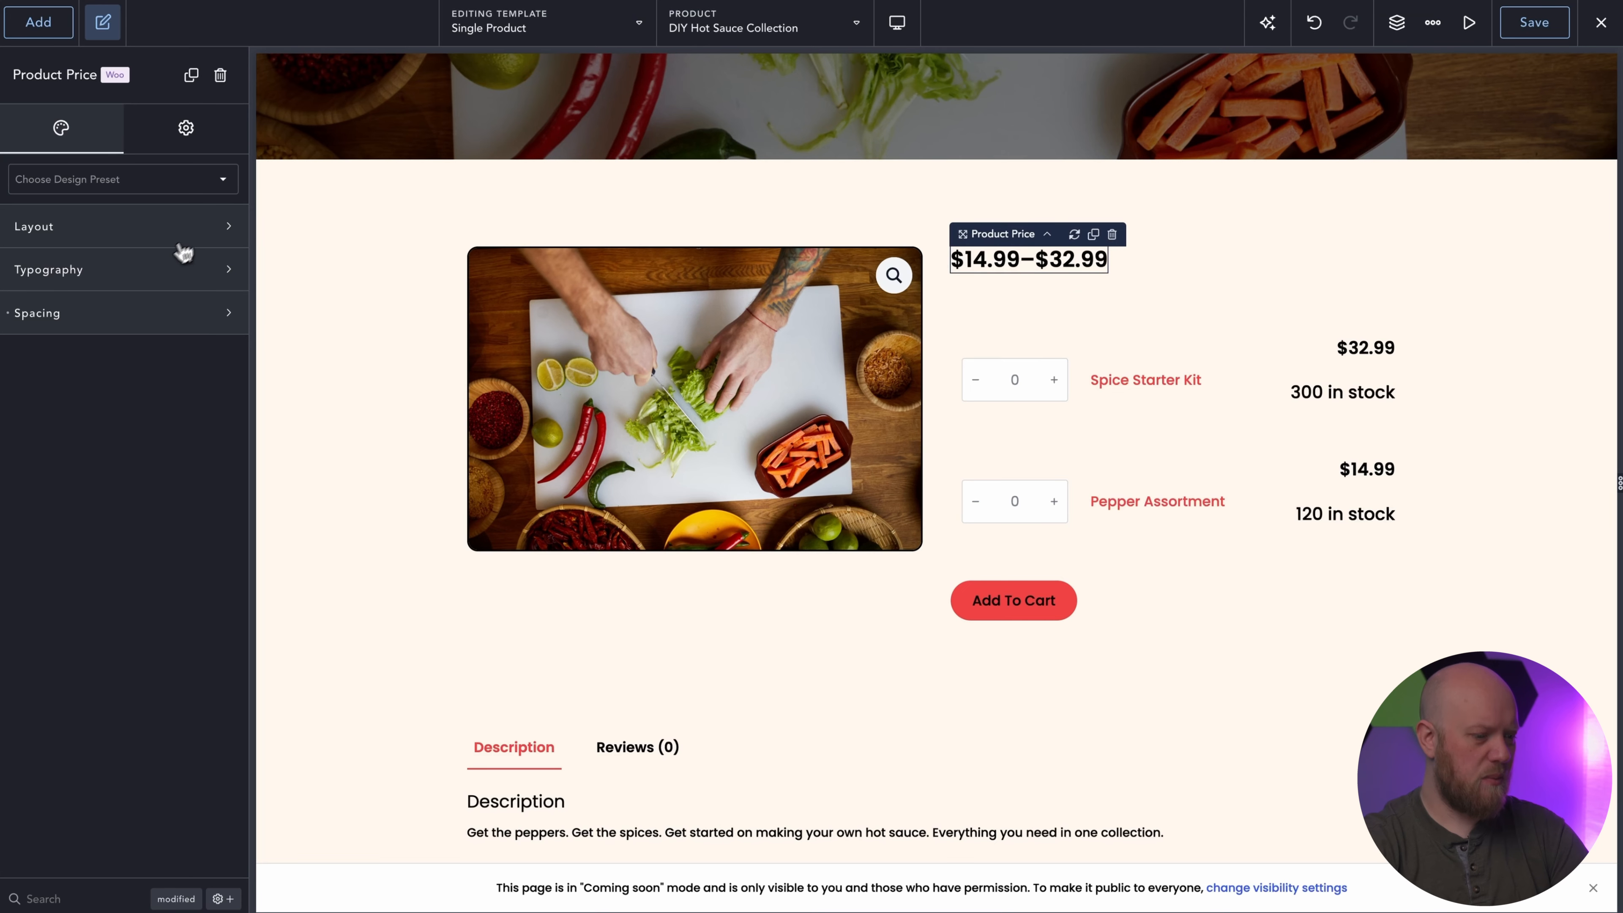
pyautogui.click(170, 264)
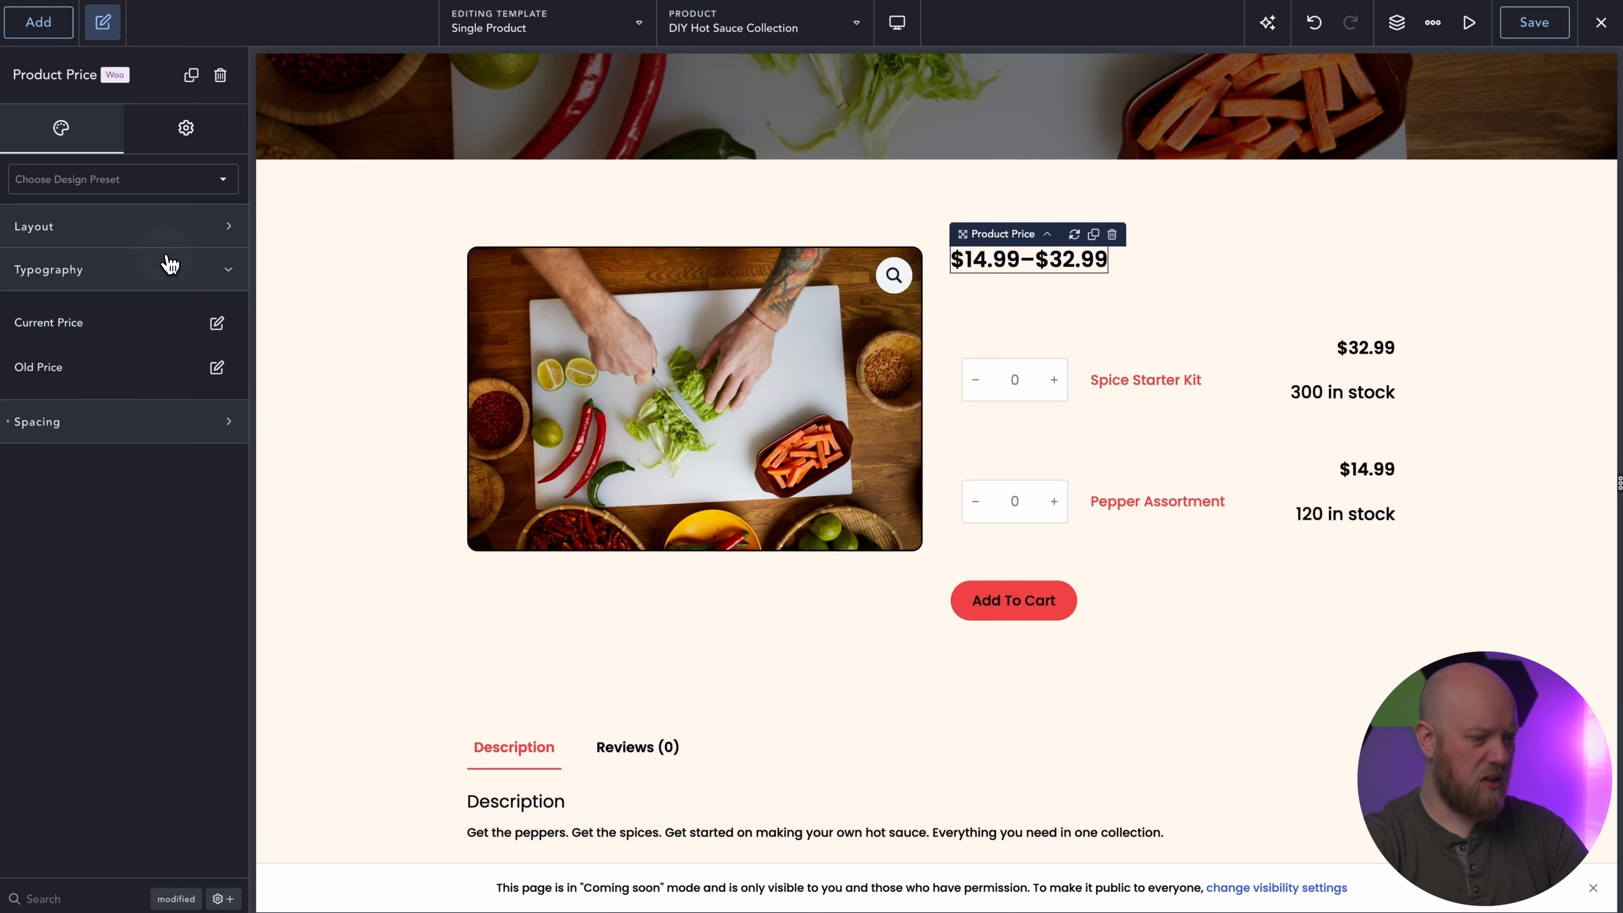
pyautogui.click(217, 323)
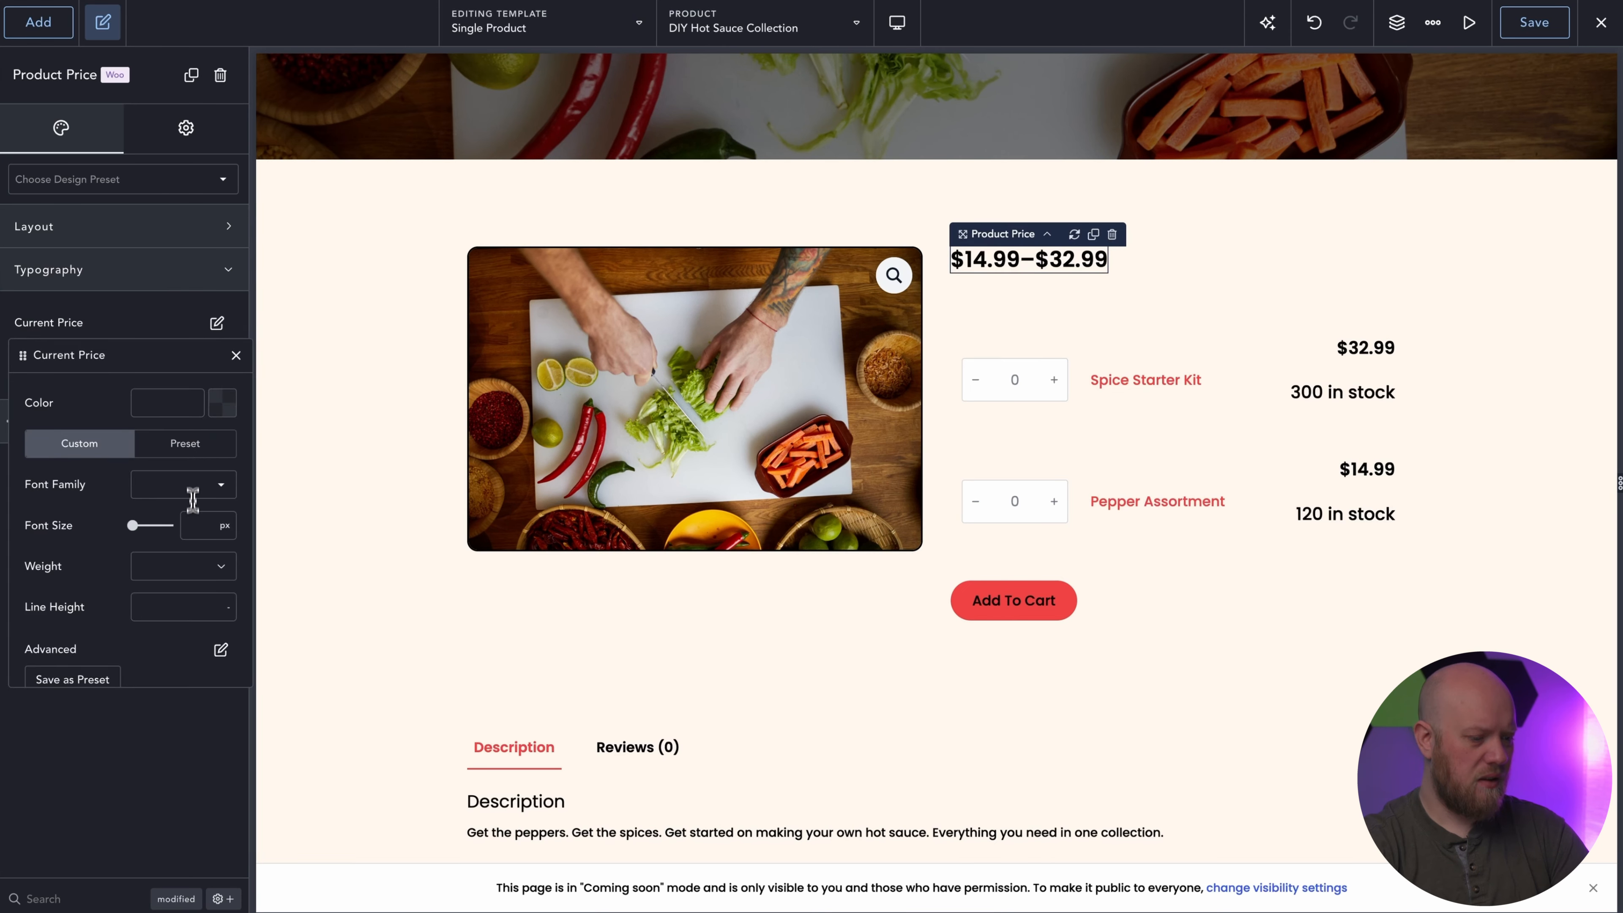
pyautogui.click(187, 532)
pyautogui.write('3rem')
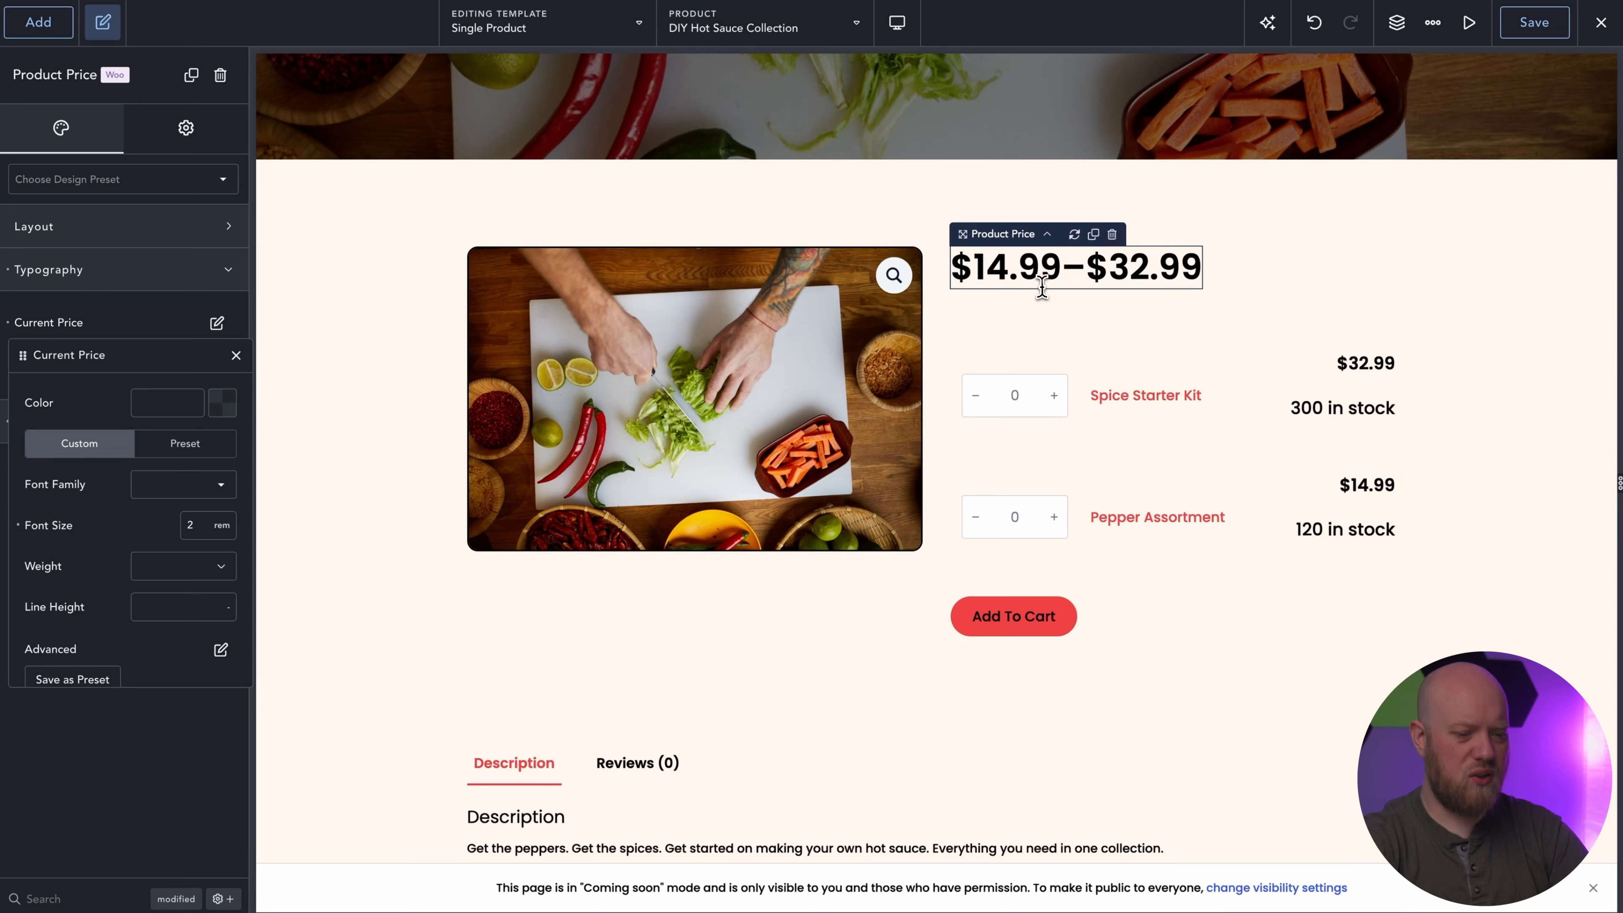
# Add a Product Description element between the price and the cart options in the product details column.
pyautogui.click(52, 29)
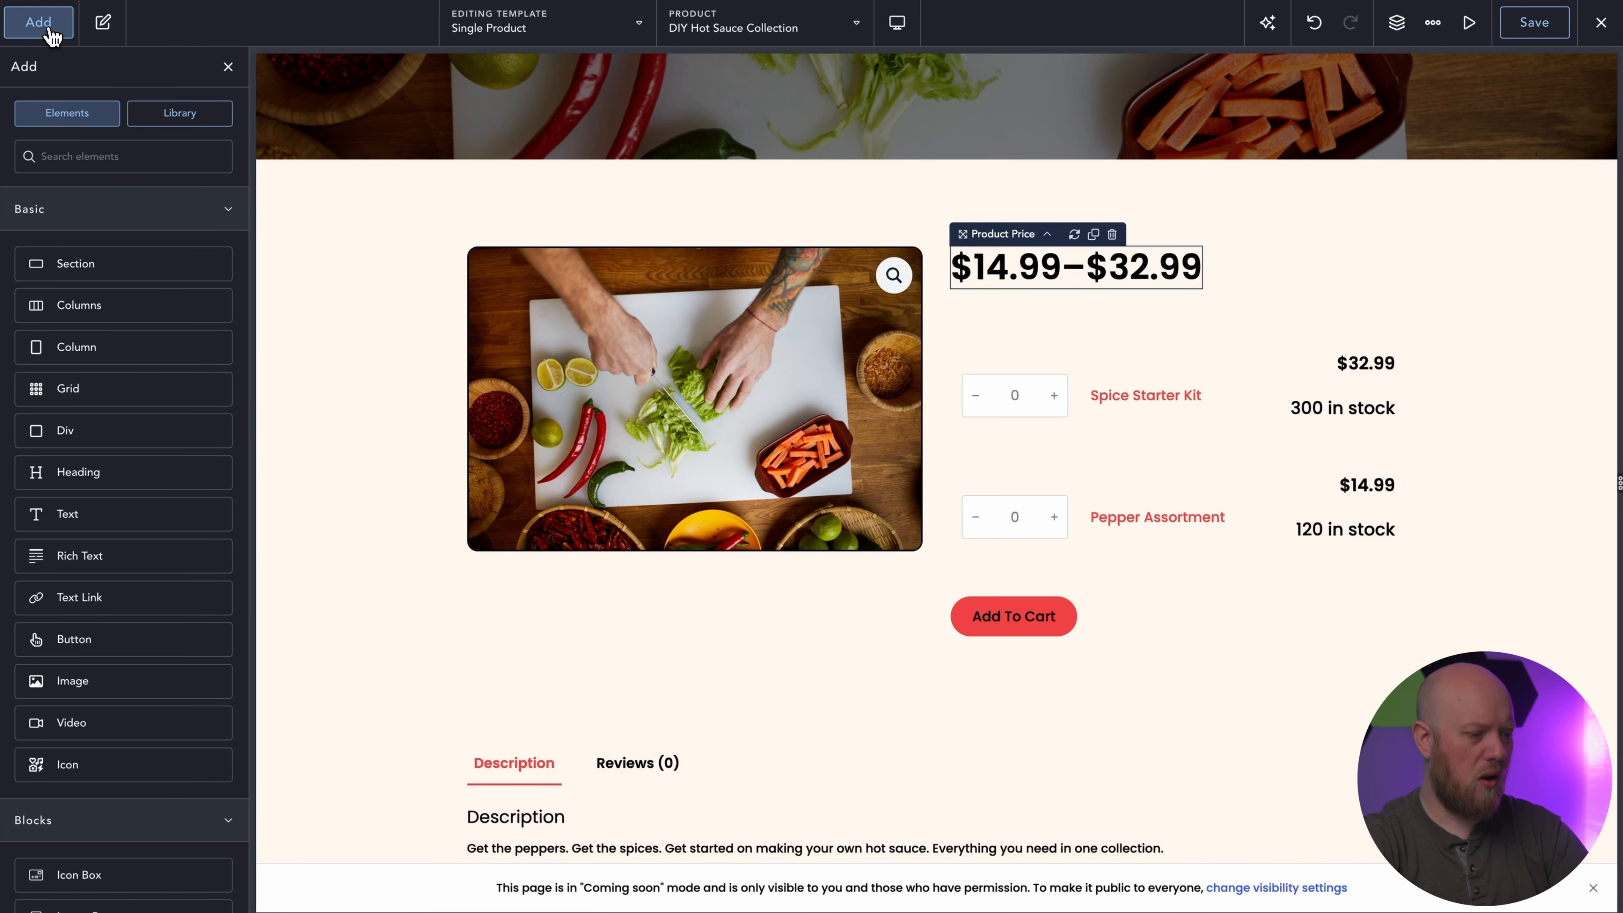
pyautogui.write('desc')
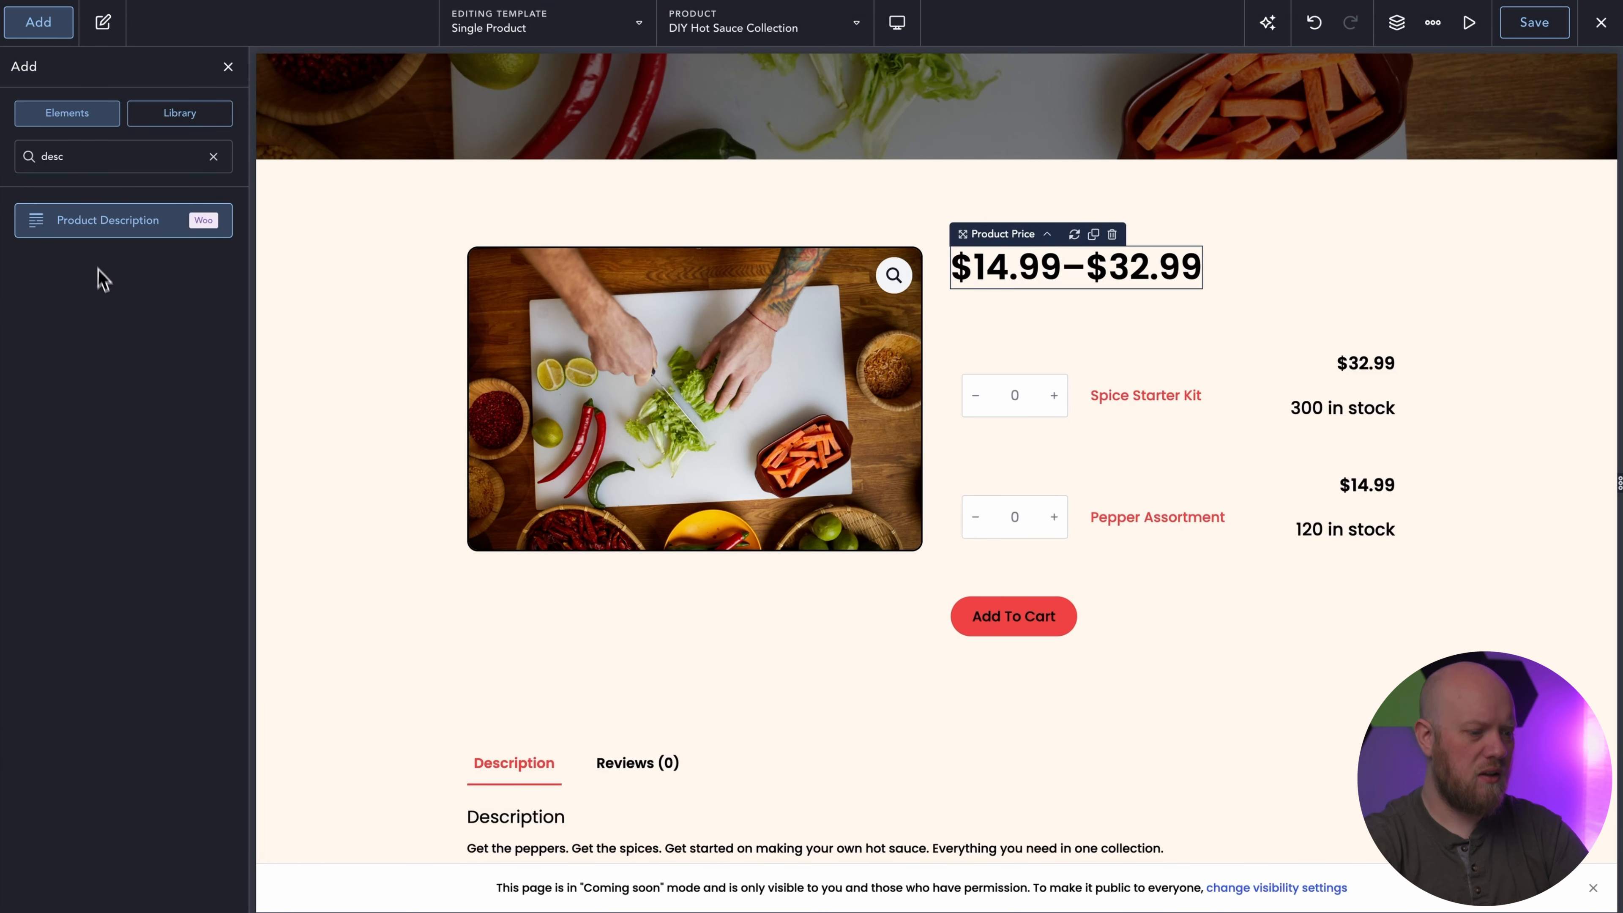
pyautogui.moveTo(112, 224); pyautogui.dragTo(1149, 337)
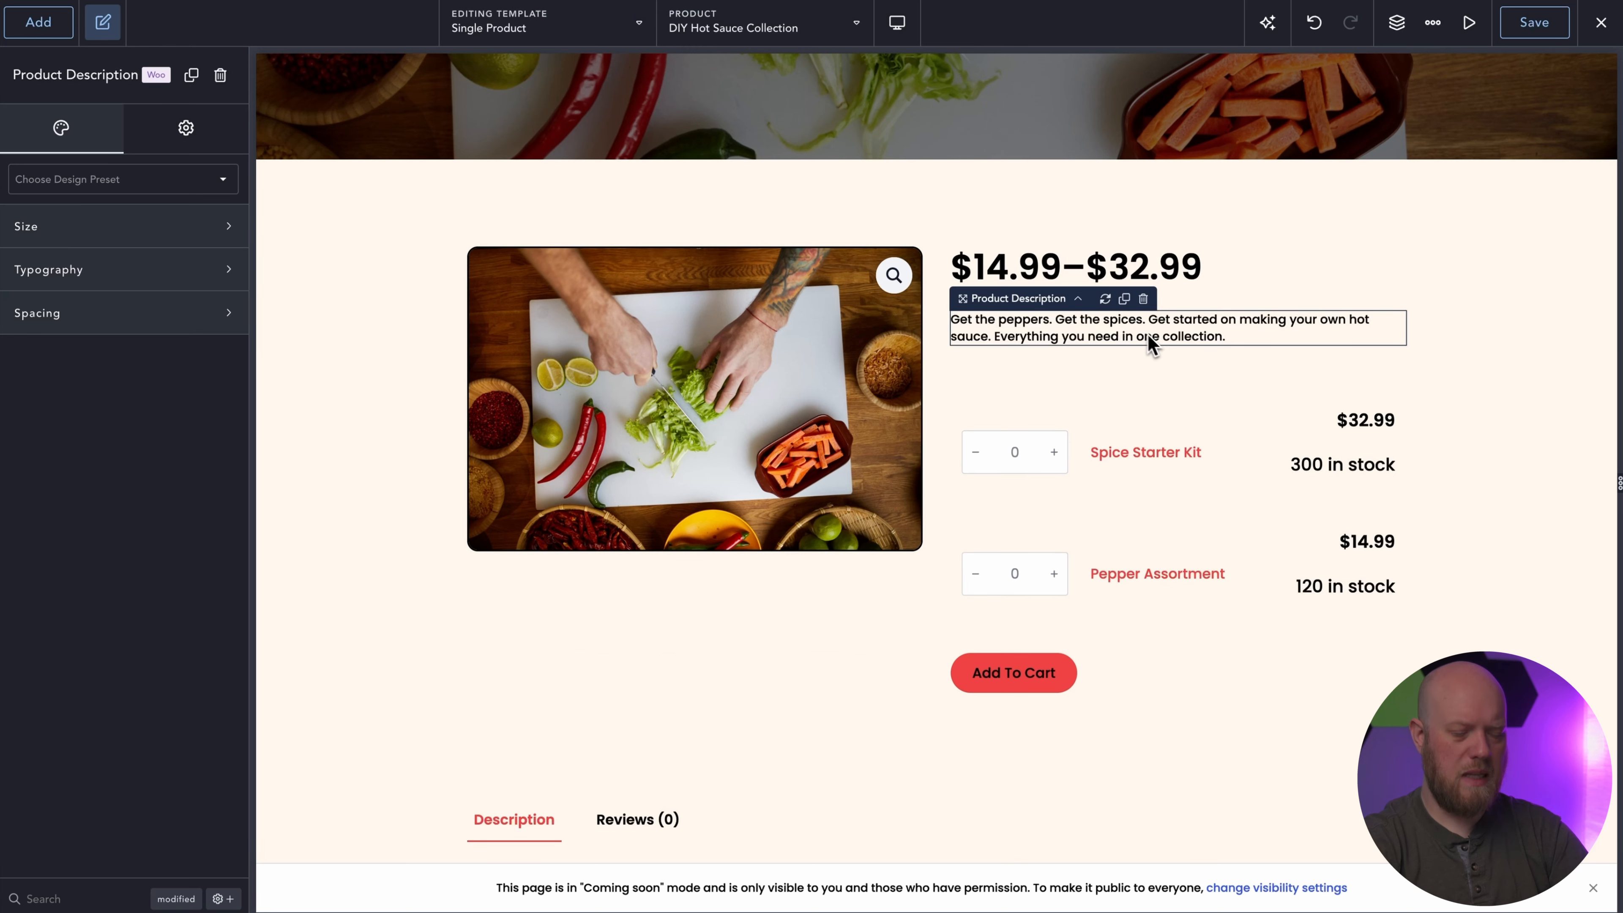
pyautogui.click(1448, 314)
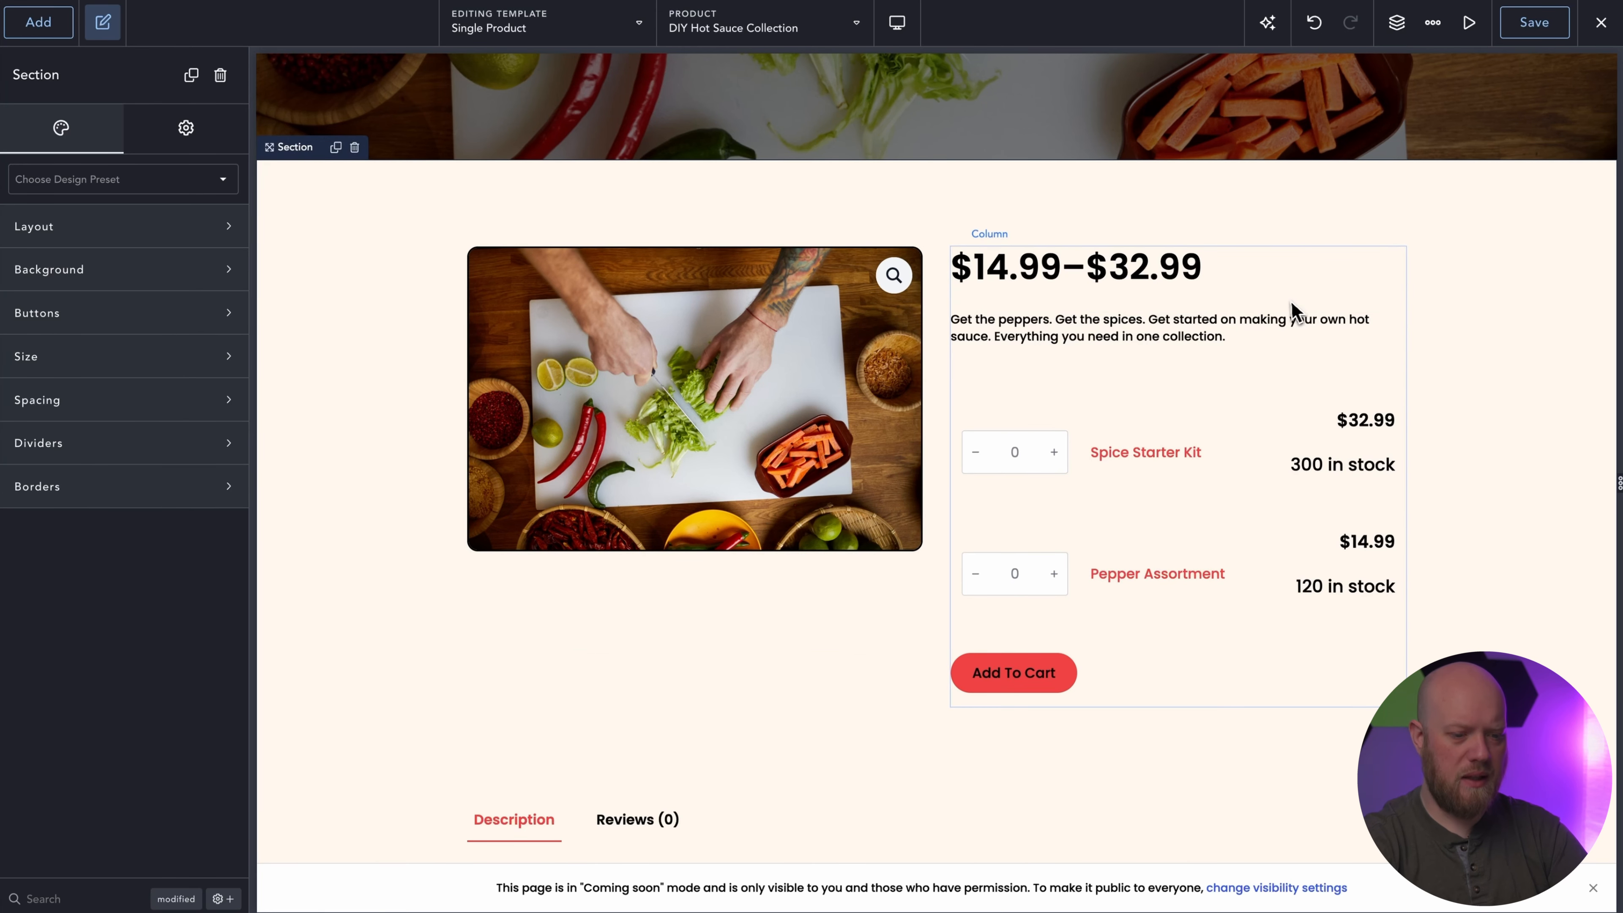
pyautogui.scroll(3, 1287, 312)
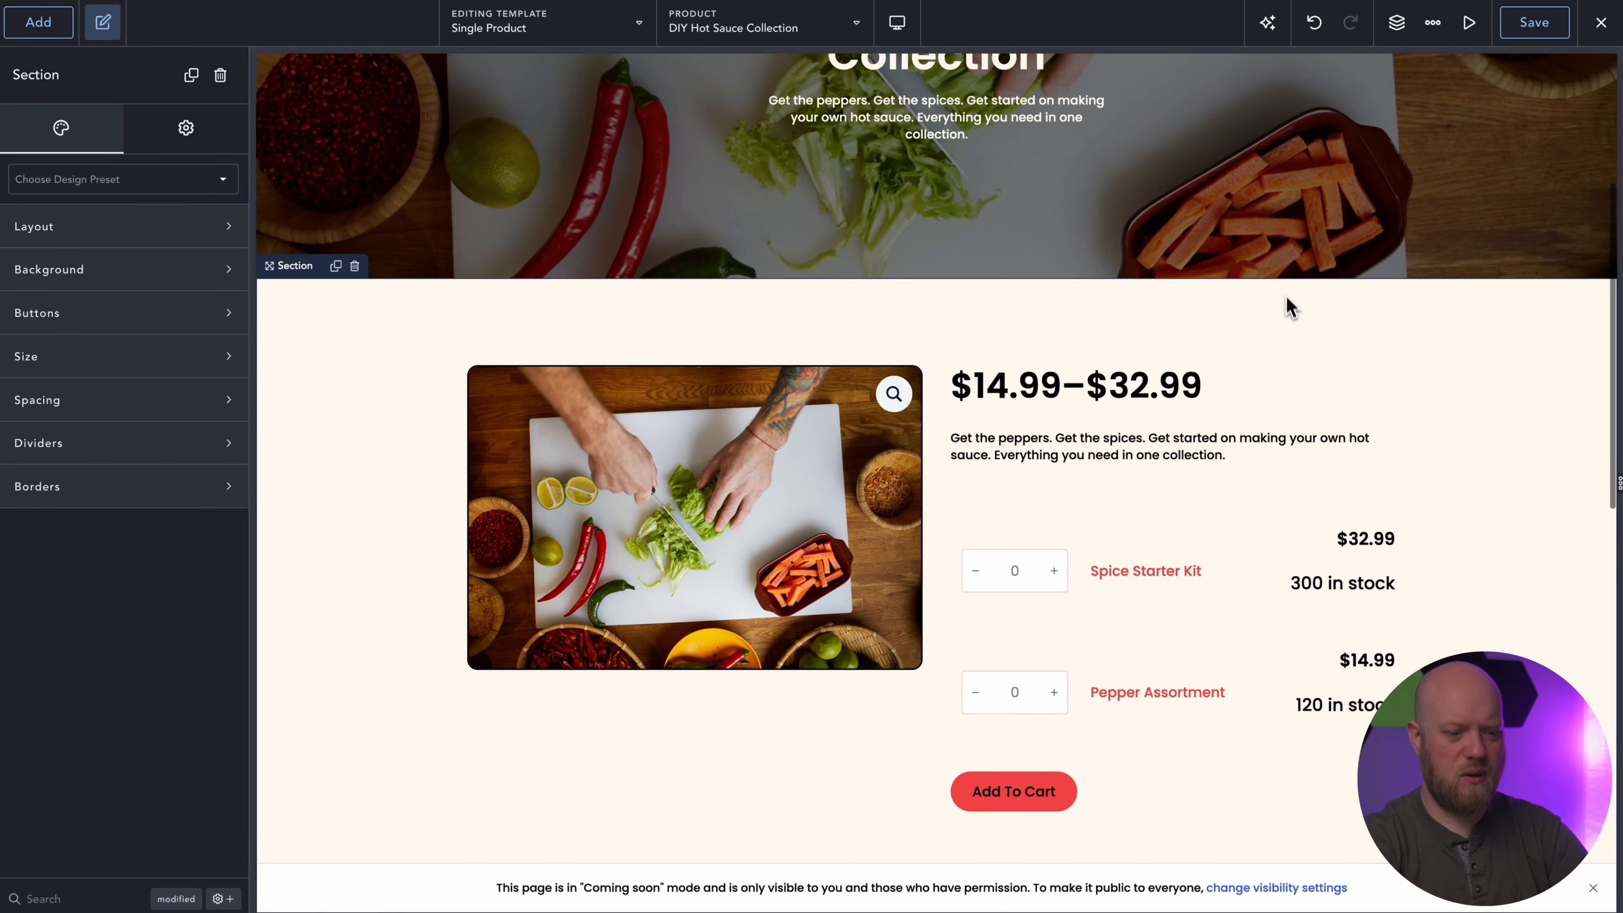
pyautogui.scroll(1, 1053, 323)
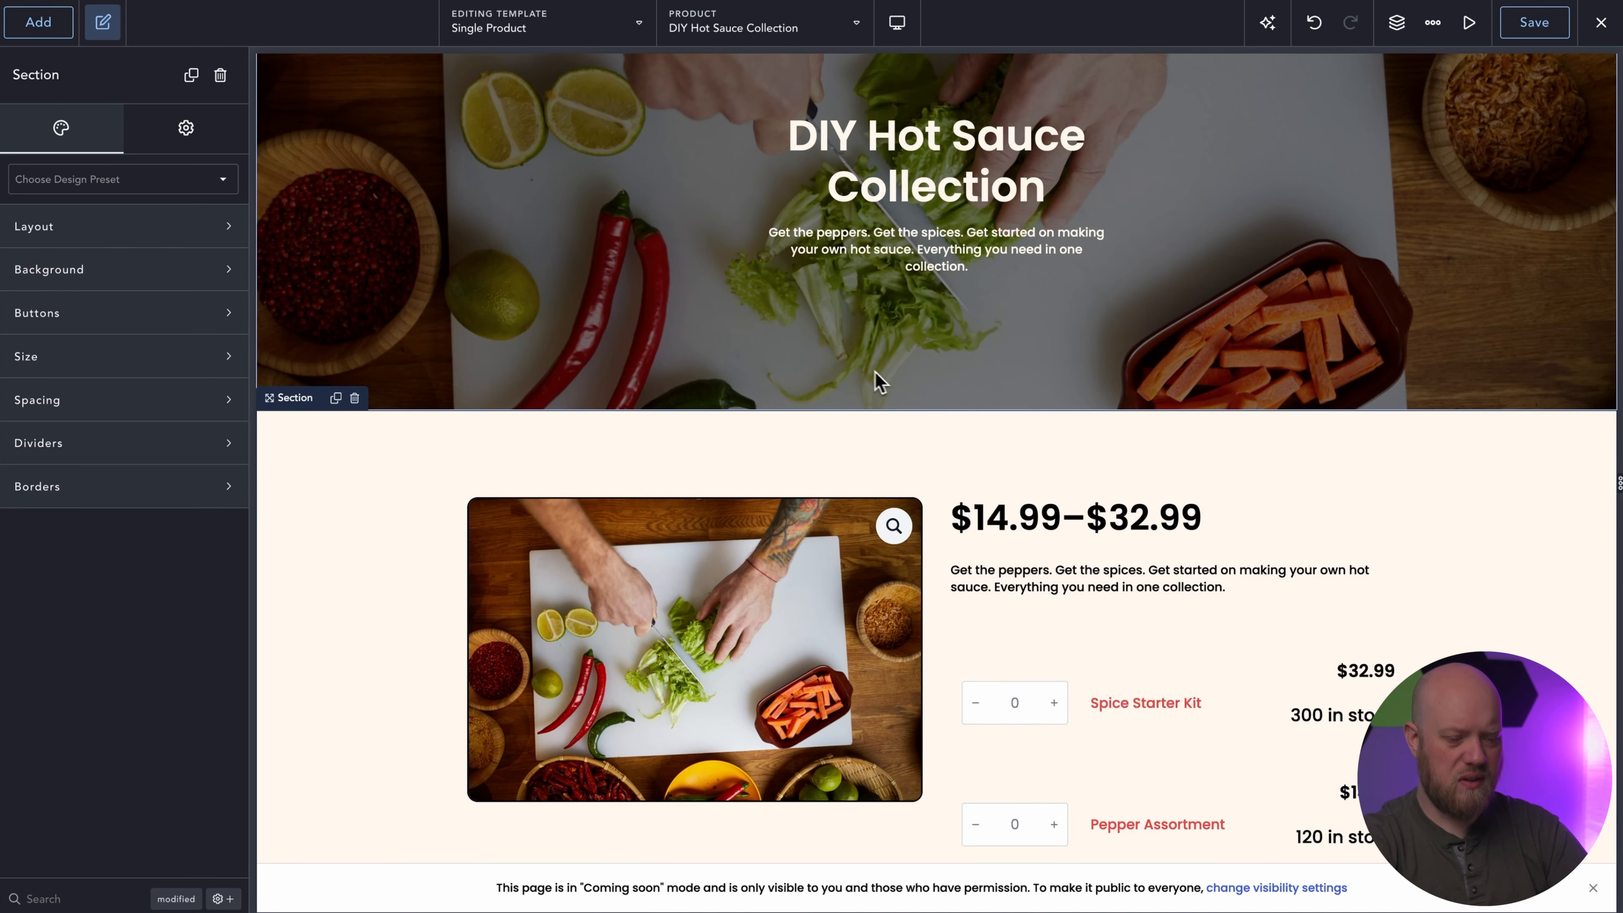
# Set the top padding of the section below the hero to 0 px.
pyautogui.scroll(-1, 1100, 460)
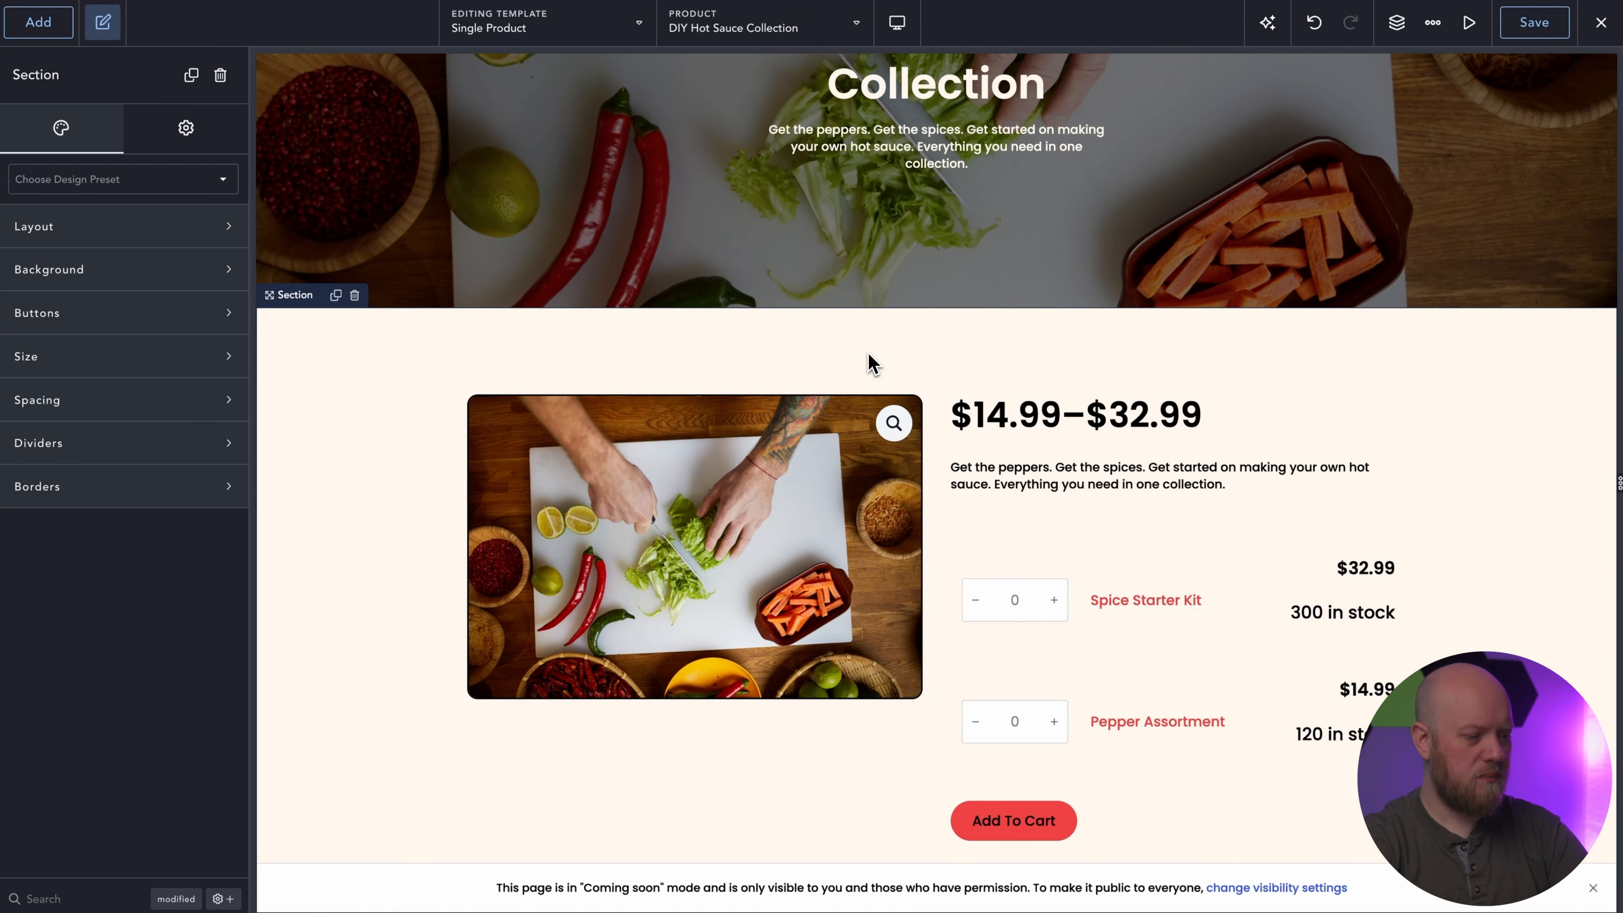
pyautogui.click(82, 404)
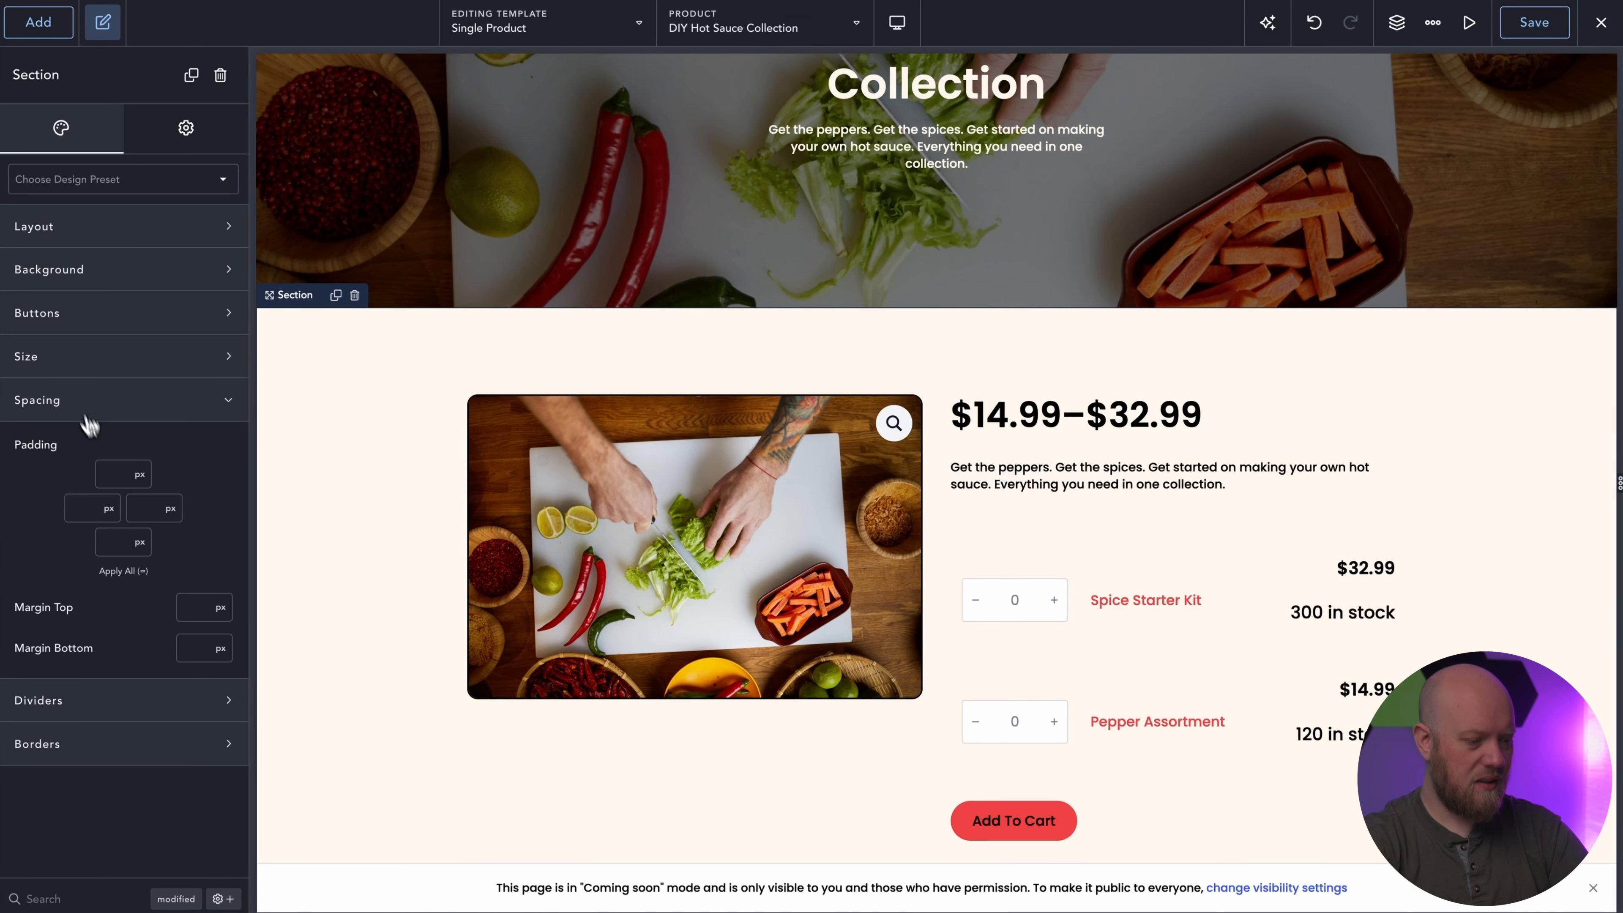
pyautogui.click(112, 477)
pyautogui.write('0')
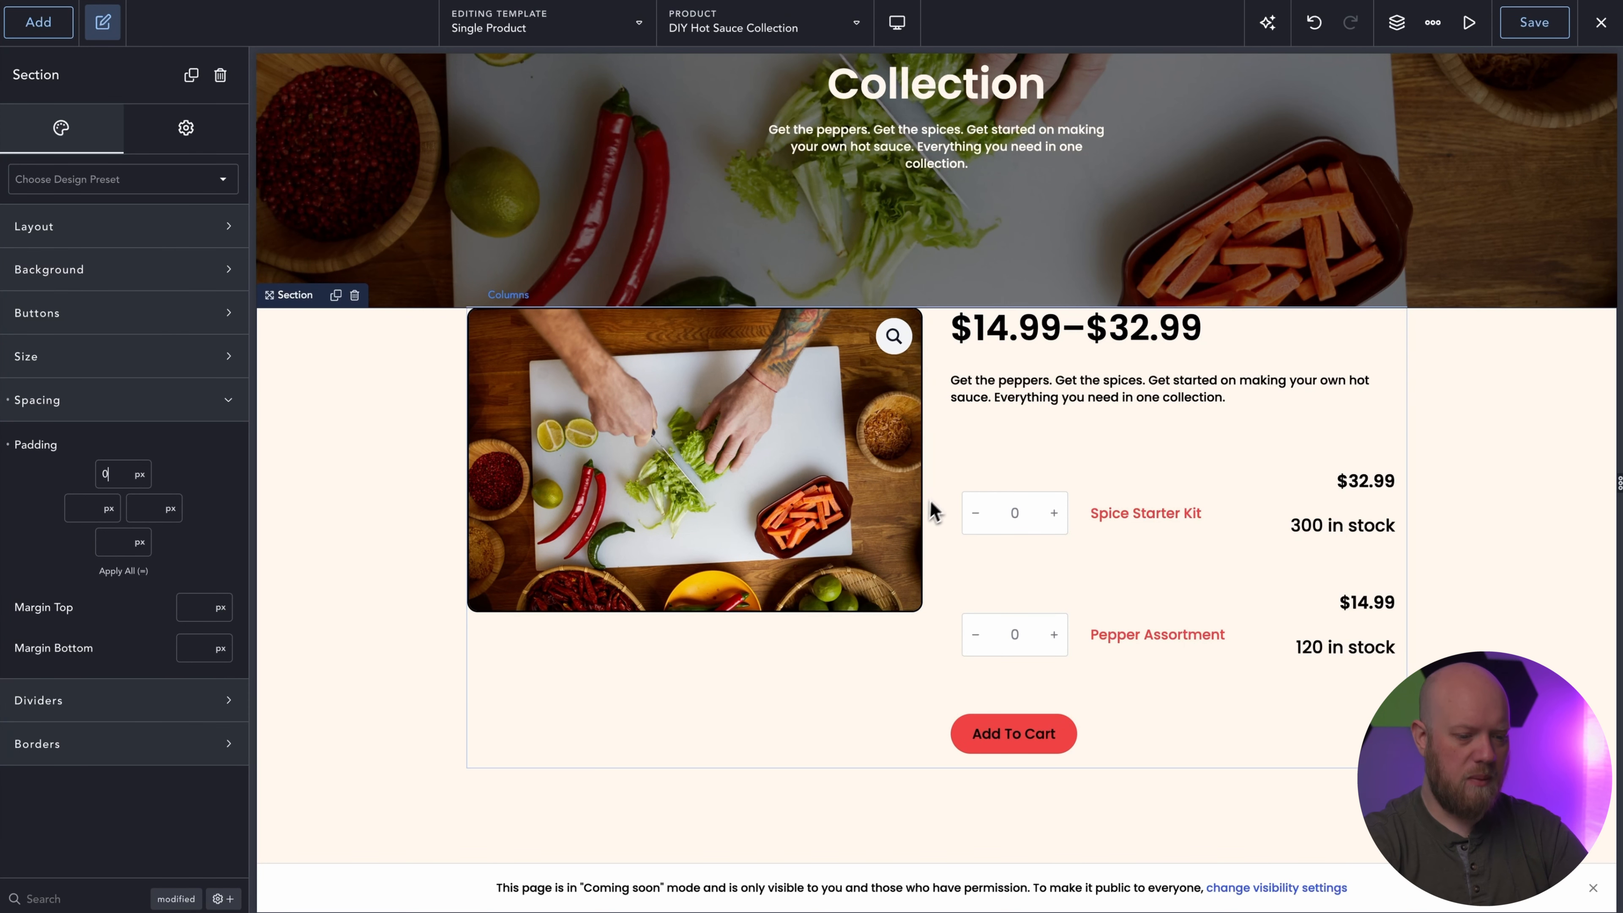
# Add a Div element directly after the product Columns inside the Product Builder.
pyautogui.click(936, 443)
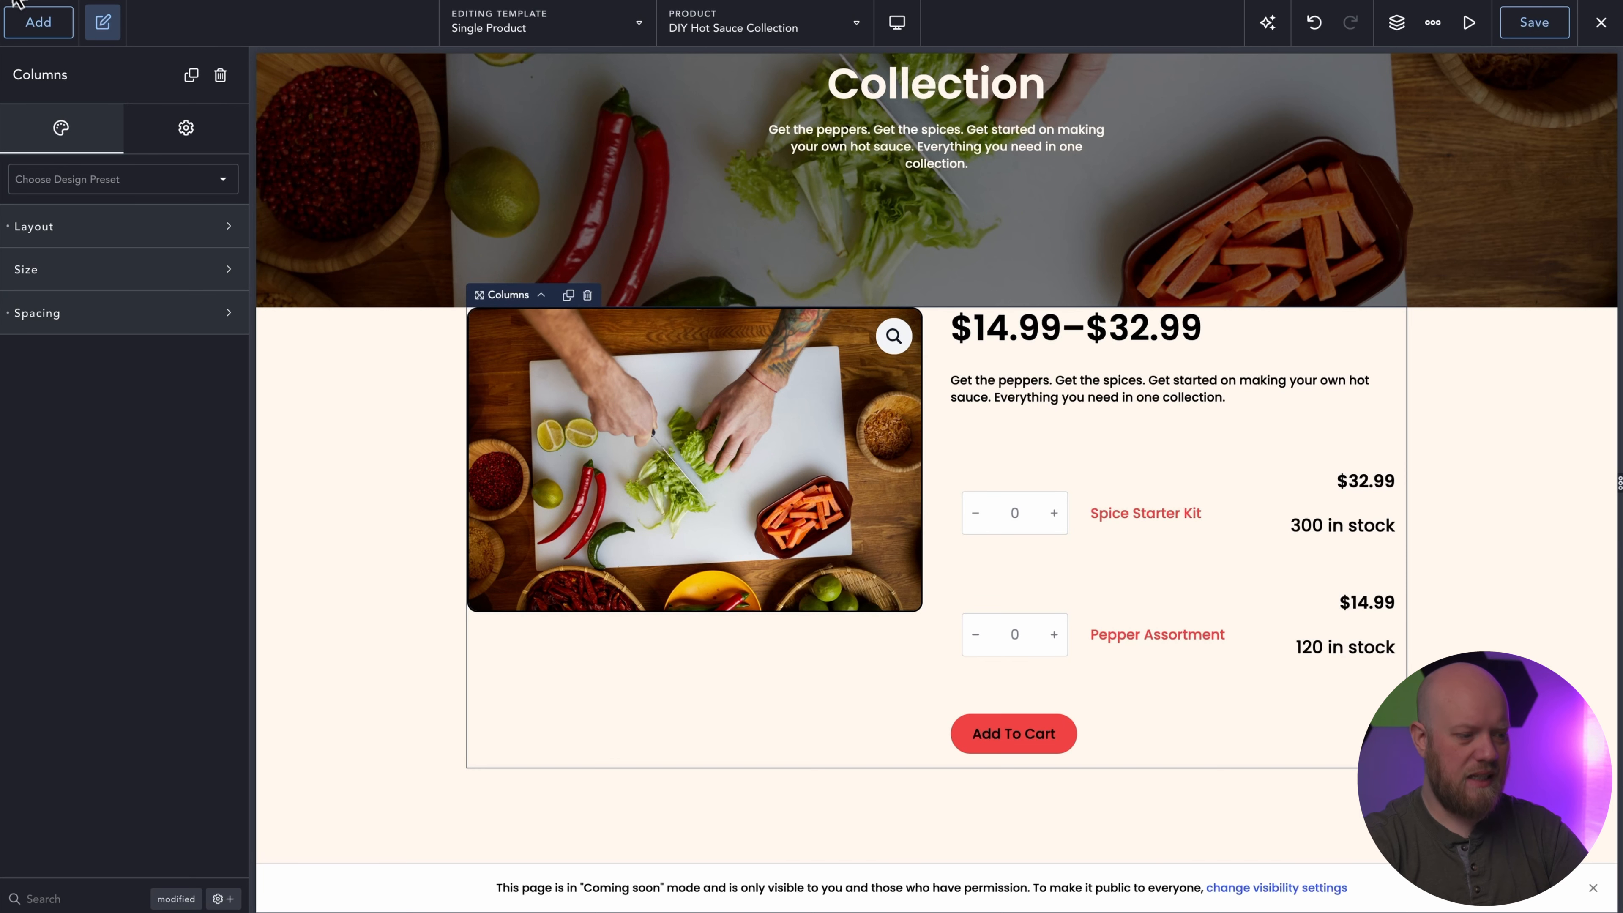
pyautogui.click(29, 21)
pyautogui.write('di')
pyautogui.press('Return')
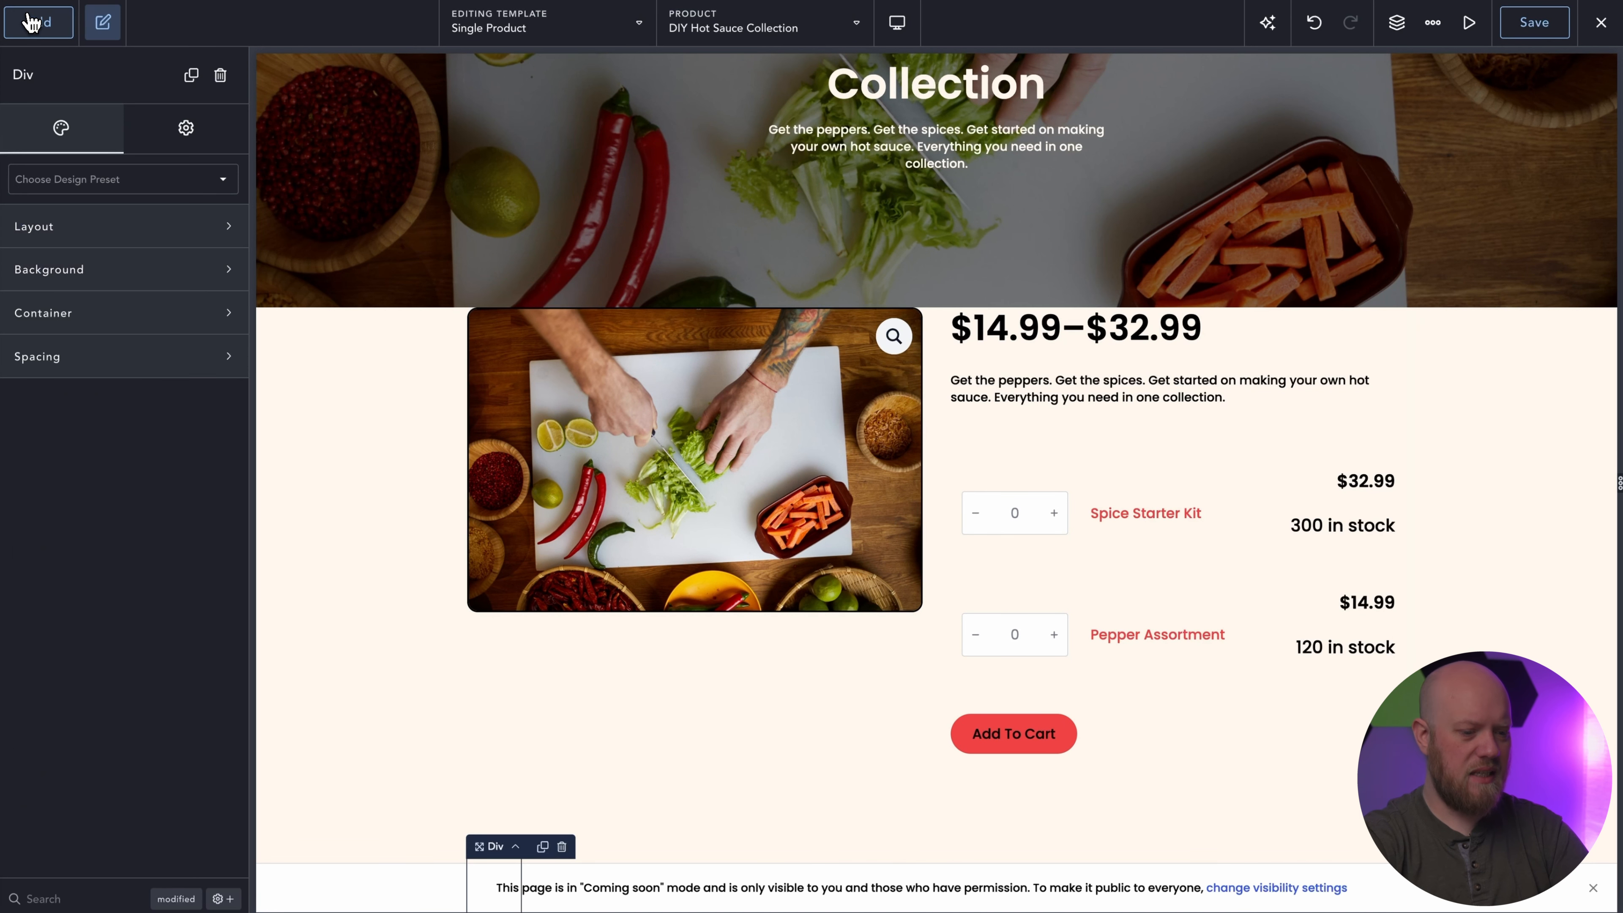
# Nest the product Columns inside the new Div in the page structure.
pyautogui.scroll(-3, 511, 623)
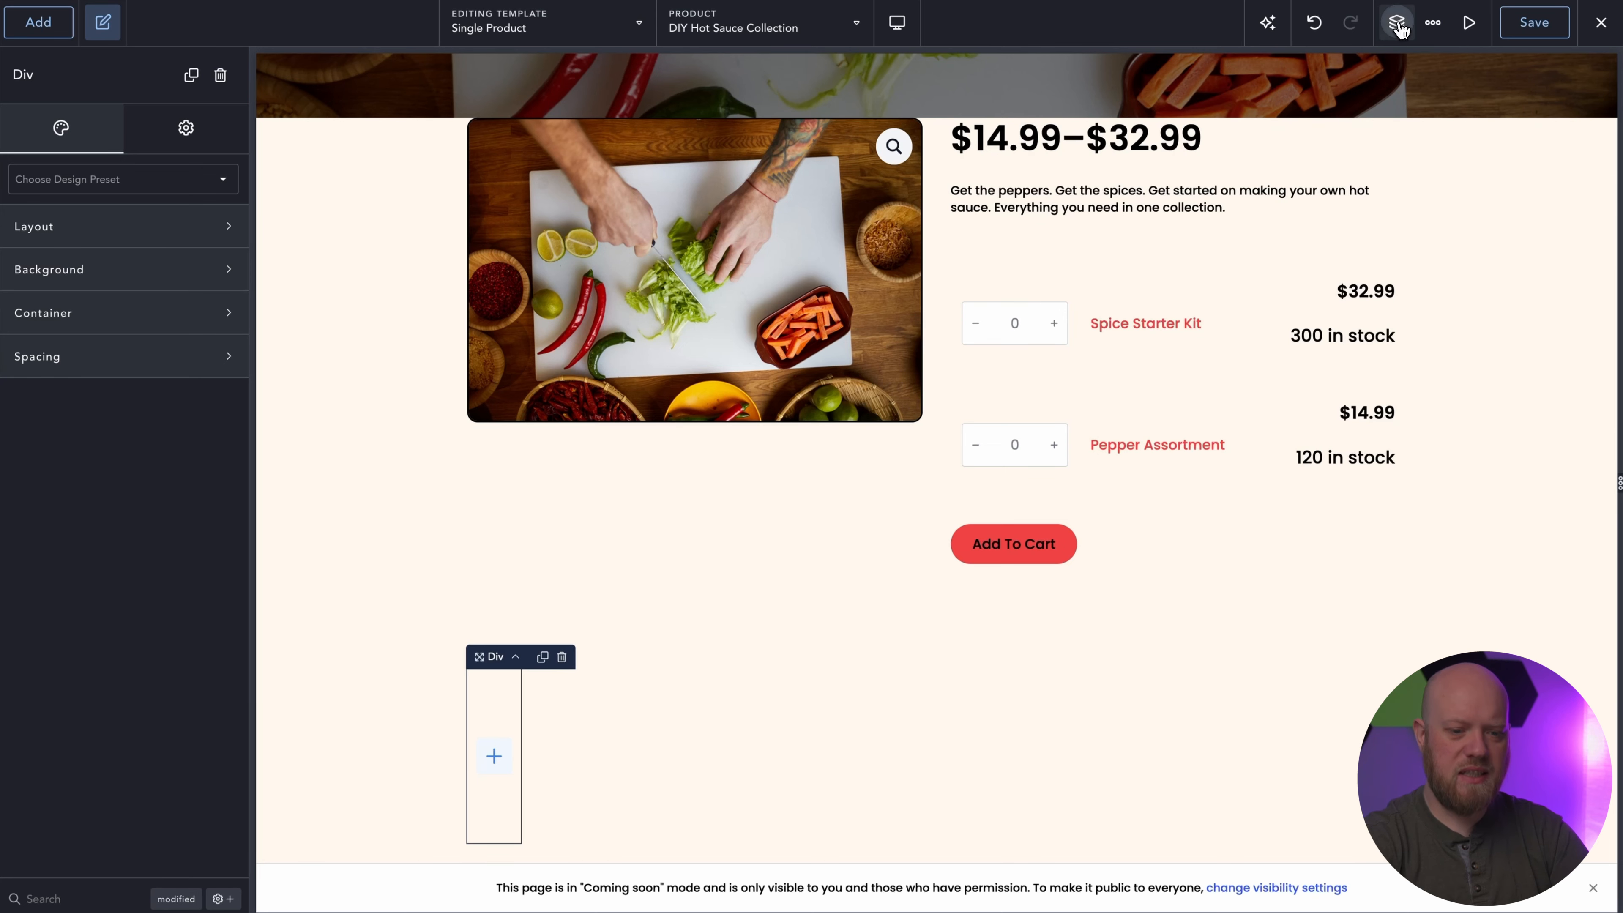
pyautogui.click(1396, 23)
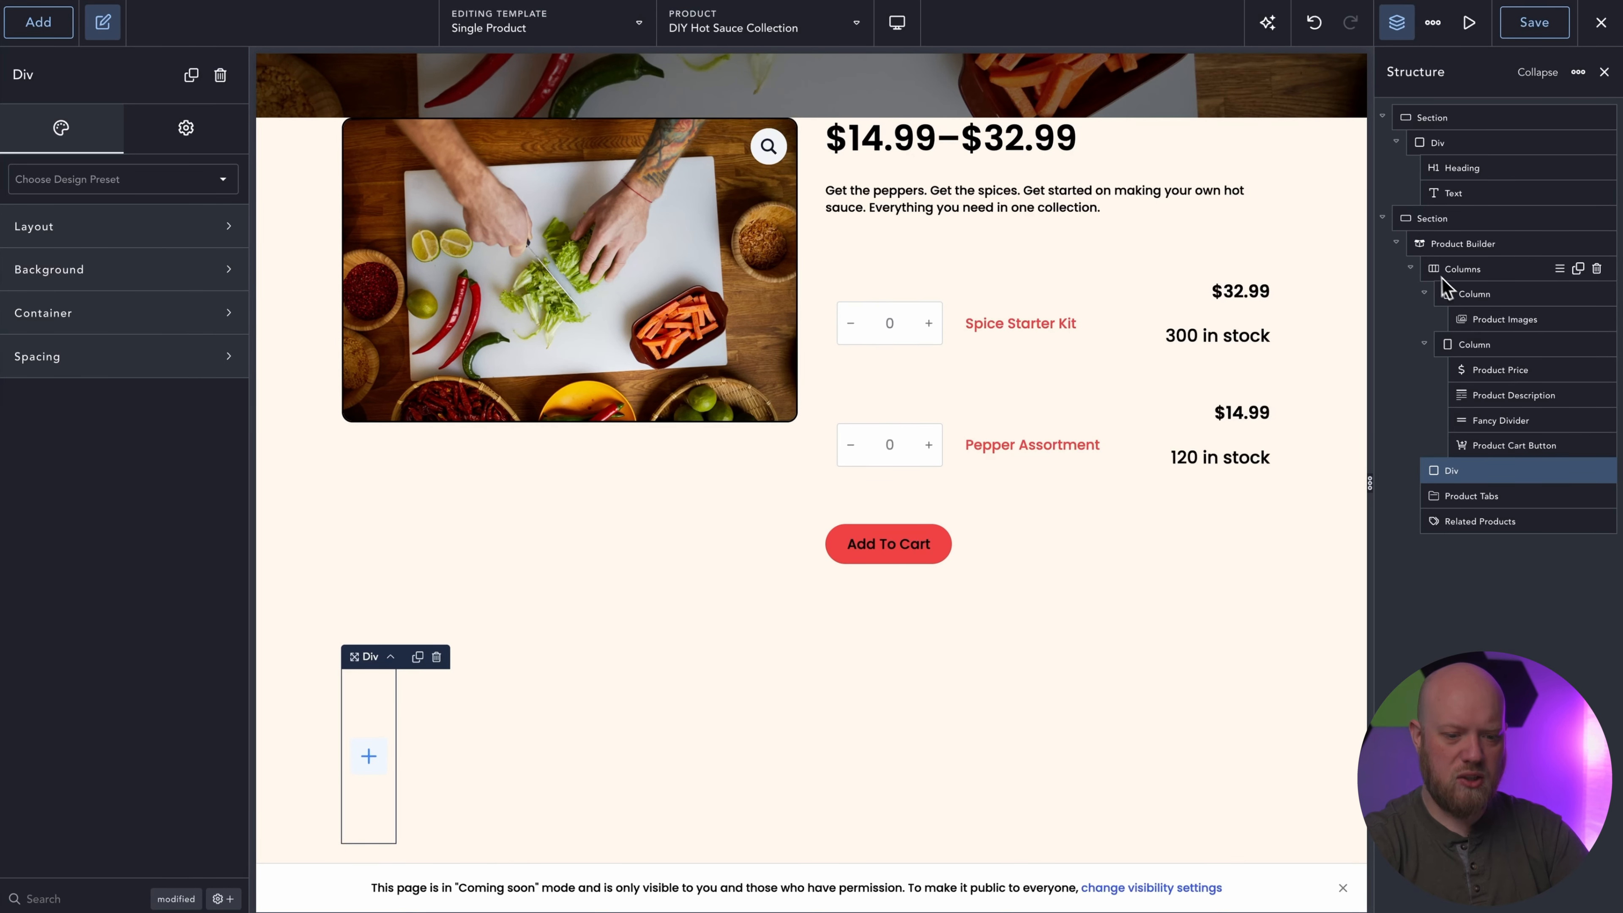
pyautogui.click(1412, 268)
pyautogui.moveTo(1419, 268); pyautogui.dragTo(1481, 295)
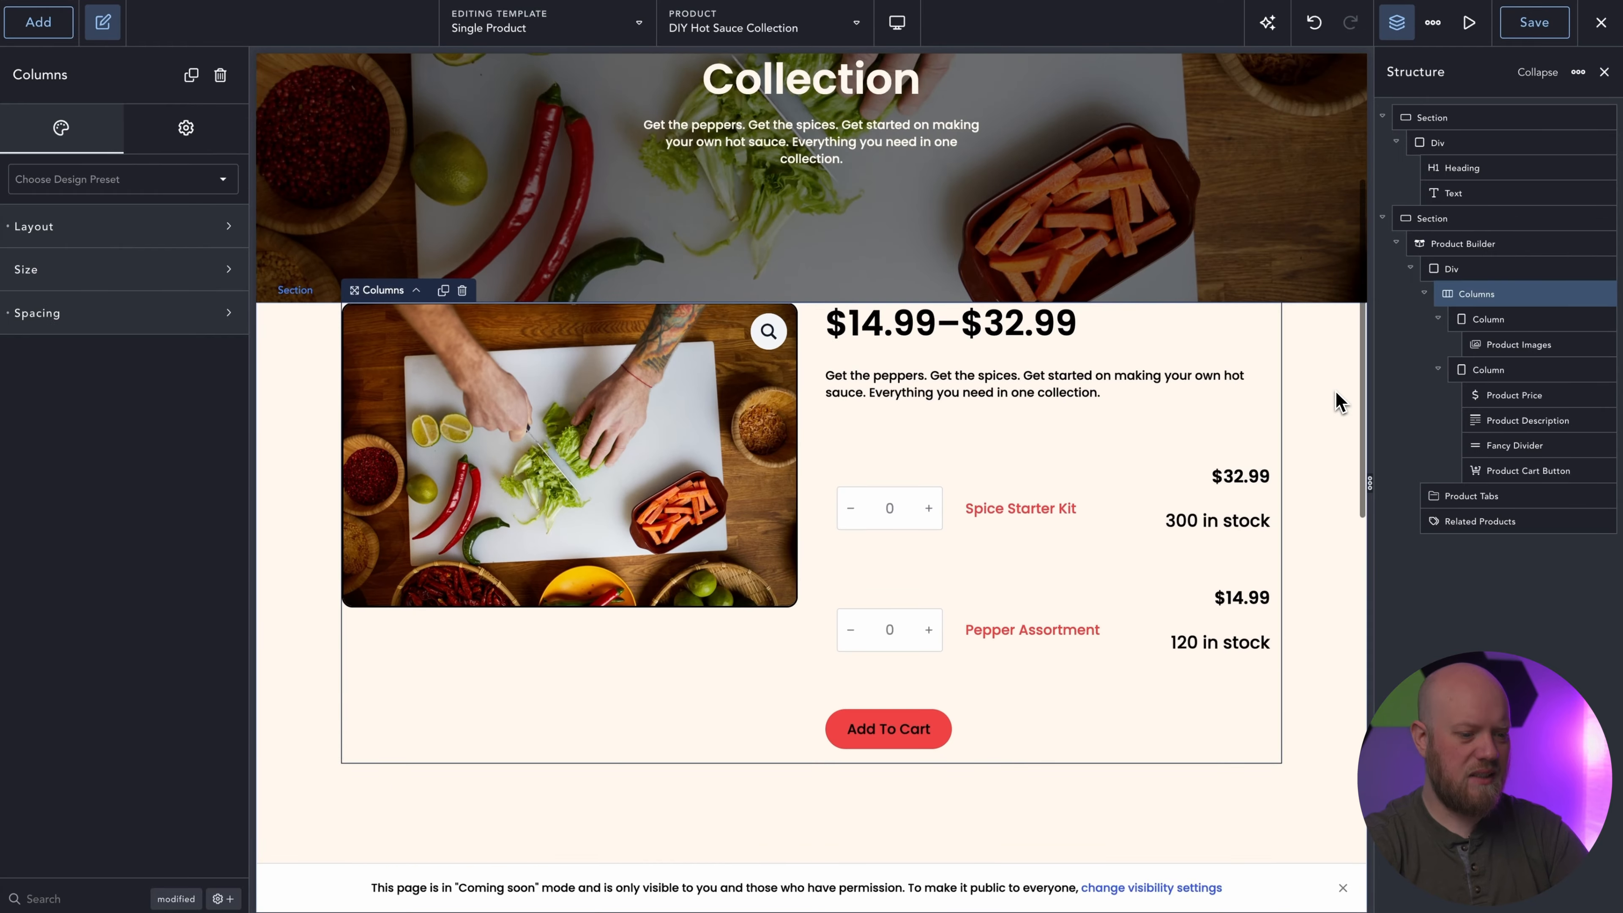
# Set the background color of the Div around the product Columns to the White palette color, #FFF7ED.
pyautogui.click(1470, 268)
pyautogui.click(151, 275)
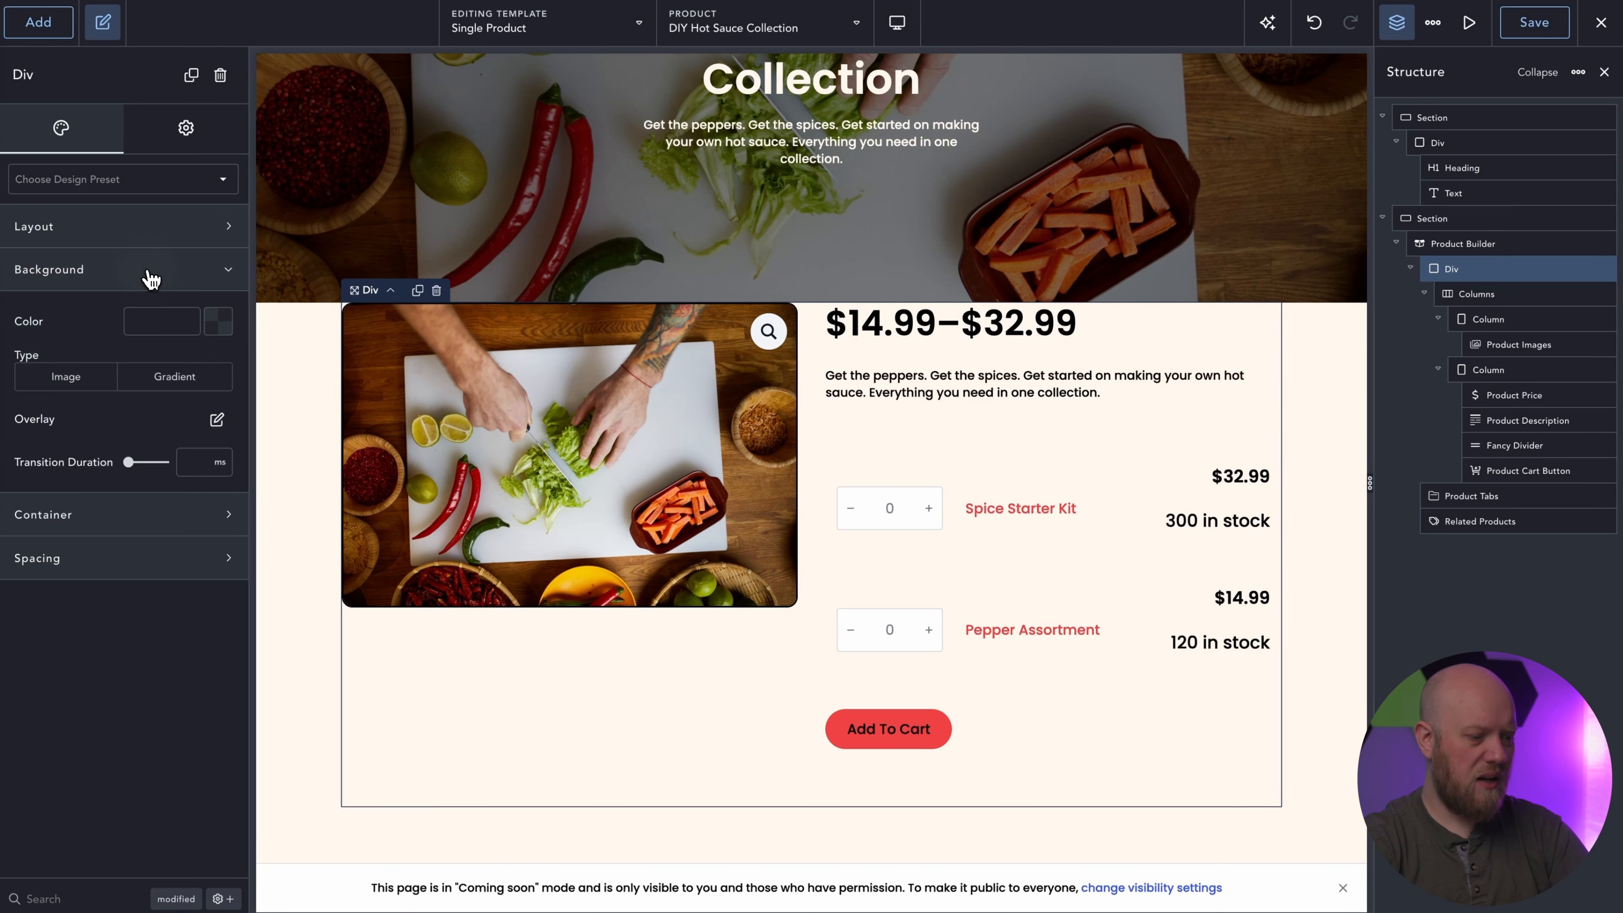
pyautogui.click(218, 323)
pyautogui.click(97, 603)
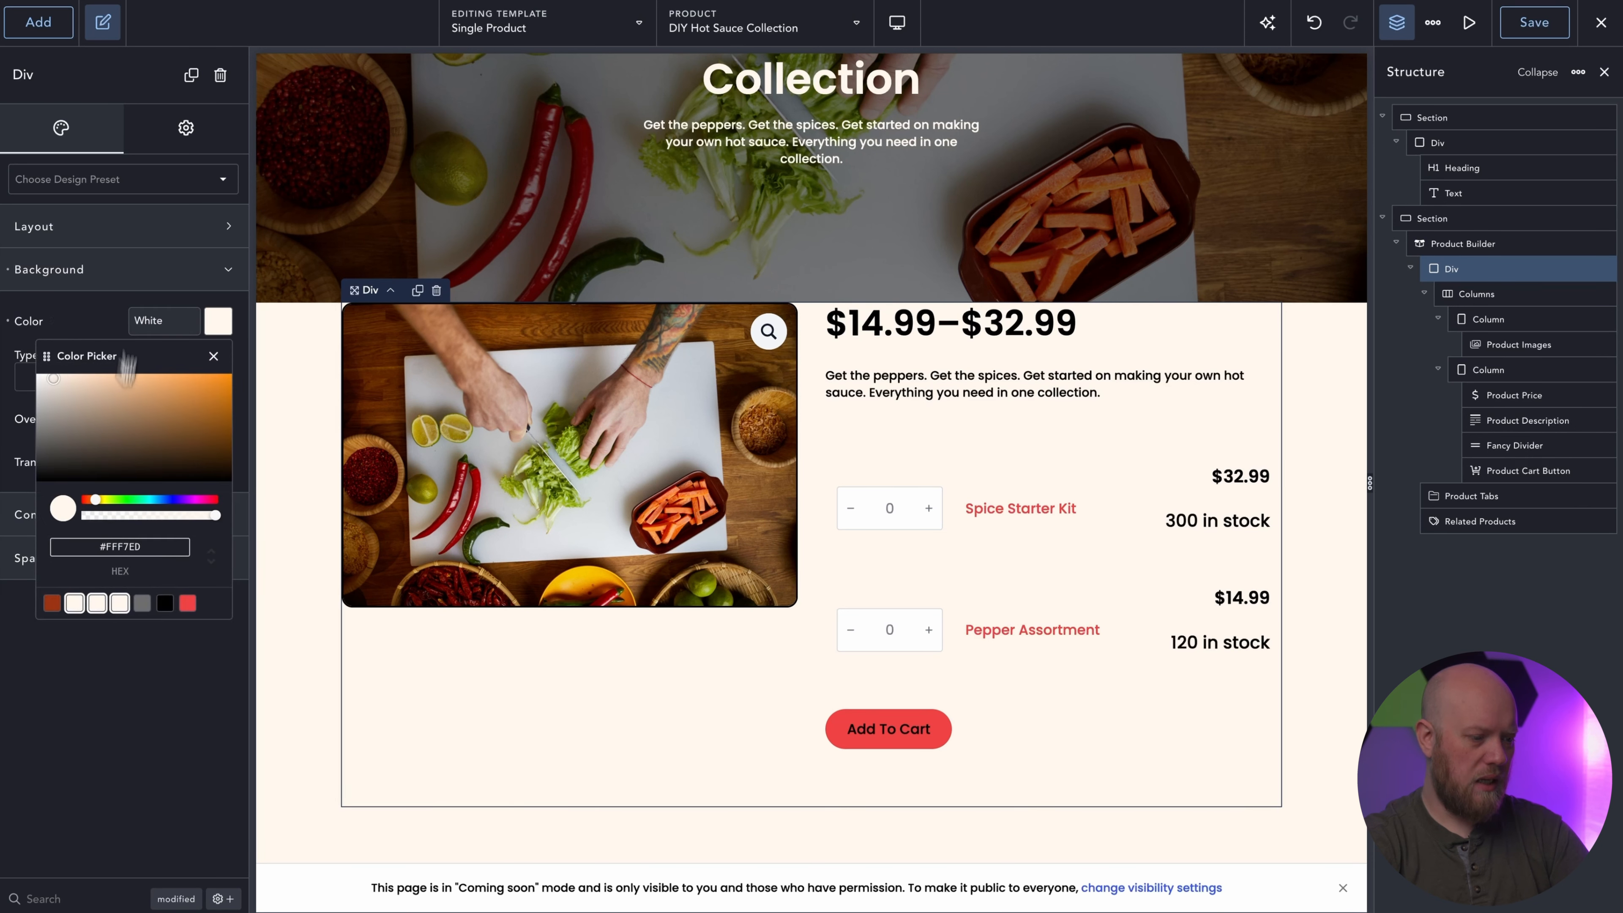
pyautogui.click(134, 274)
# Set the container padding of the product Div to 32 px on all sides.
pyautogui.click(155, 322)
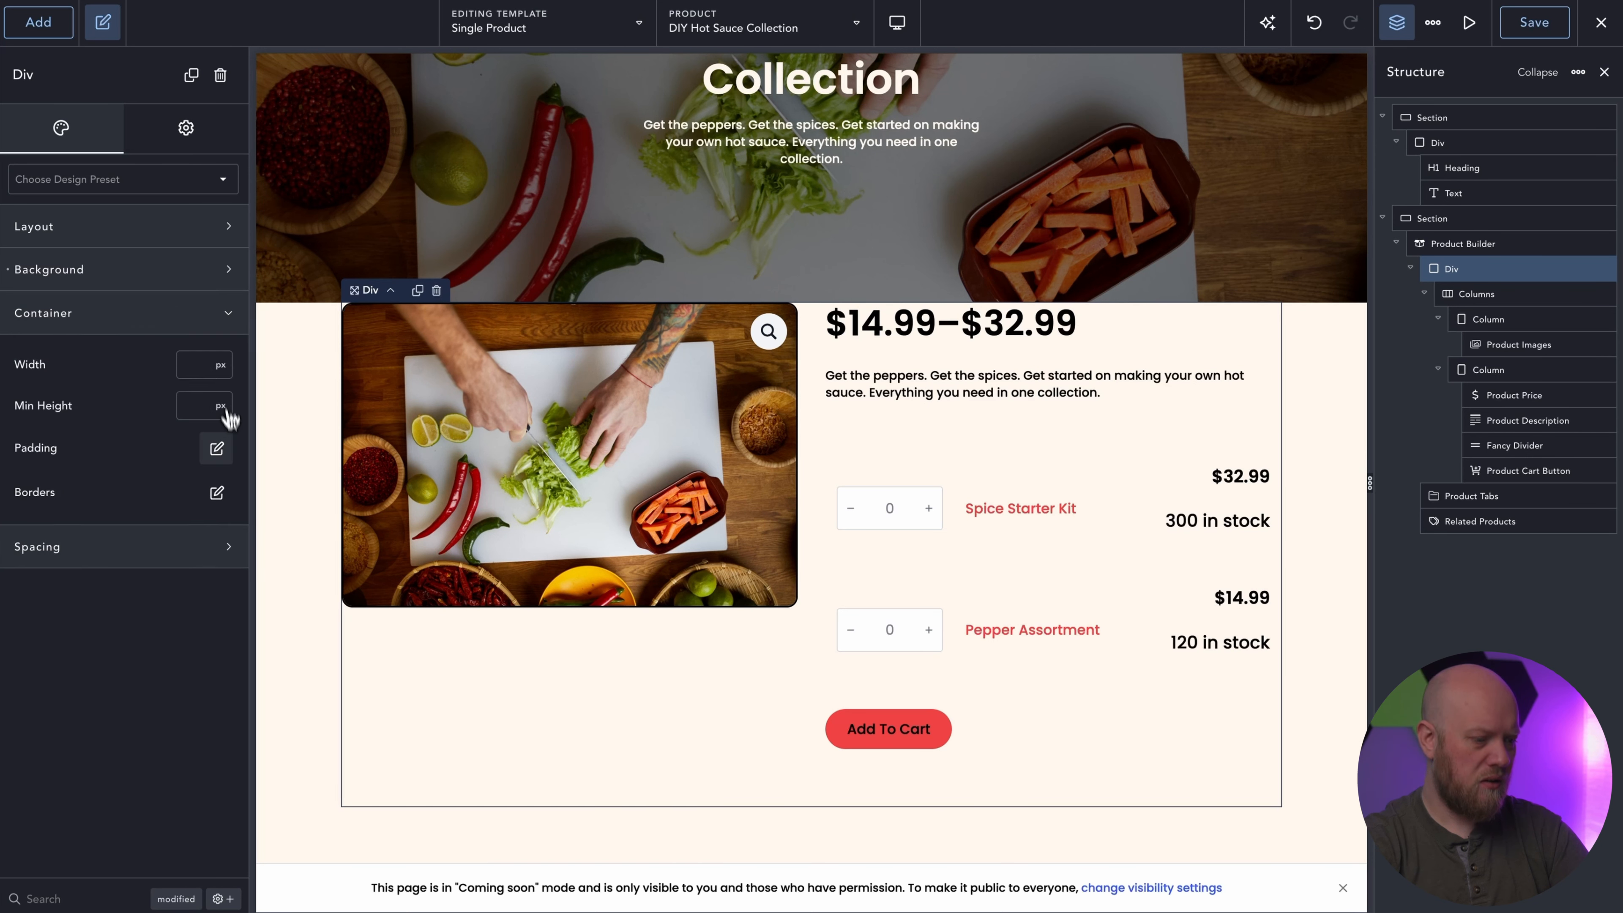
pyautogui.click(217, 448)
pyautogui.click(121, 551)
pyautogui.write('32')
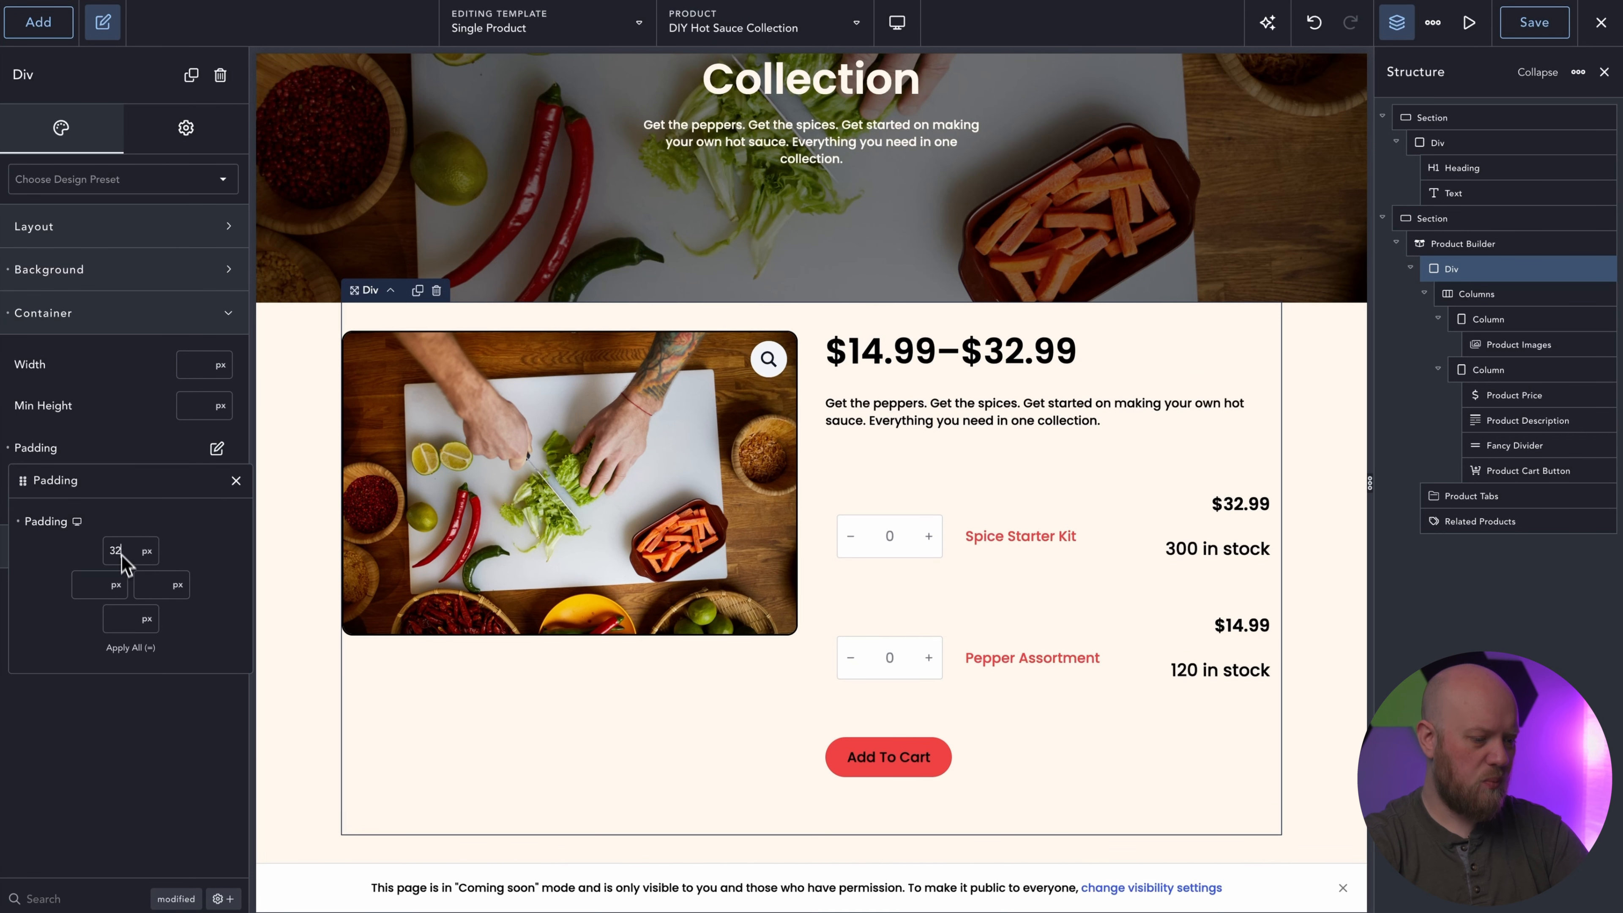
pyautogui.click(130, 648)
pyautogui.click(236, 480)
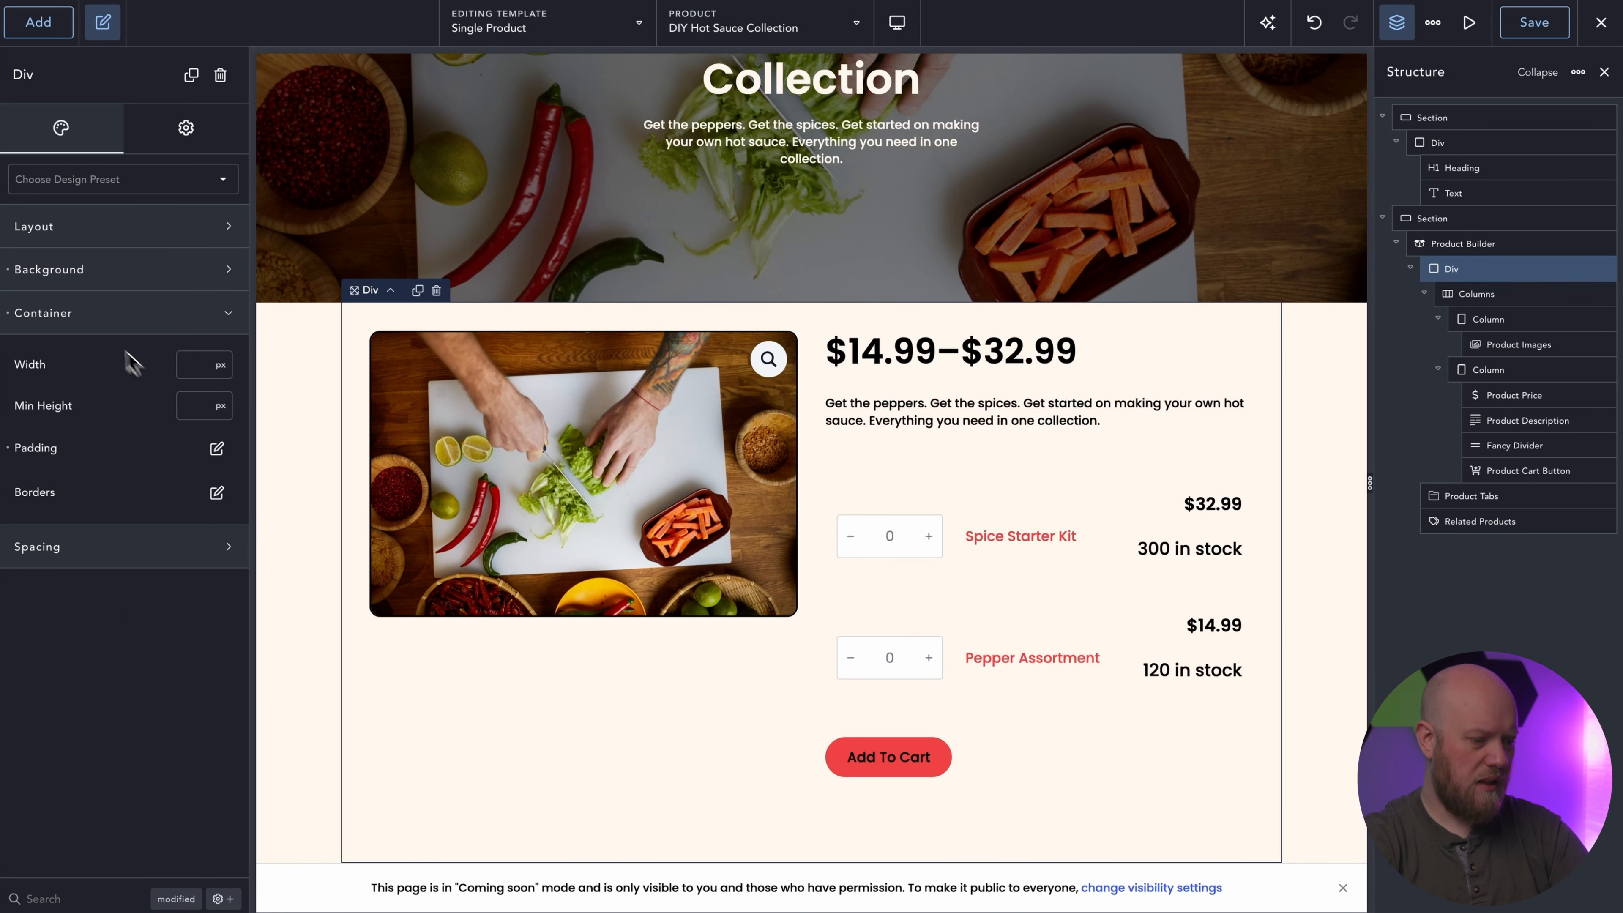
# Give the product Div's container a 12 px border radius and a shadow with X 5, Y 20, blur 75 and spread 0.
pyautogui.click(103, 323)
pyautogui.click(105, 313)
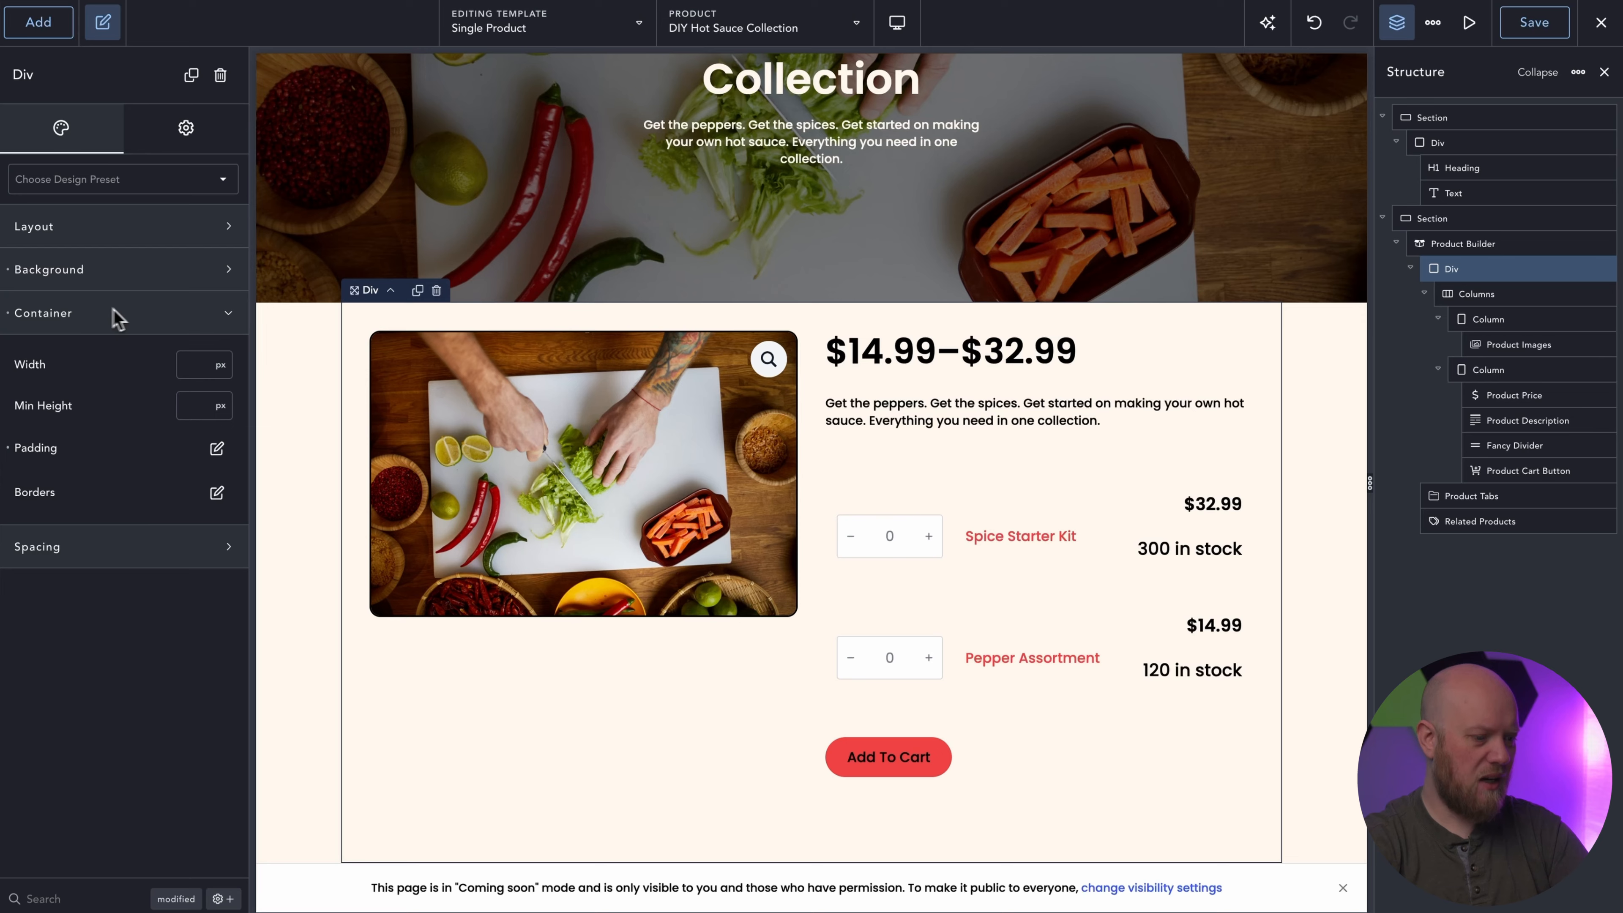
pyautogui.click(217, 492)
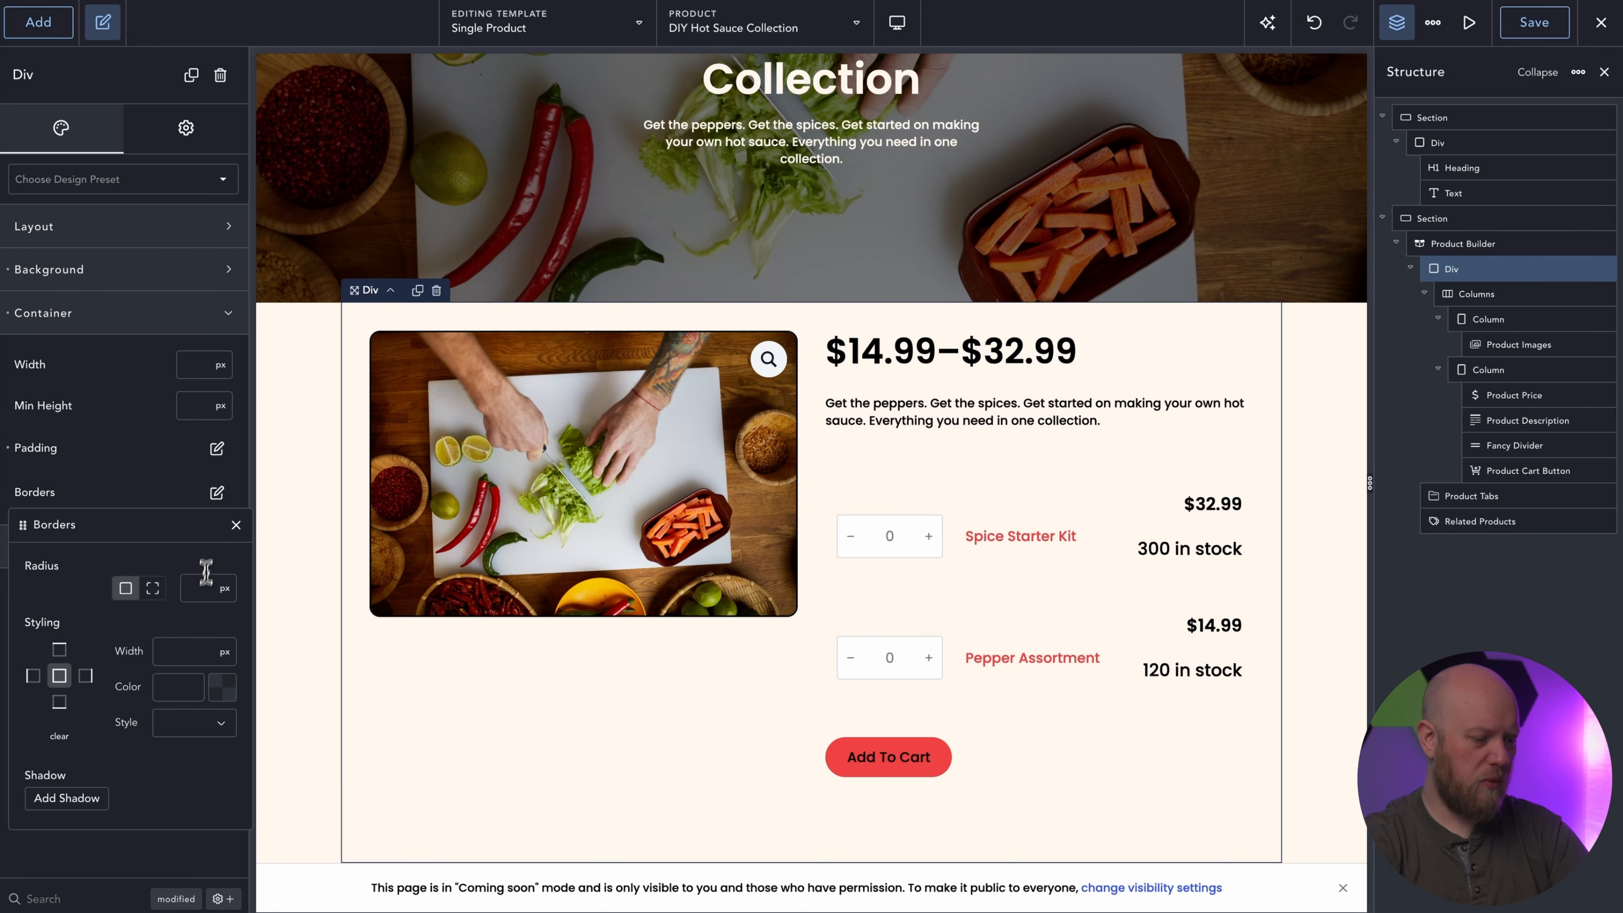
pyautogui.click(202, 594)
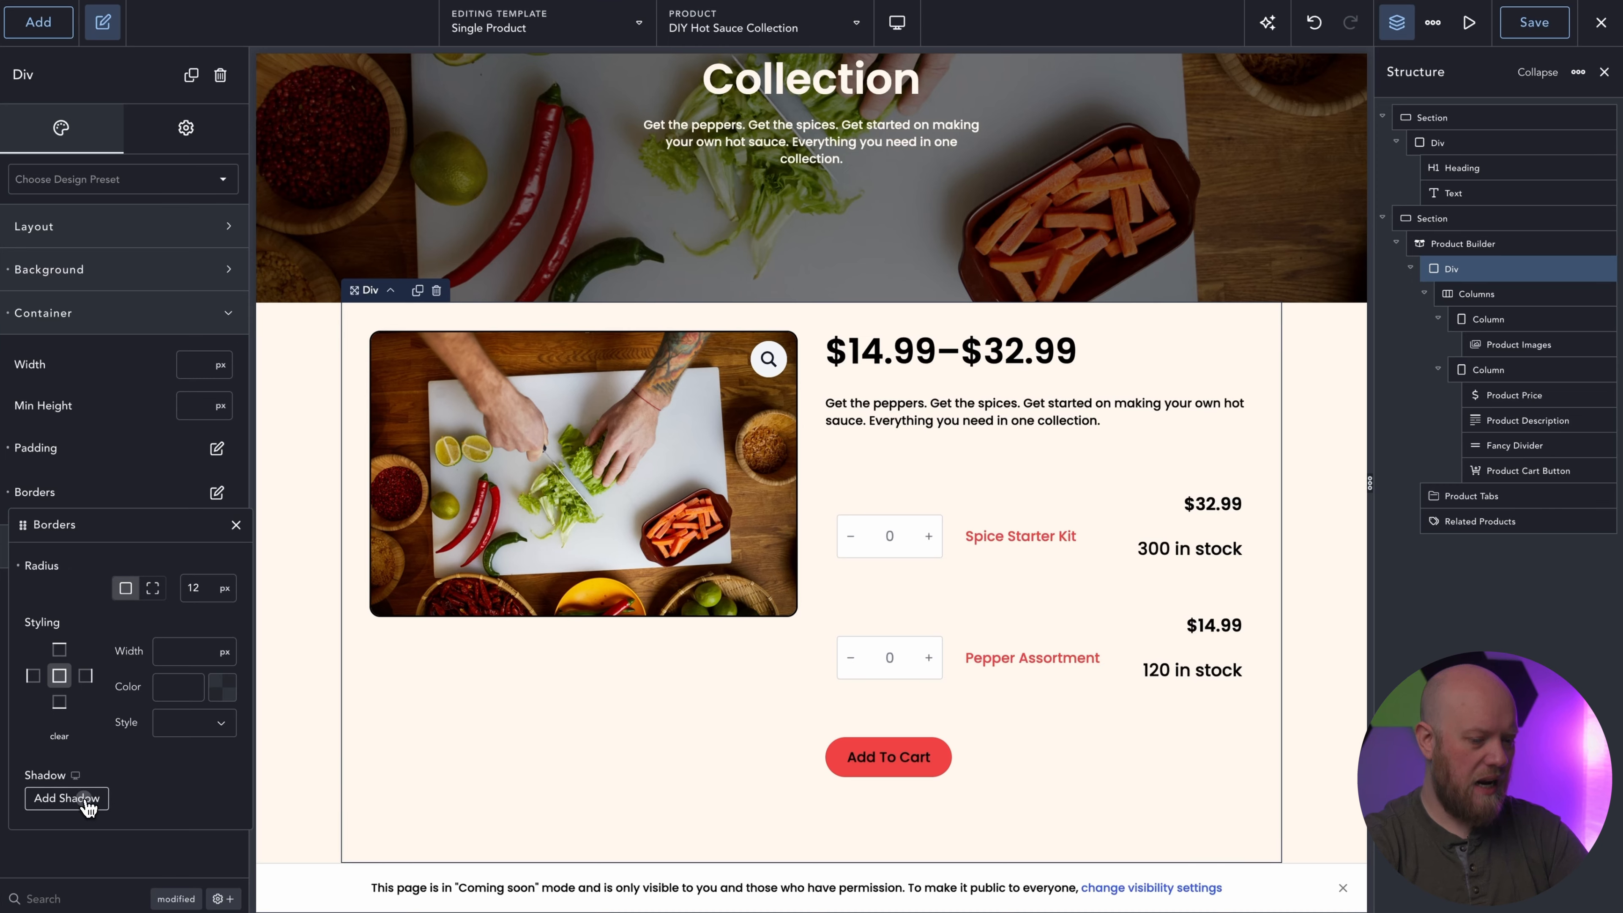
pyautogui.click(66, 798)
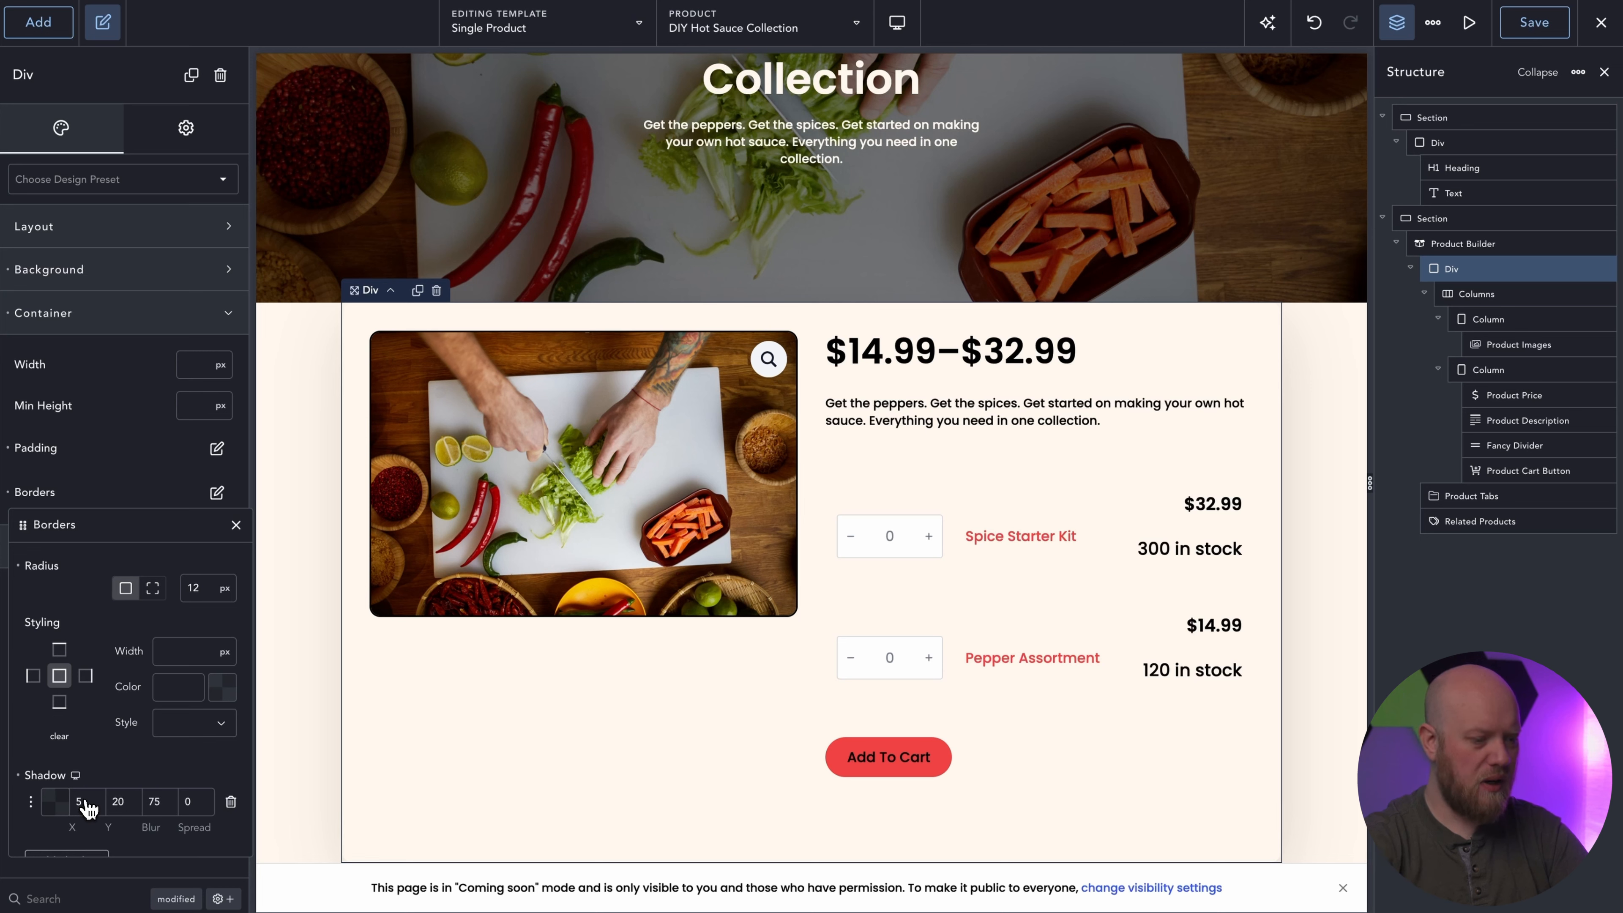
pyautogui.click(236, 525)
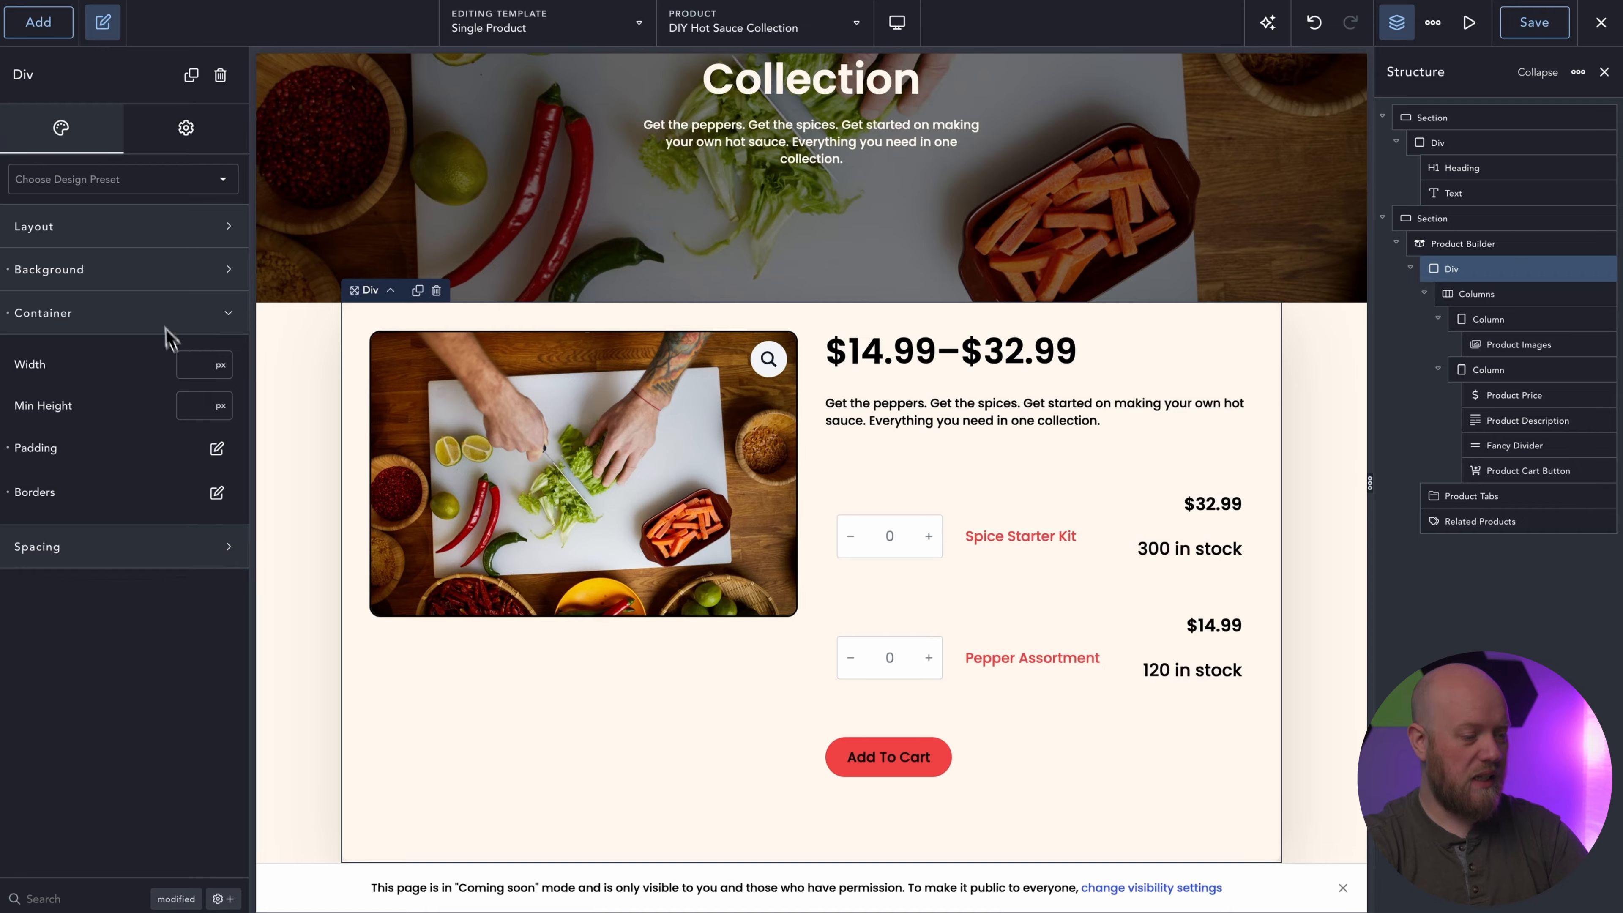
# Set the product Div's top margin to -64 px so it overlaps the hero section, and check the overlap.
pyautogui.click(155, 312)
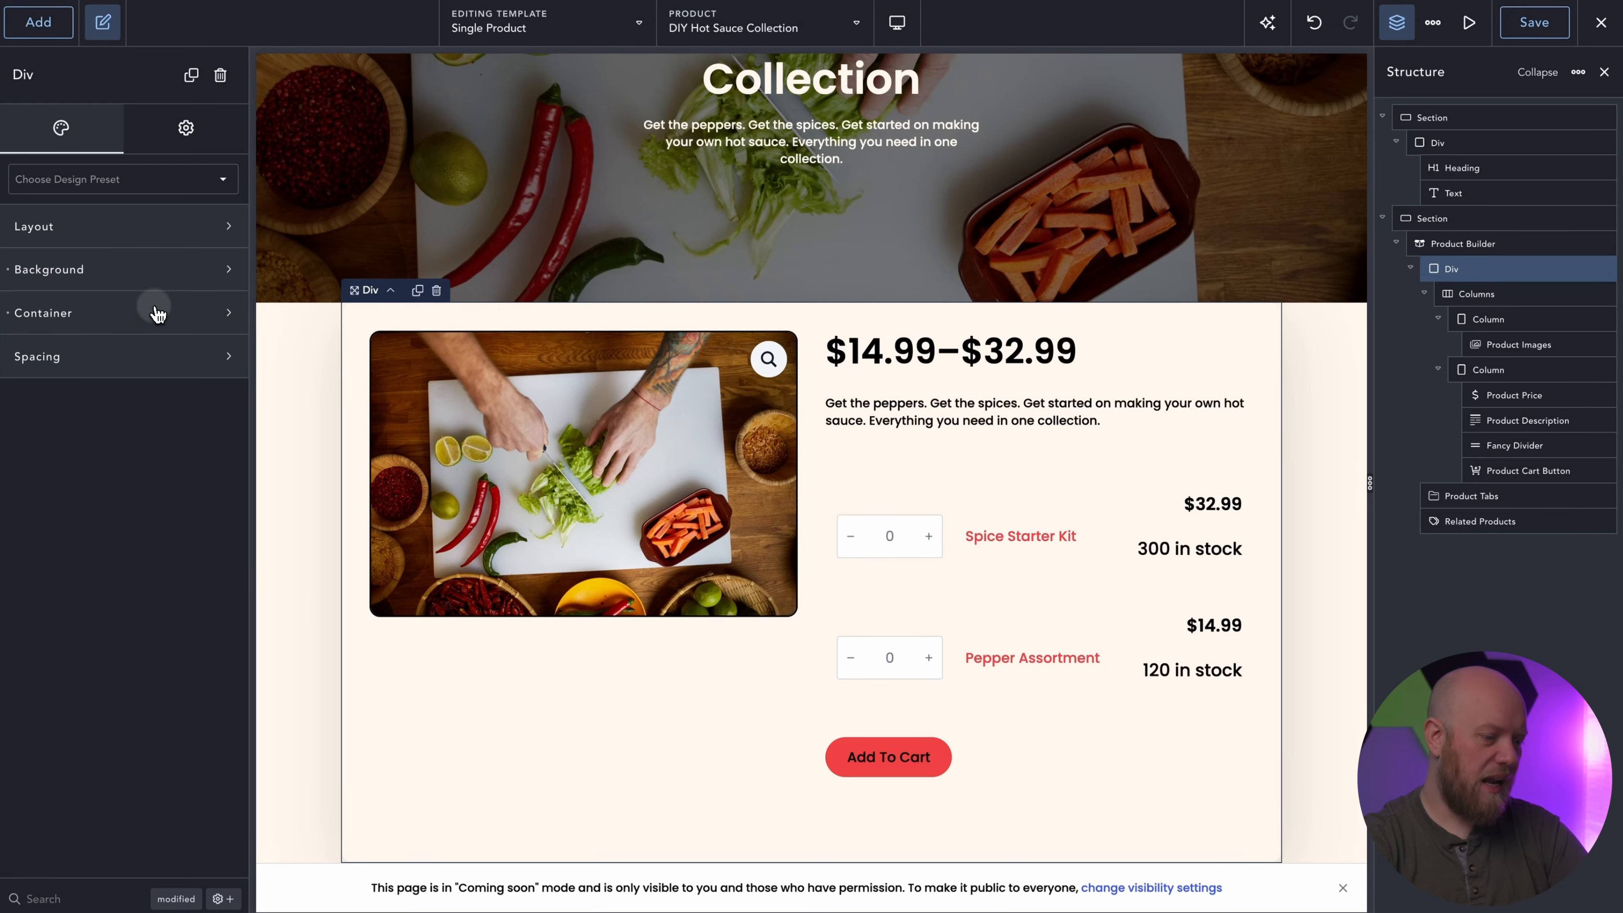
pyautogui.click(134, 357)
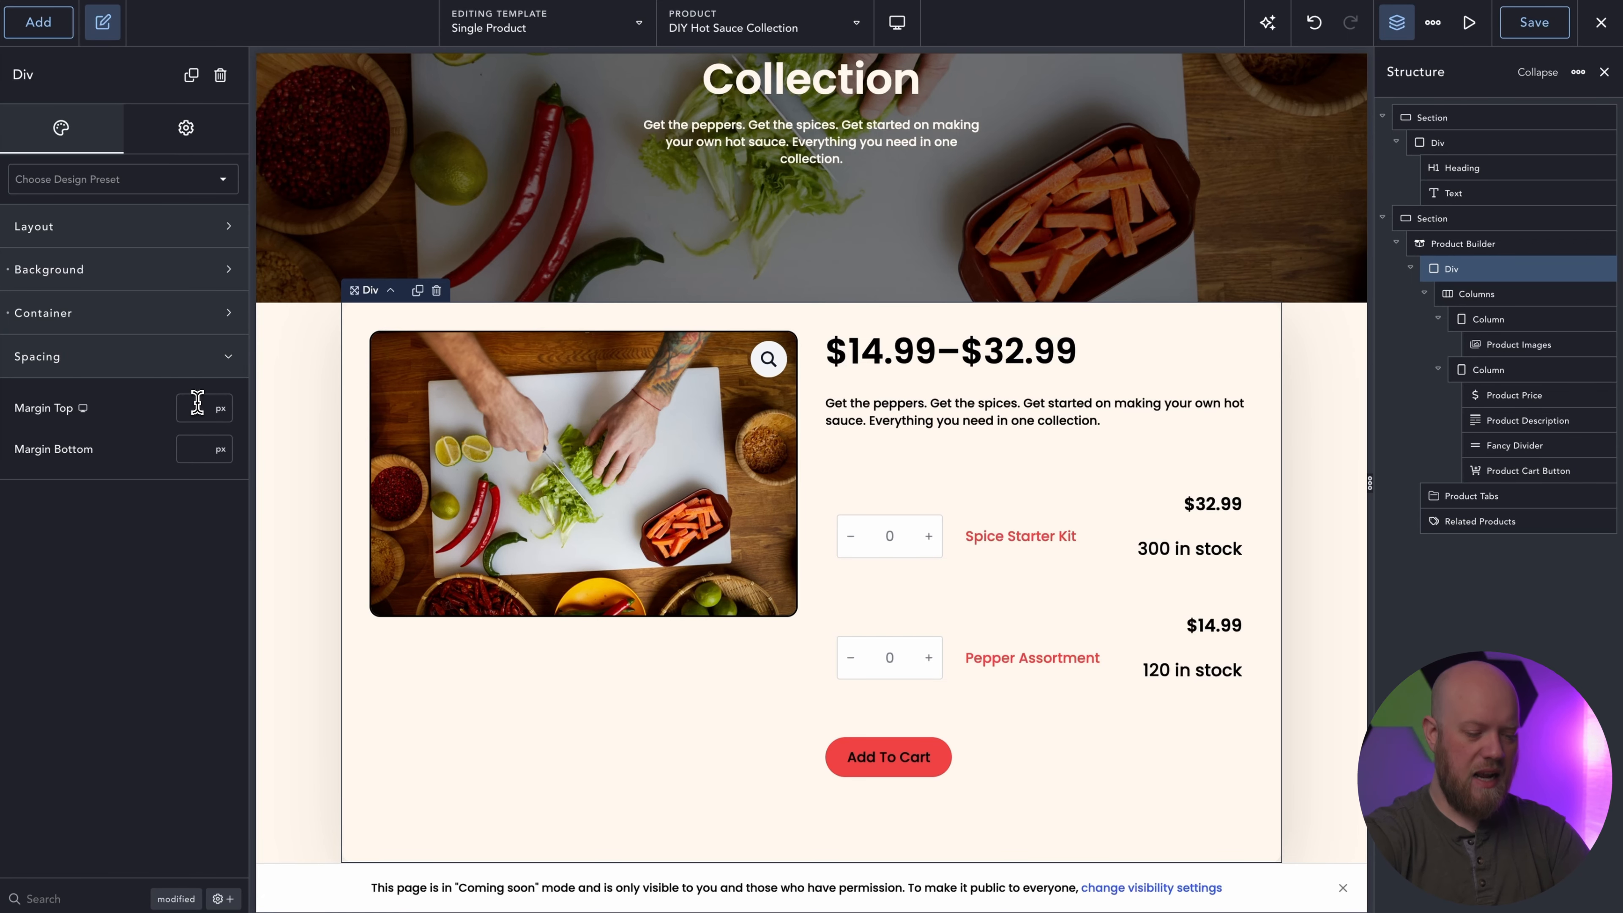
pyautogui.write('-80')
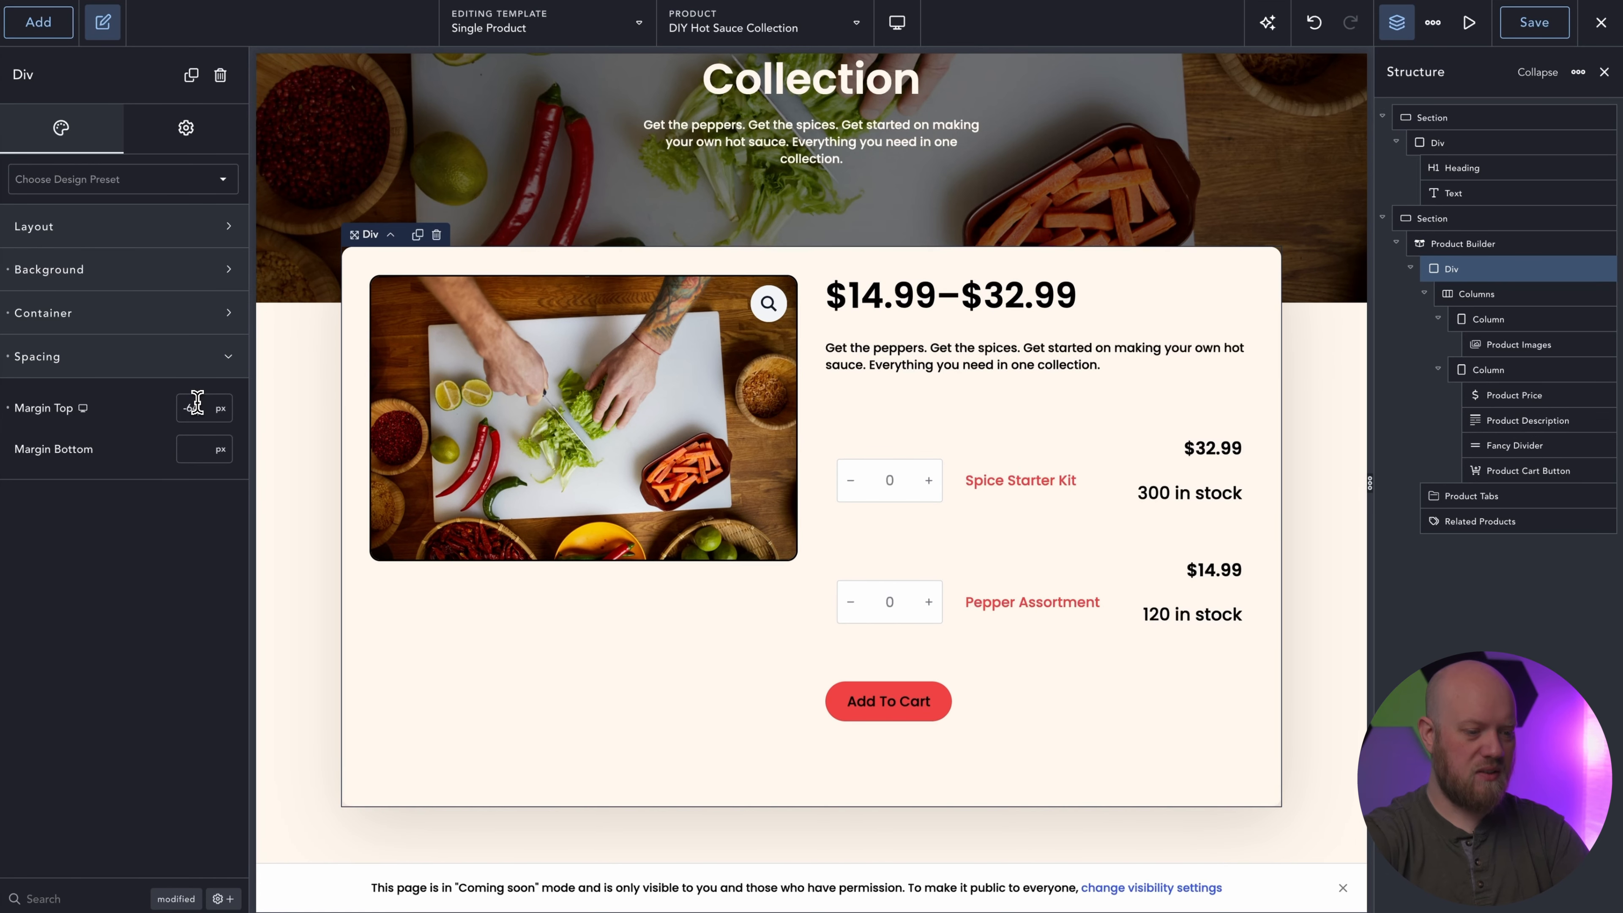
pyautogui.scroll(5, 844, 524)
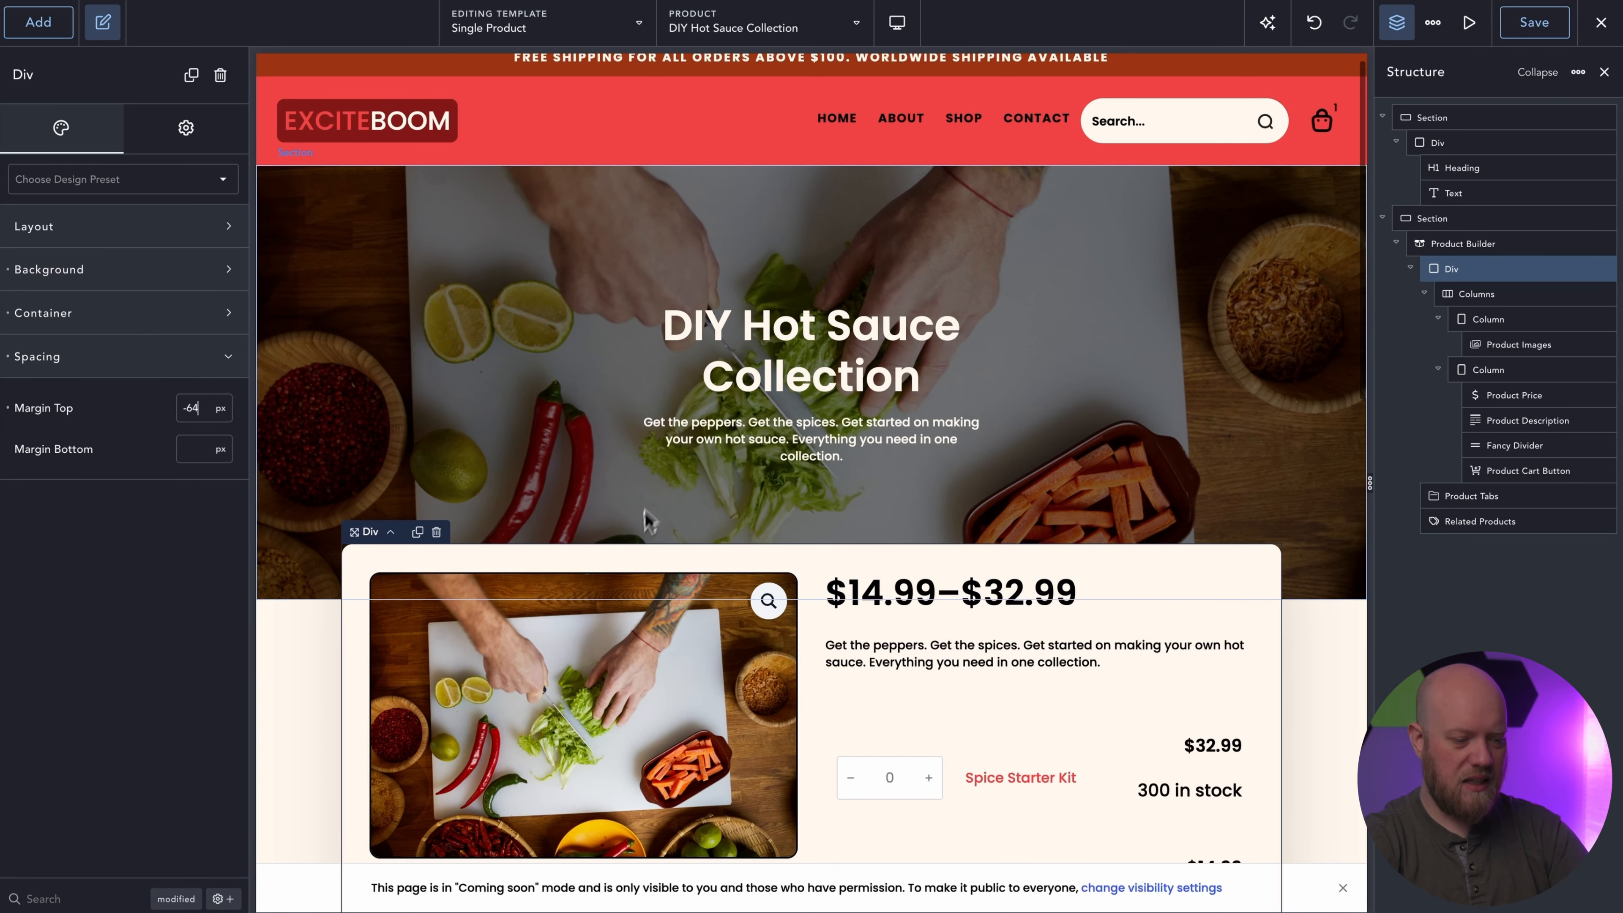
pyautogui.click(1346, 655)
pyautogui.scroll(-3, 1348, 653)
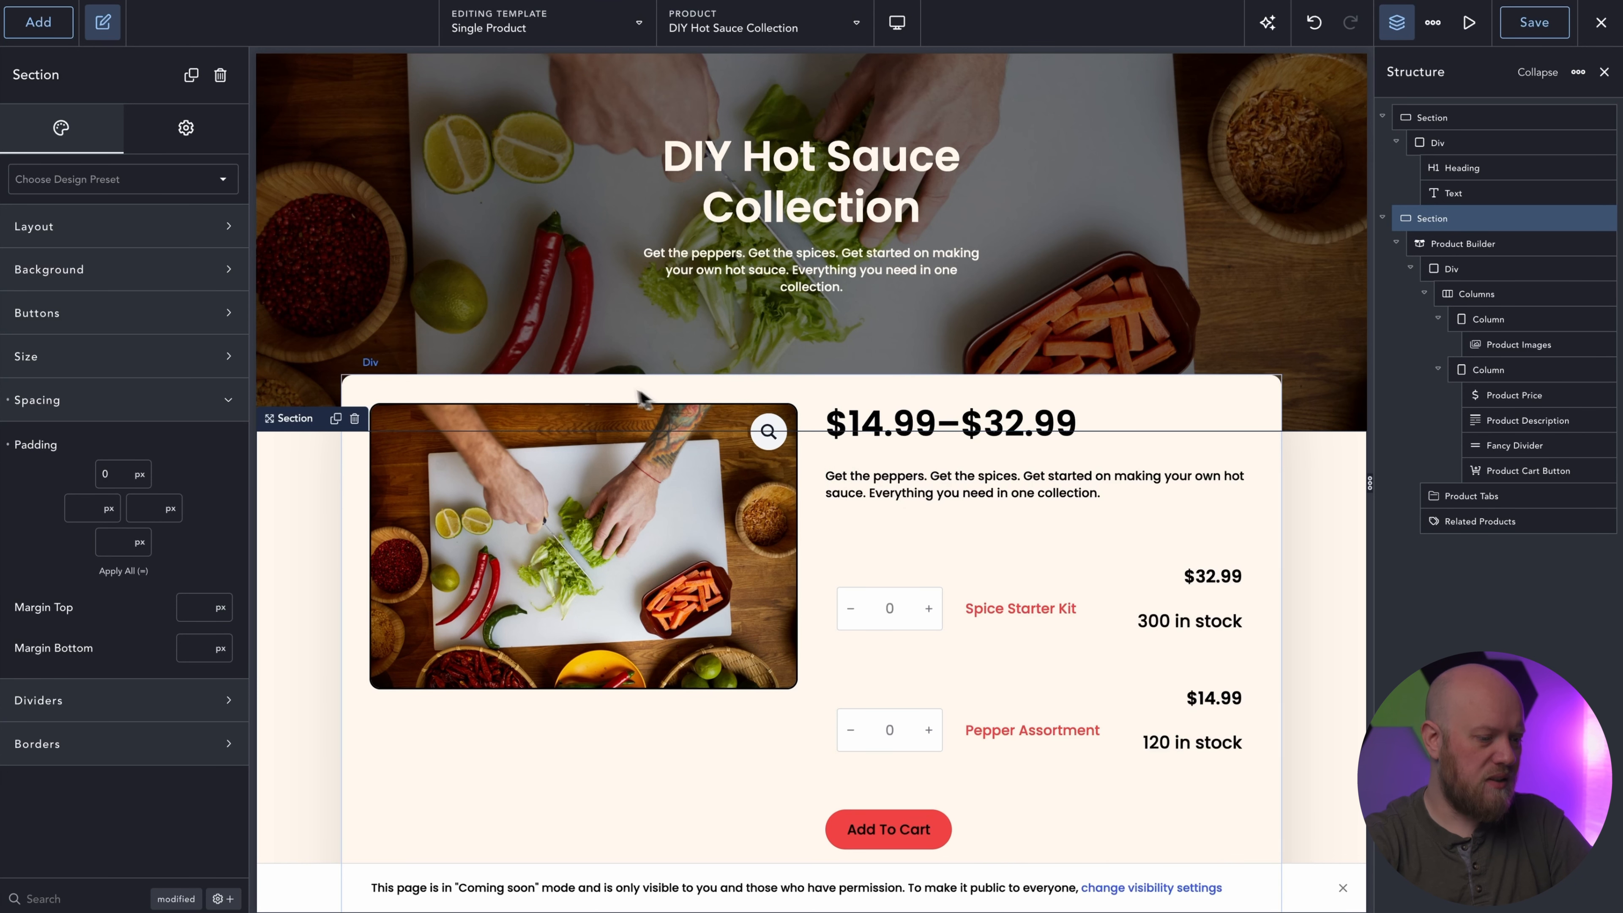
pyautogui.click(210, 399)
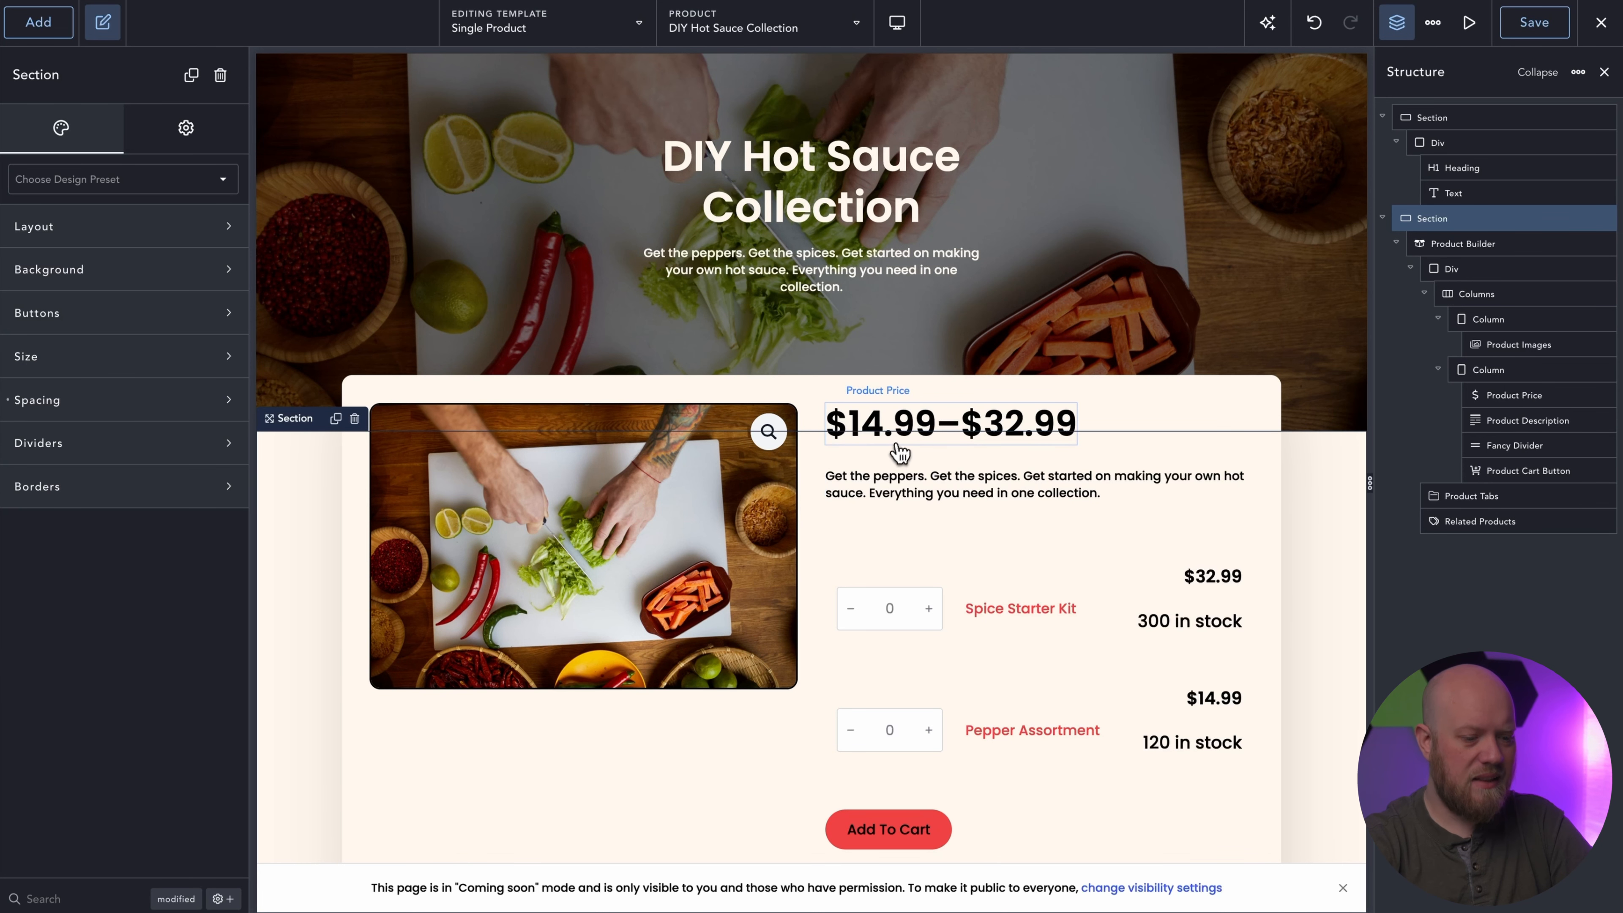
# Enable the scrolling animation for the Div that holds the product Columns.
pyautogui.click(819, 388)
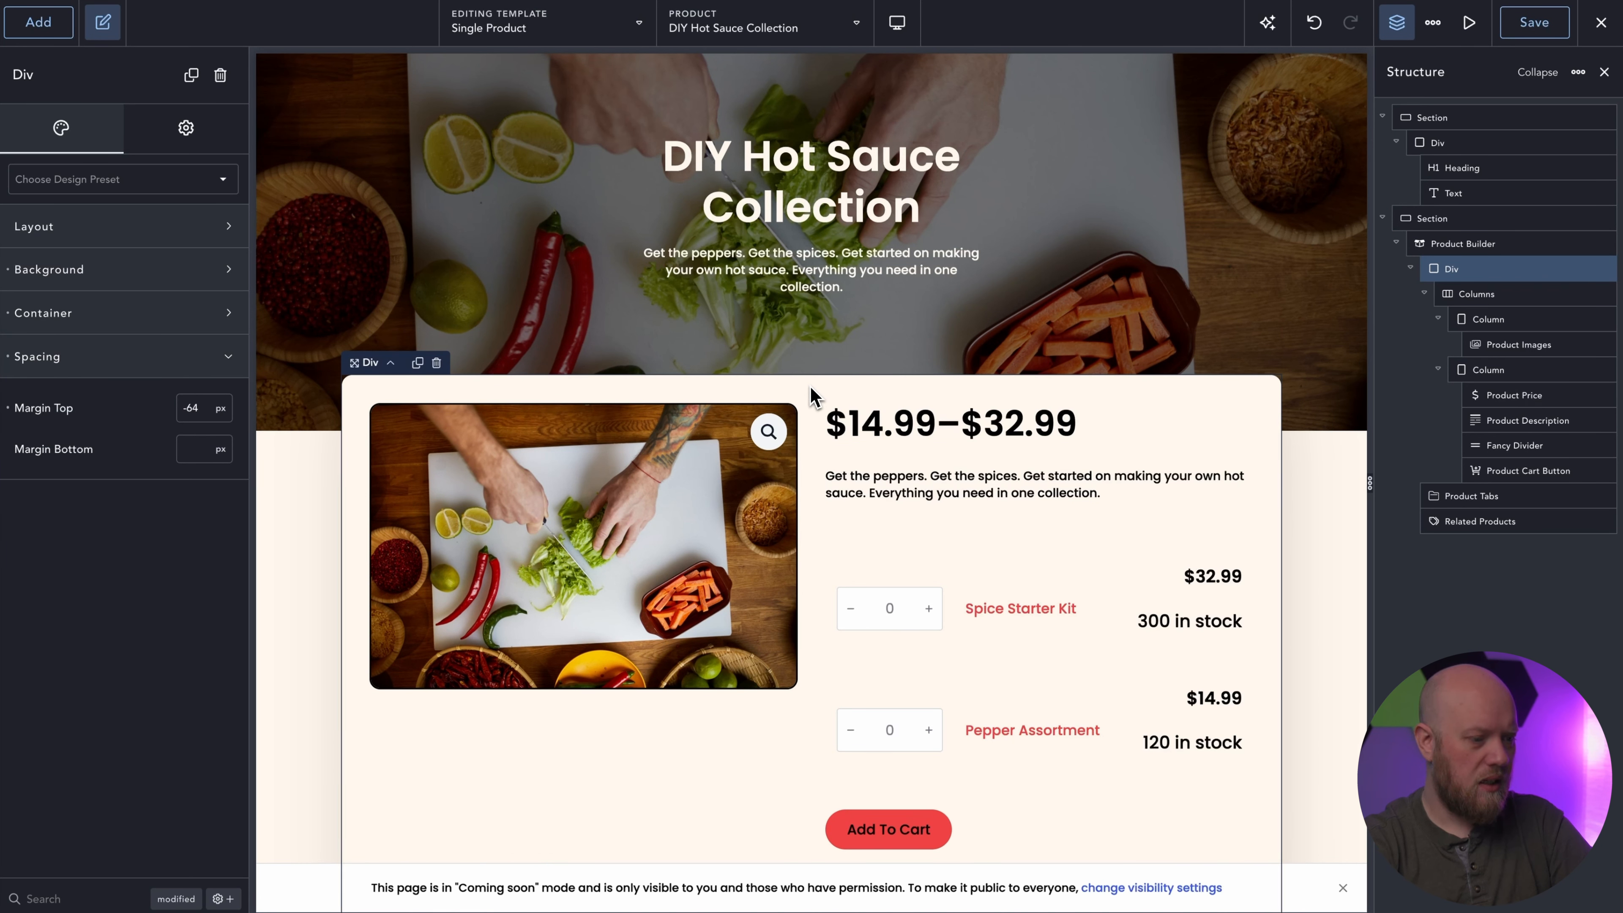
pyautogui.click(179, 131)
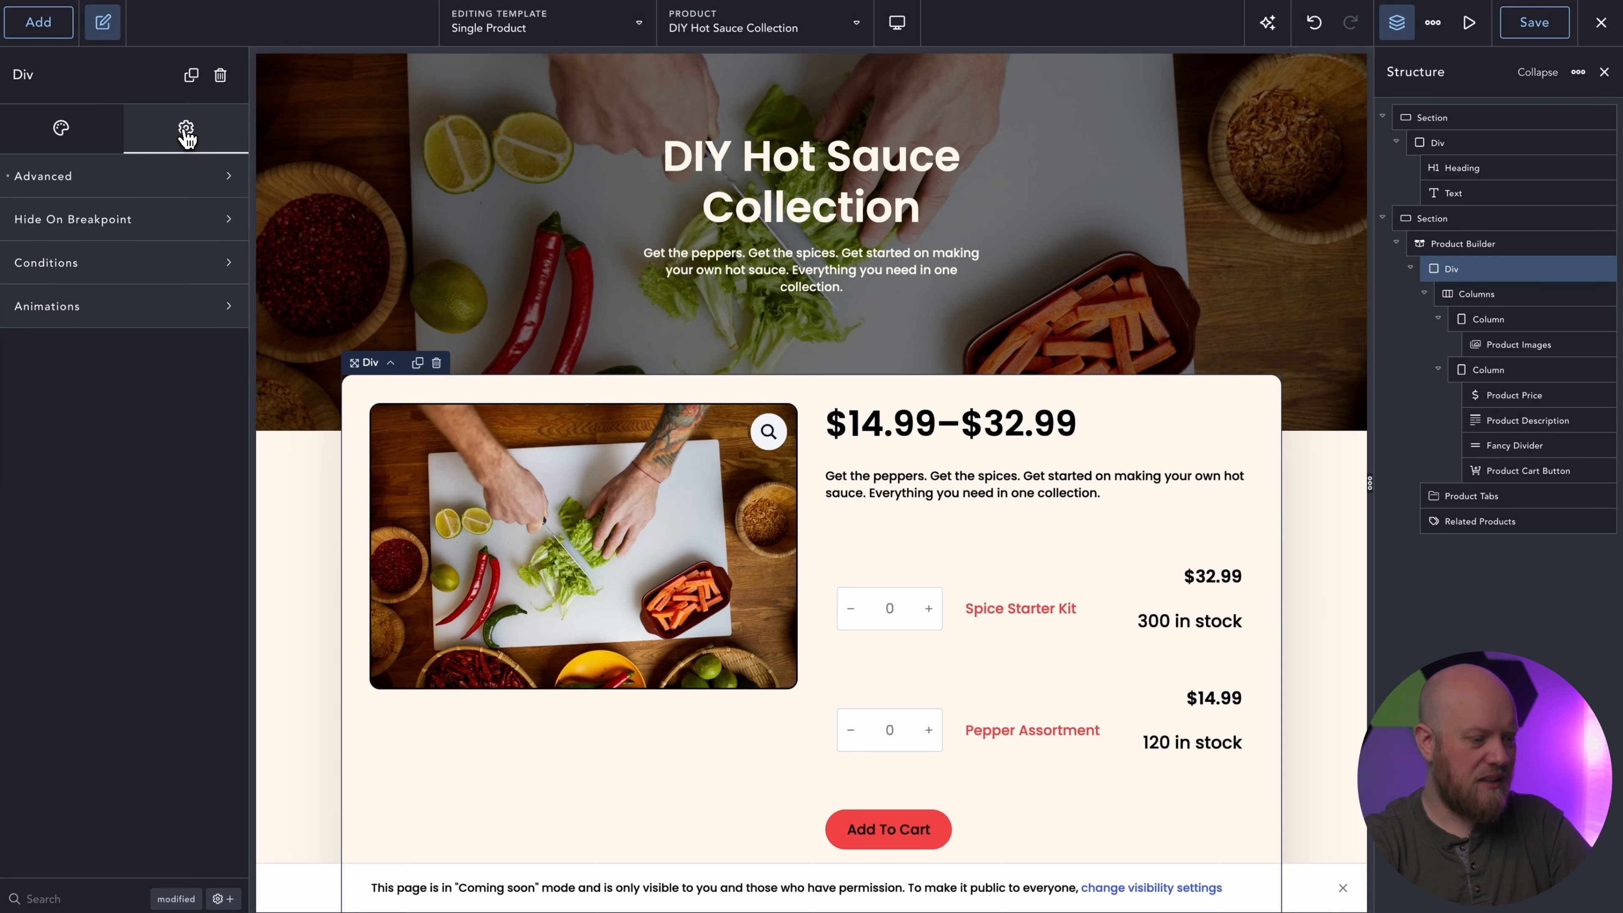
pyautogui.click(192, 309)
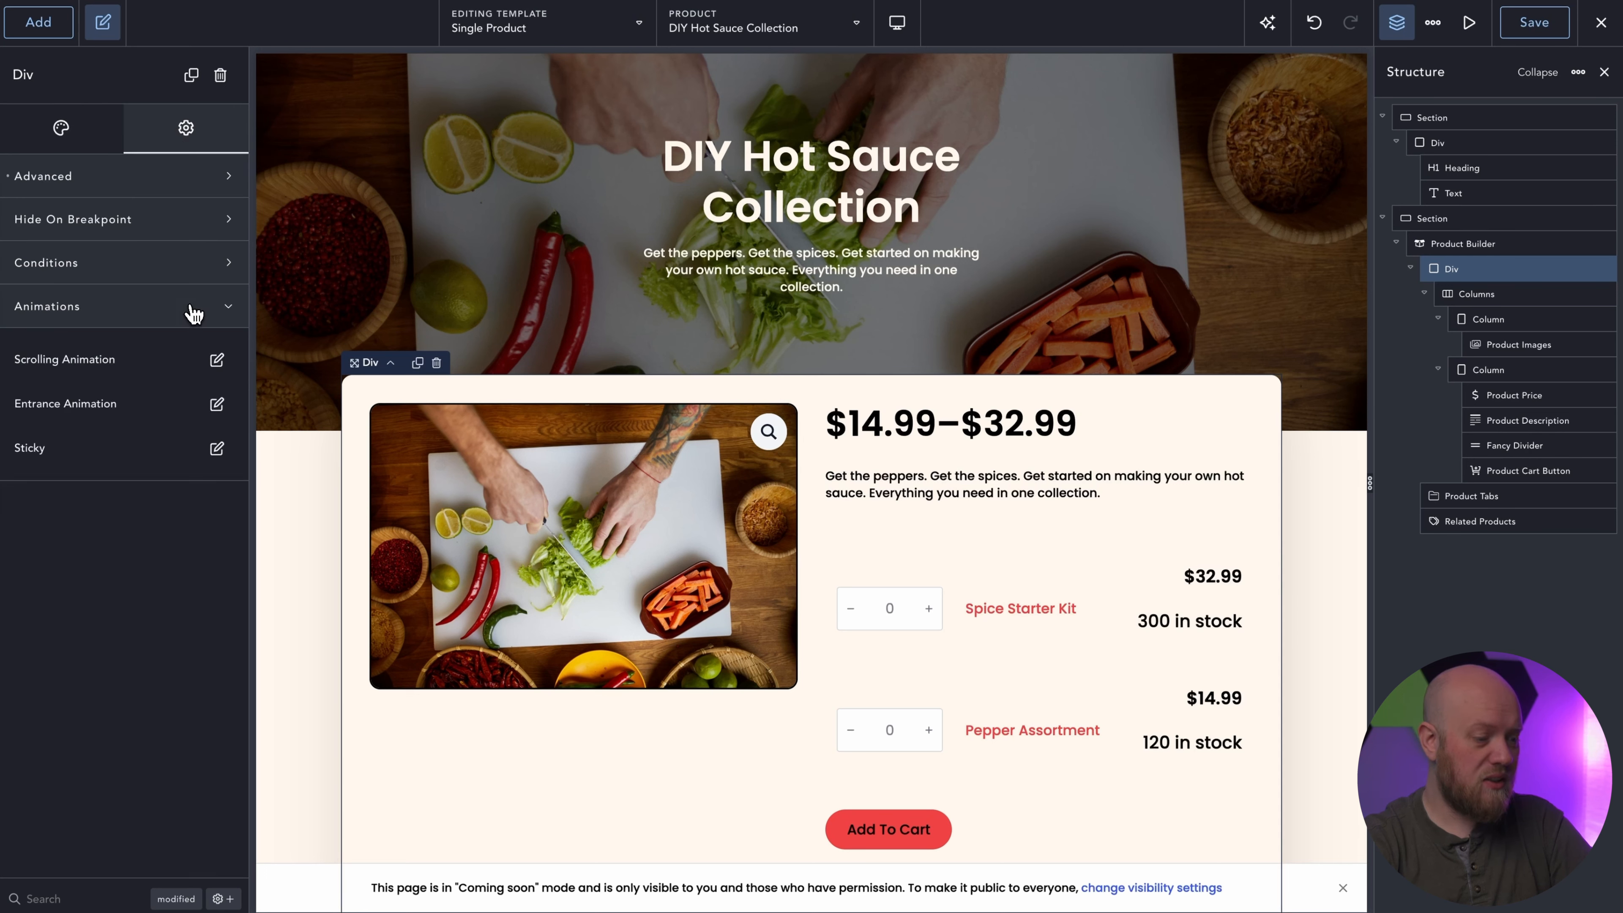
pyautogui.click(217, 361)
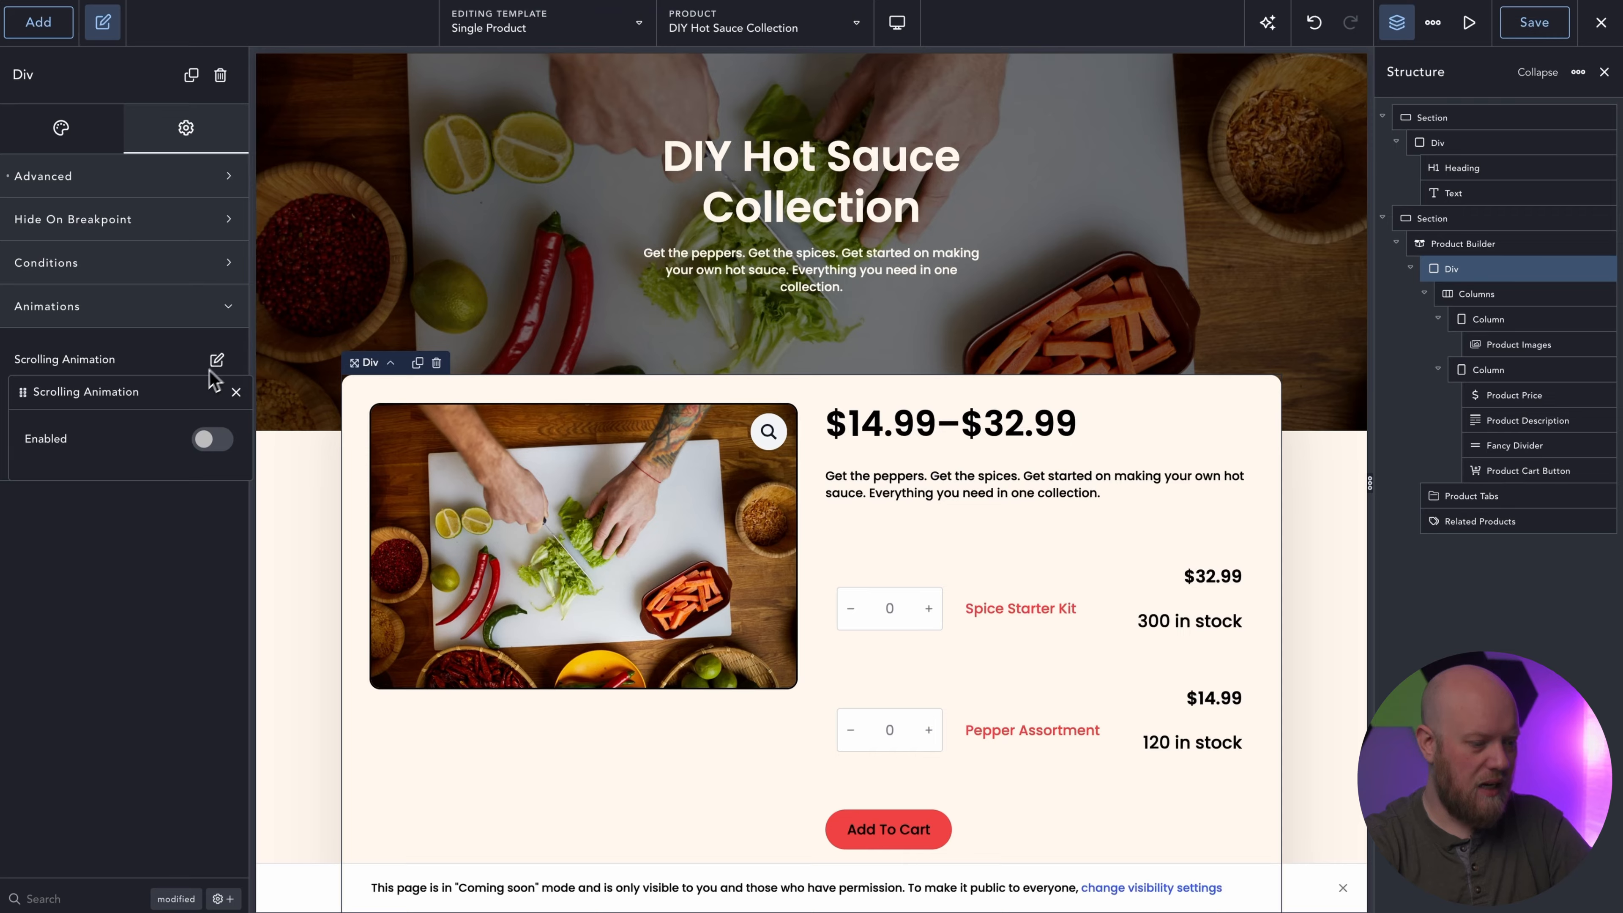
pyautogui.click(206, 440)
pyautogui.moveTo(166, 398); pyautogui.dragTo(305, 268)
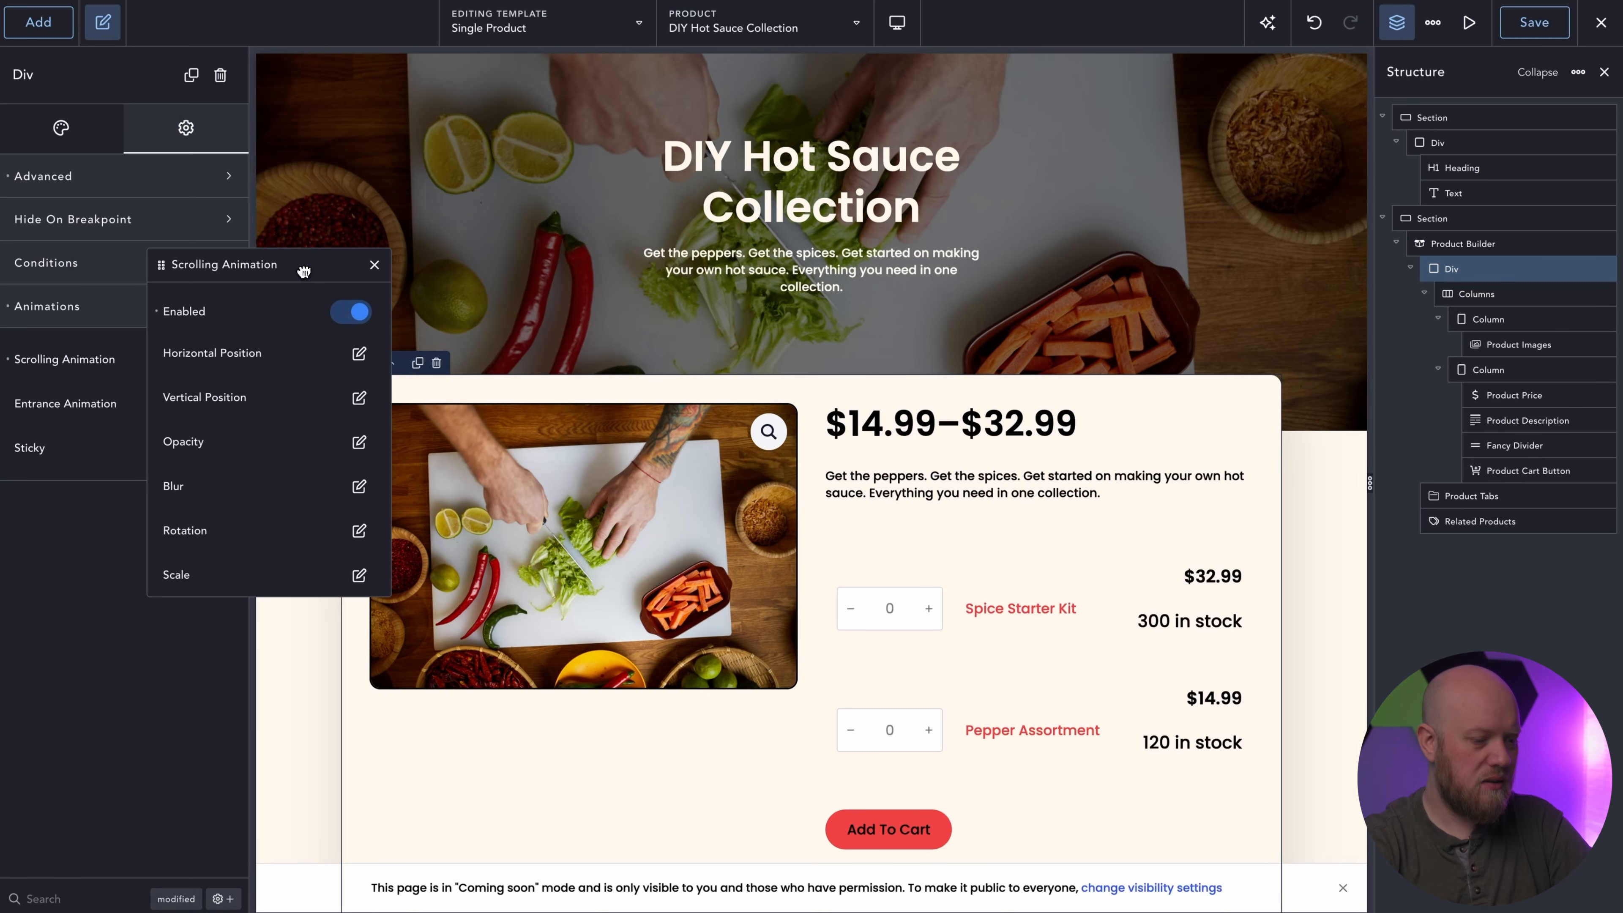
# Set the scrolling animation's vertical position to start at 100 px and end at -100 px.
pyautogui.click(357, 398)
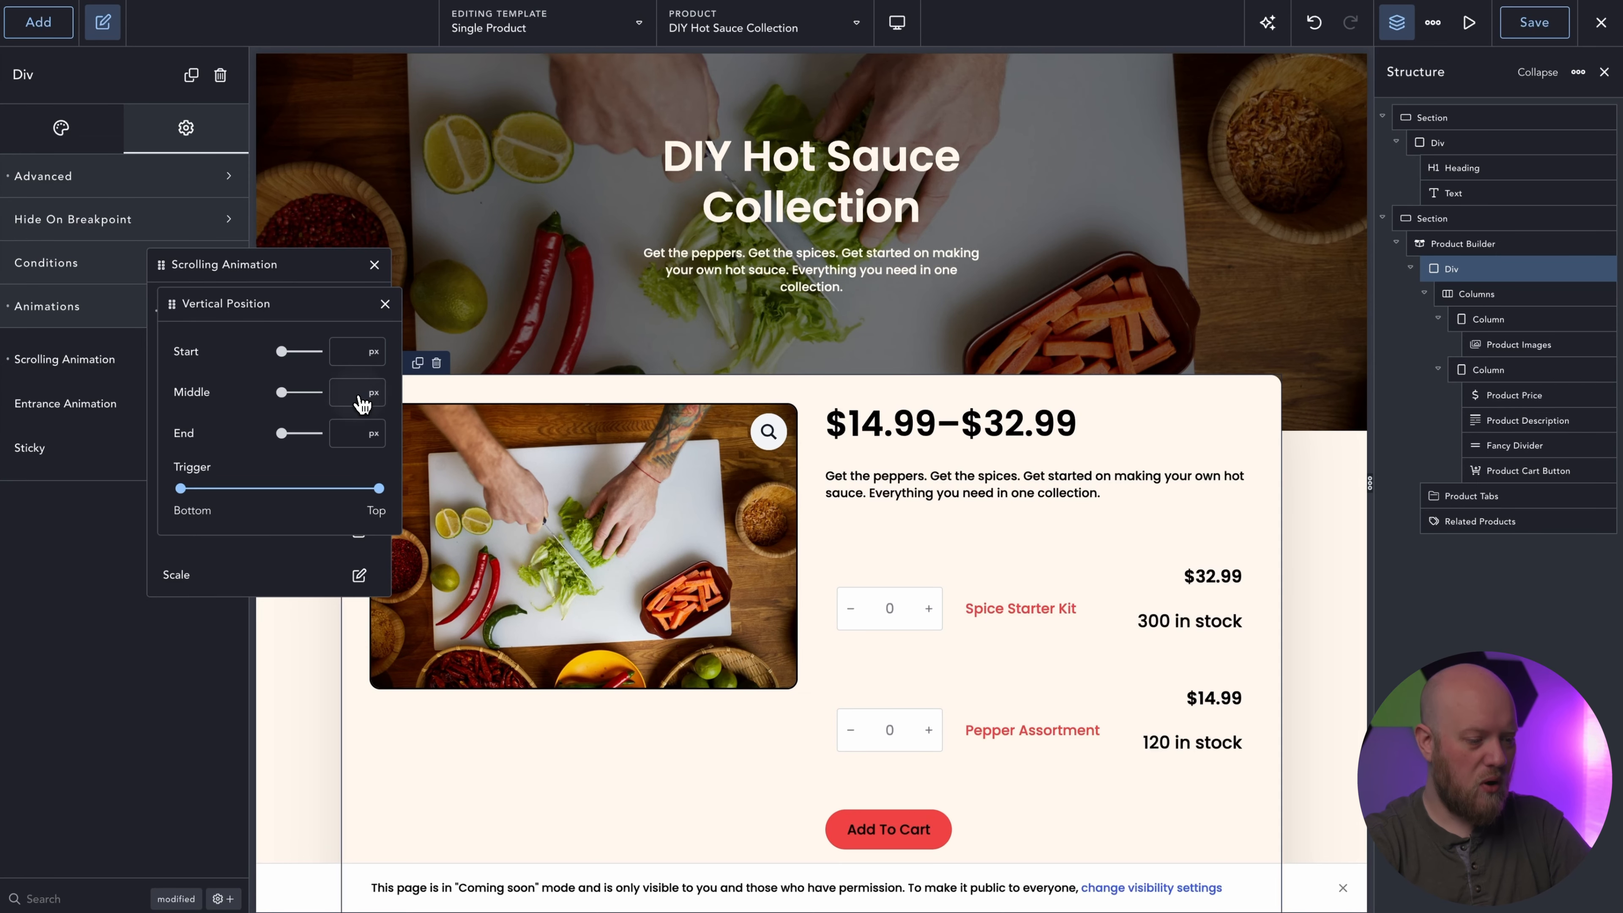
pyautogui.click(351, 351)
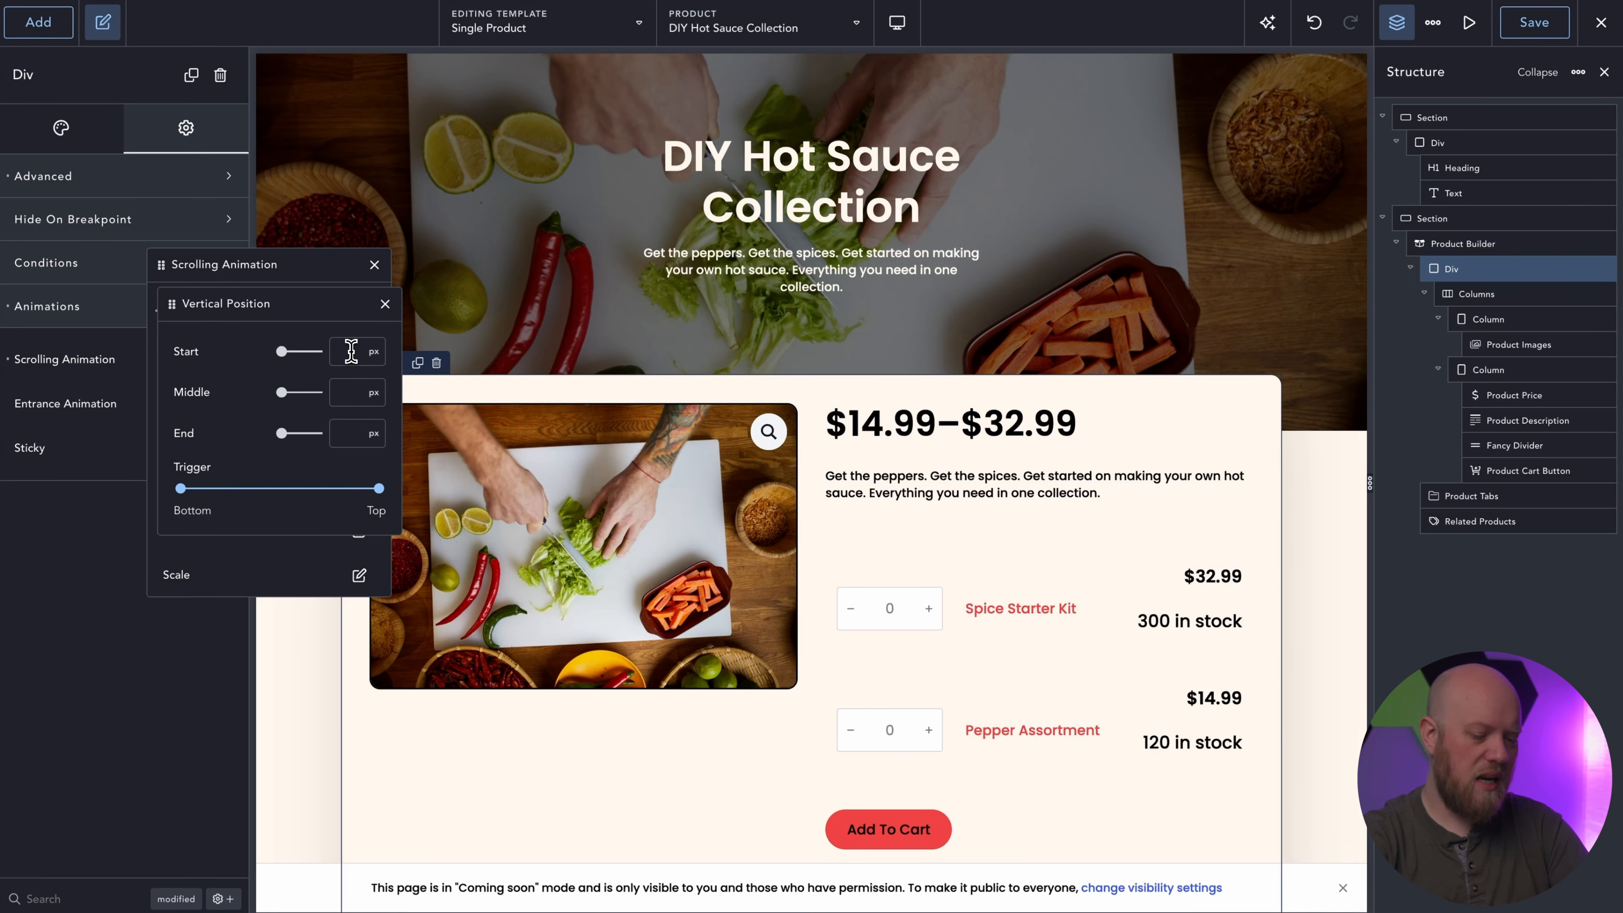
pyautogui.write('100')
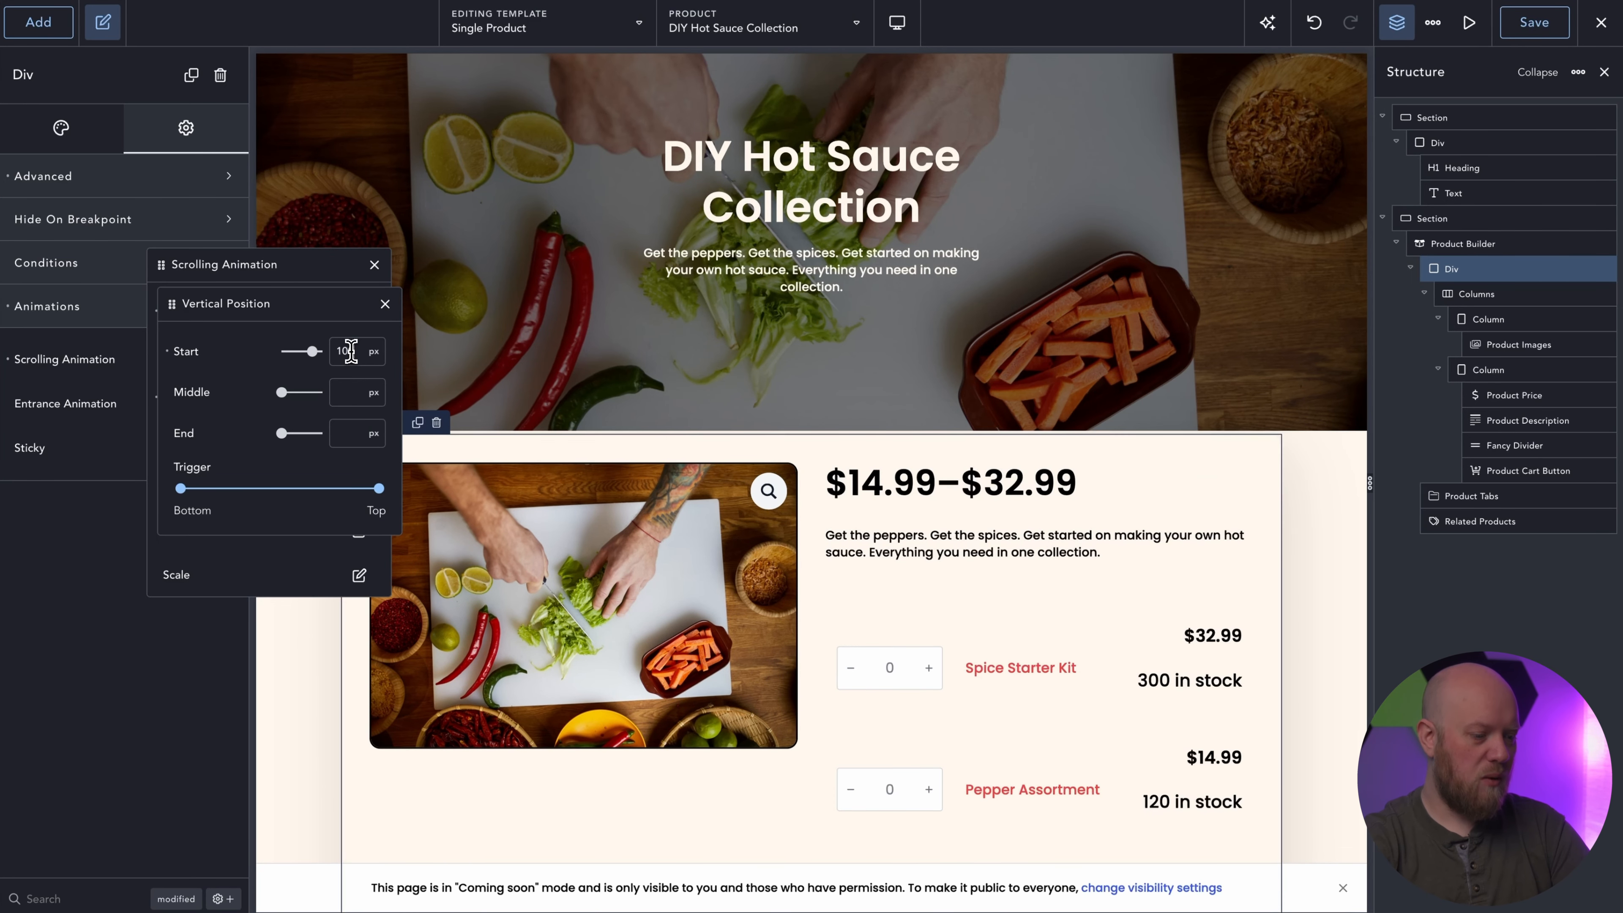
pyautogui.click(350, 430)
pyautogui.write('-100')
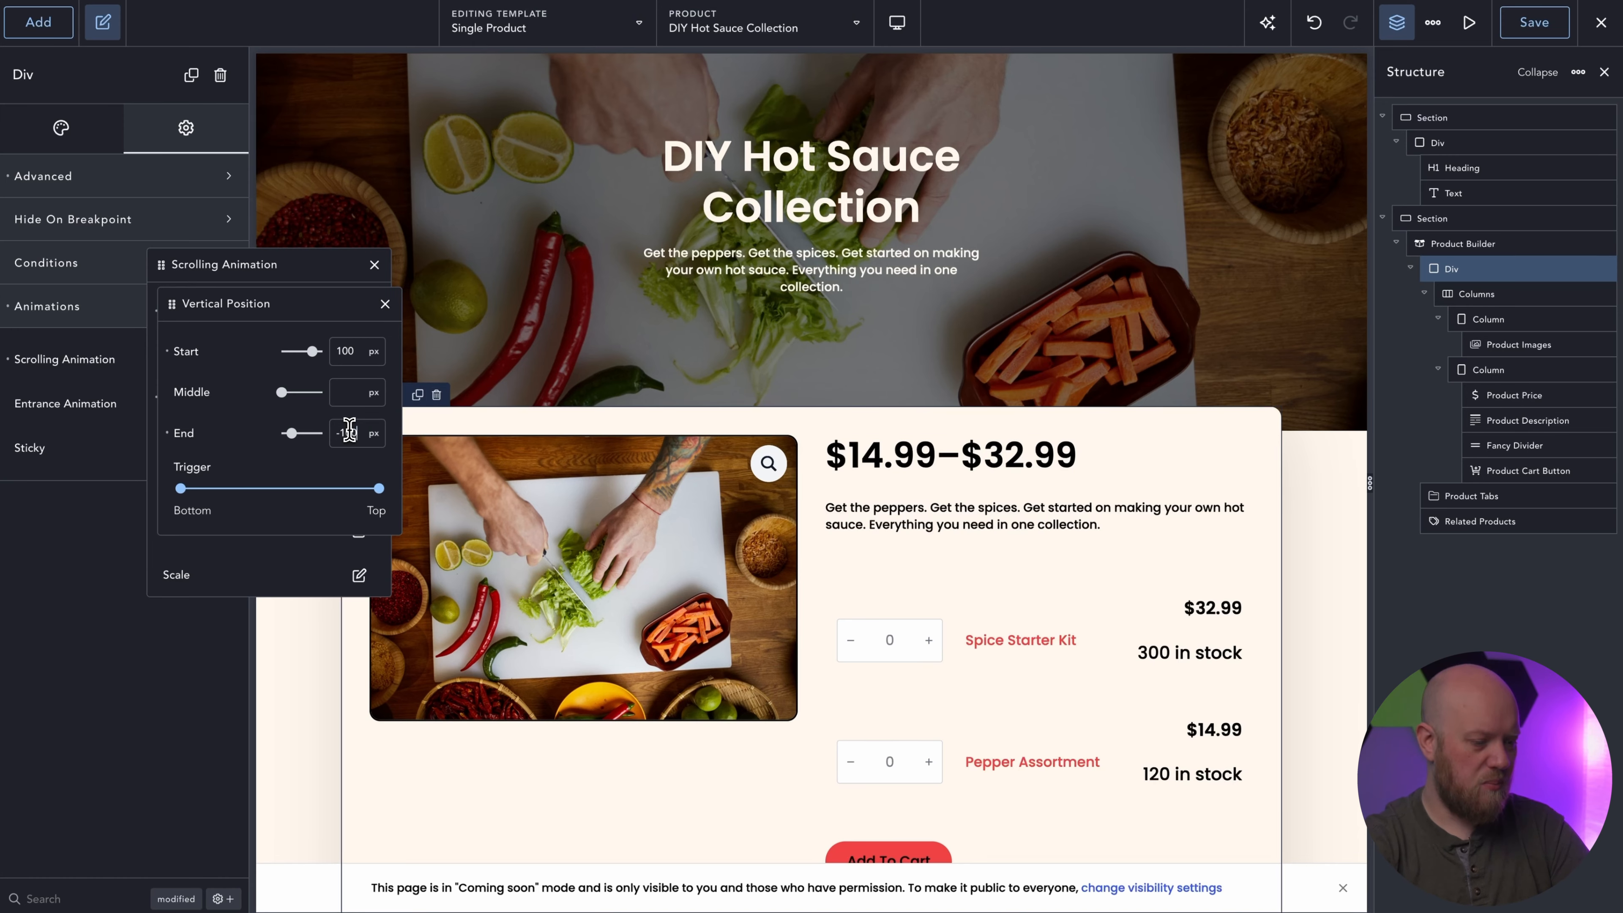
pyautogui.click(384, 304)
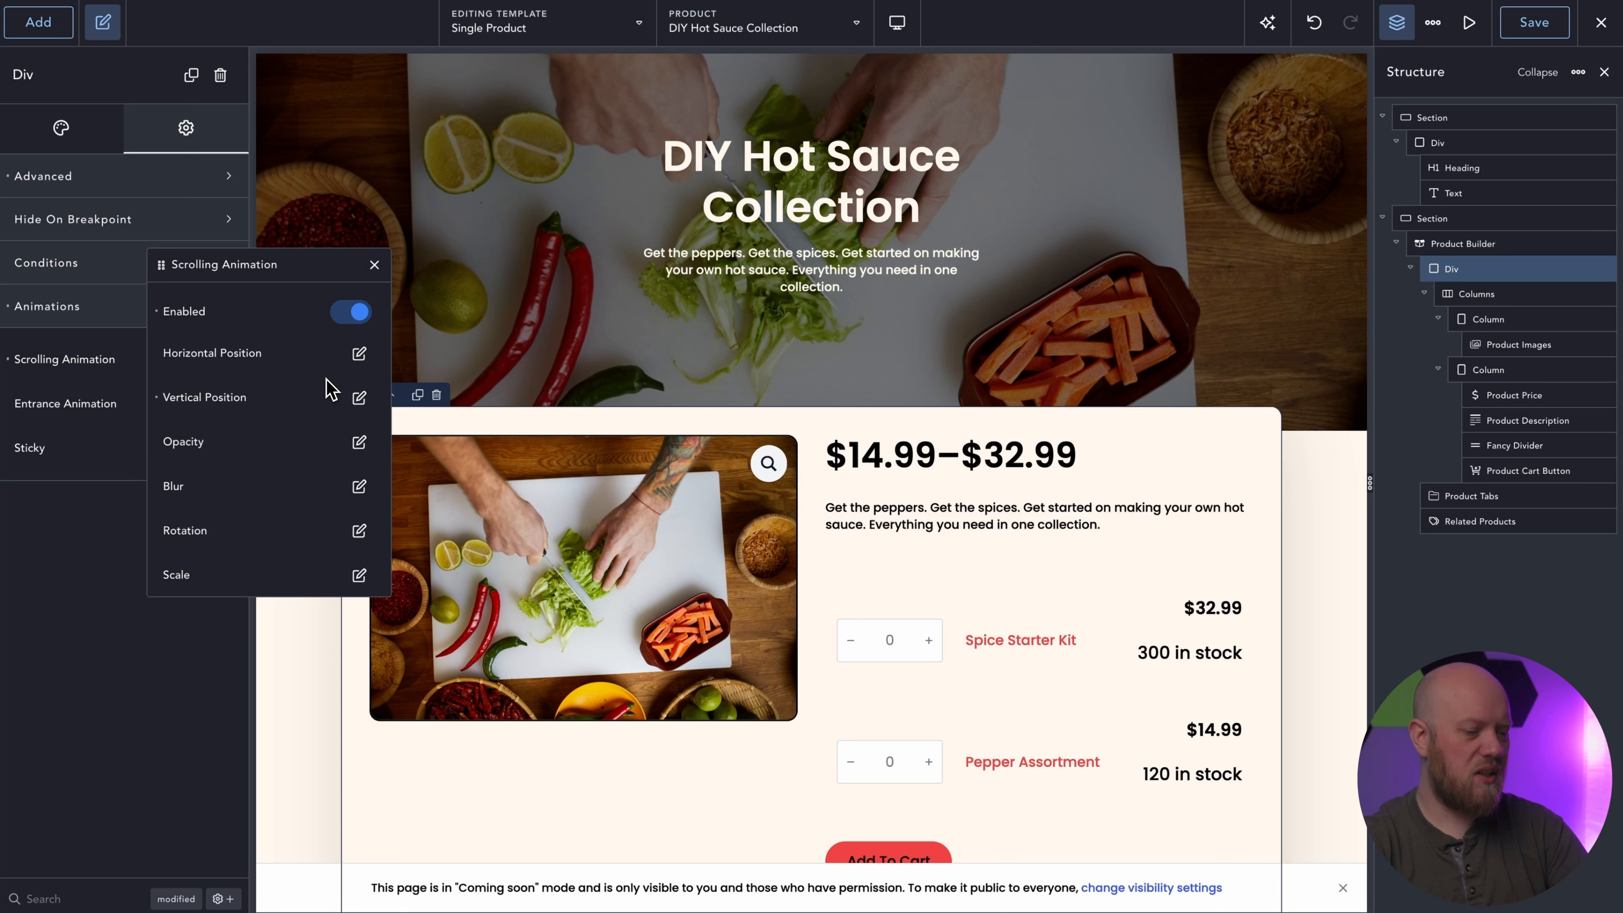
# Set the Div's scrolling animation scale to 0.8 at the start, 1 in the middle and 1 at the end.
pyautogui.scroll(-3, 329, 388)
pyautogui.click(360, 448)
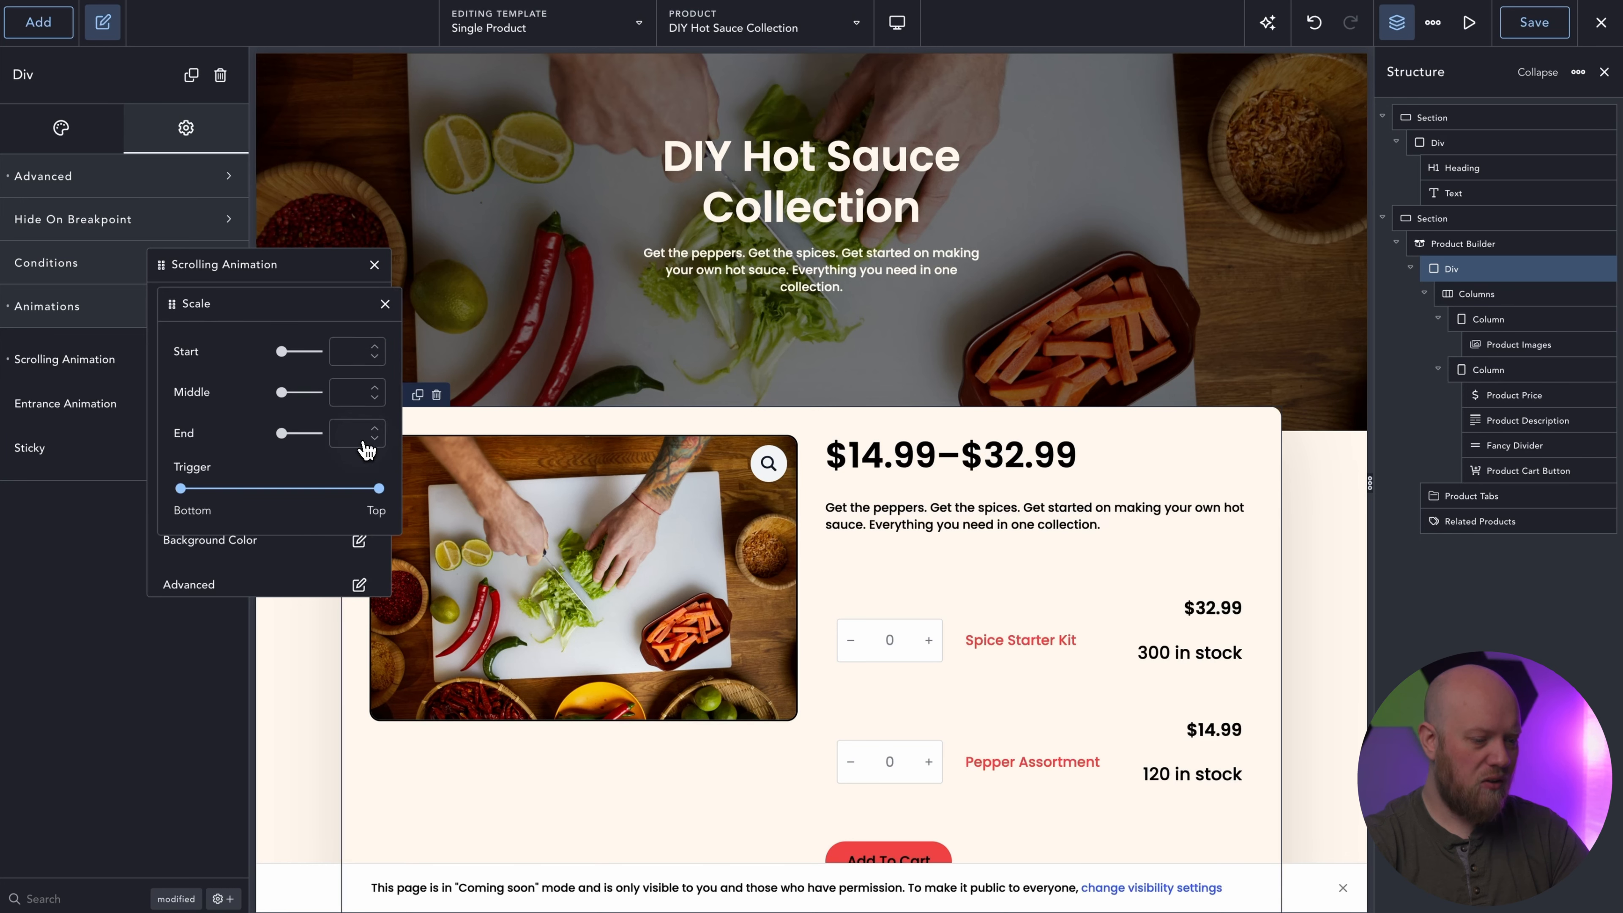
pyautogui.click(344, 353)
pyautogui.write('0.8')
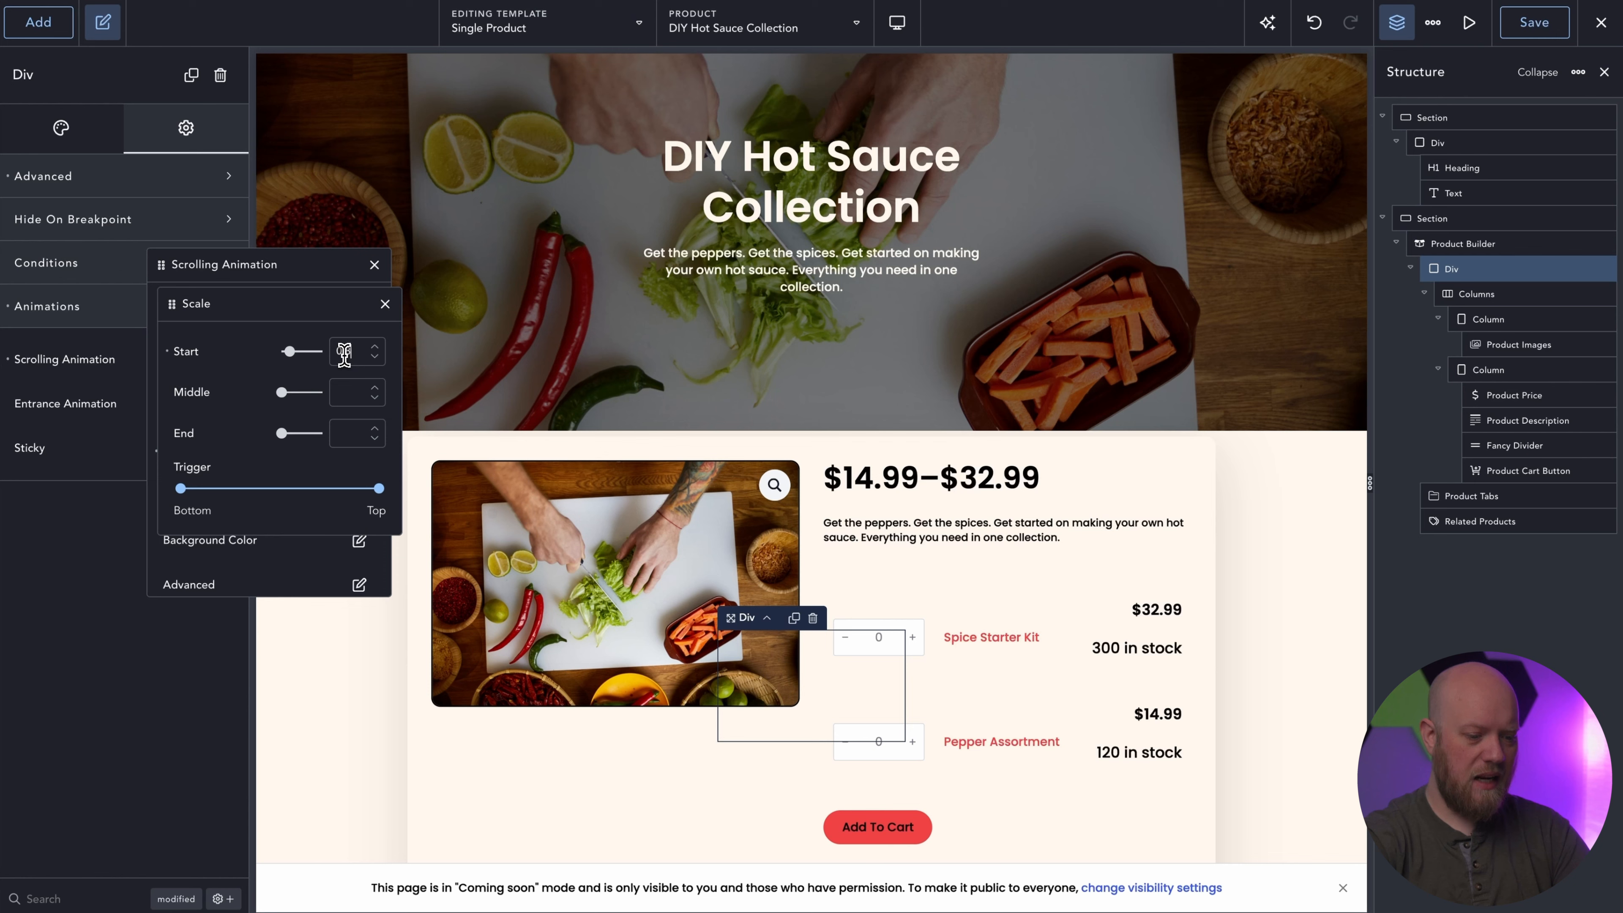
pyautogui.write('1')
pyautogui.click(338, 429)
pyautogui.write('1')
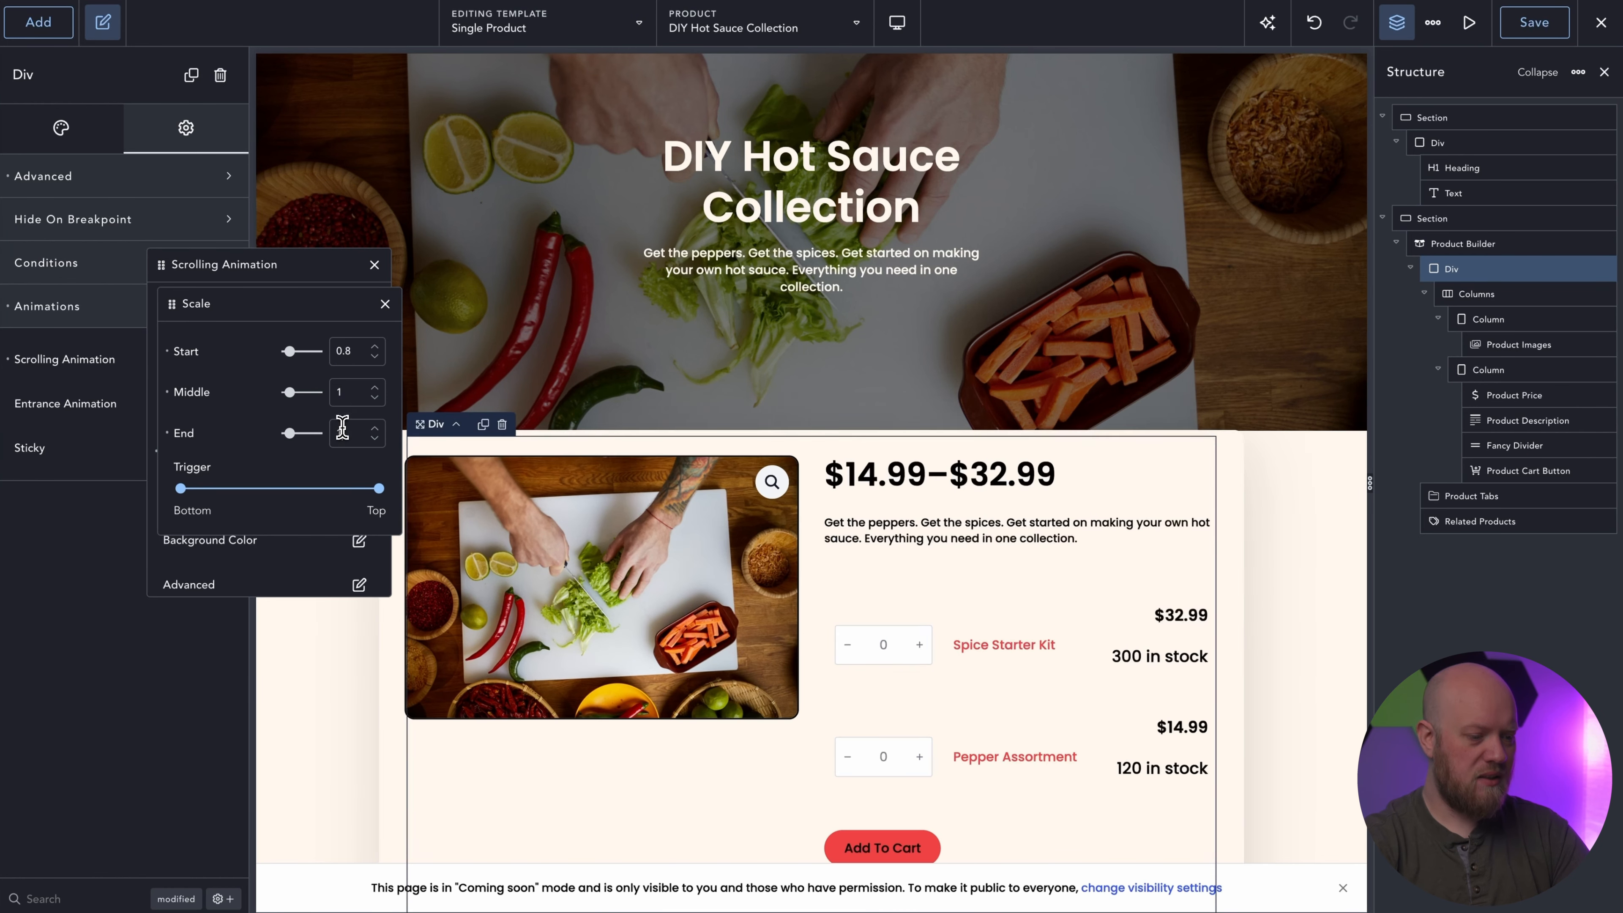
pyautogui.click(385, 305)
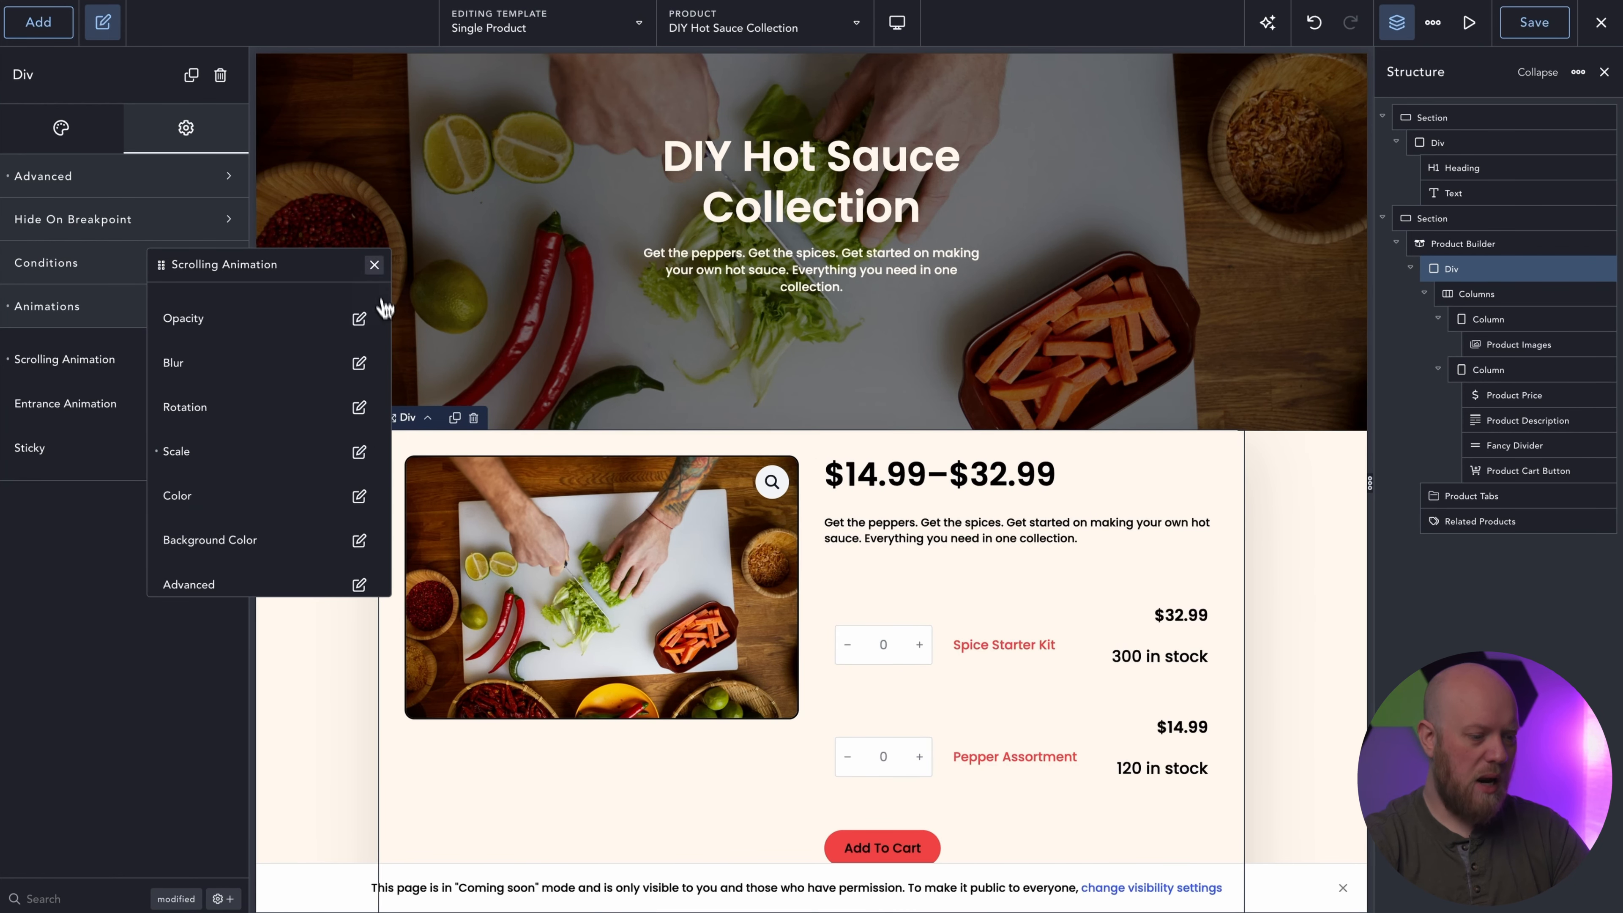
pyautogui.click(375, 265)
# Preview the product card's scroll animation on the canvas, then examine the product tabs and the Related Products element's settings.
pyautogui.scroll(3, 337, 326)
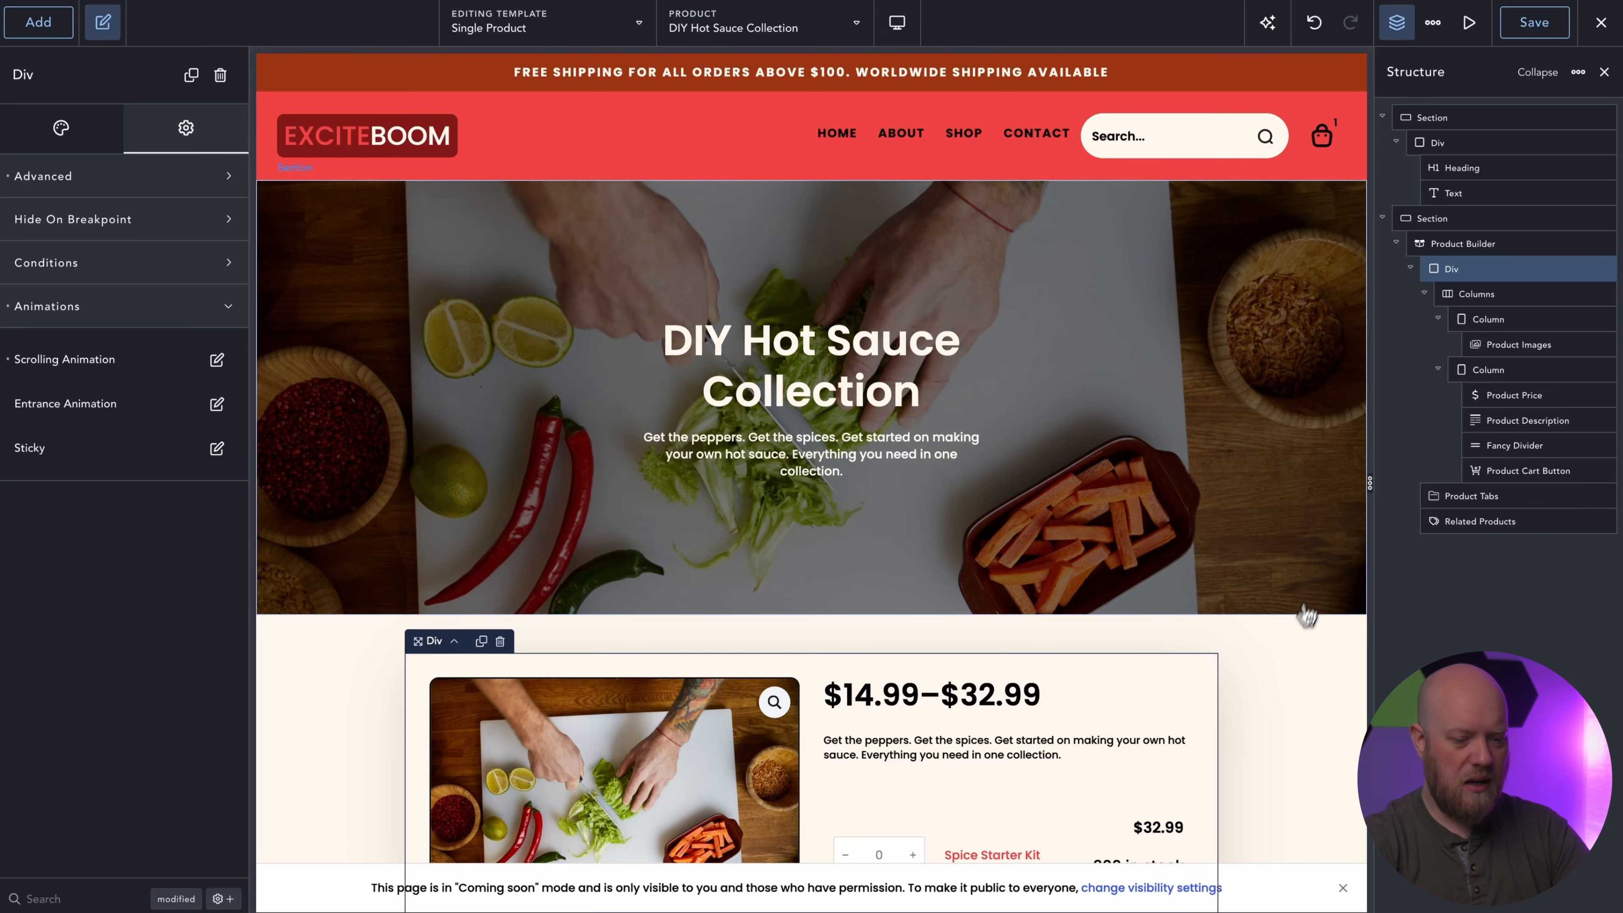
pyautogui.scroll(-5, 1326, 563)
pyautogui.scroll(-1, 1329, 565)
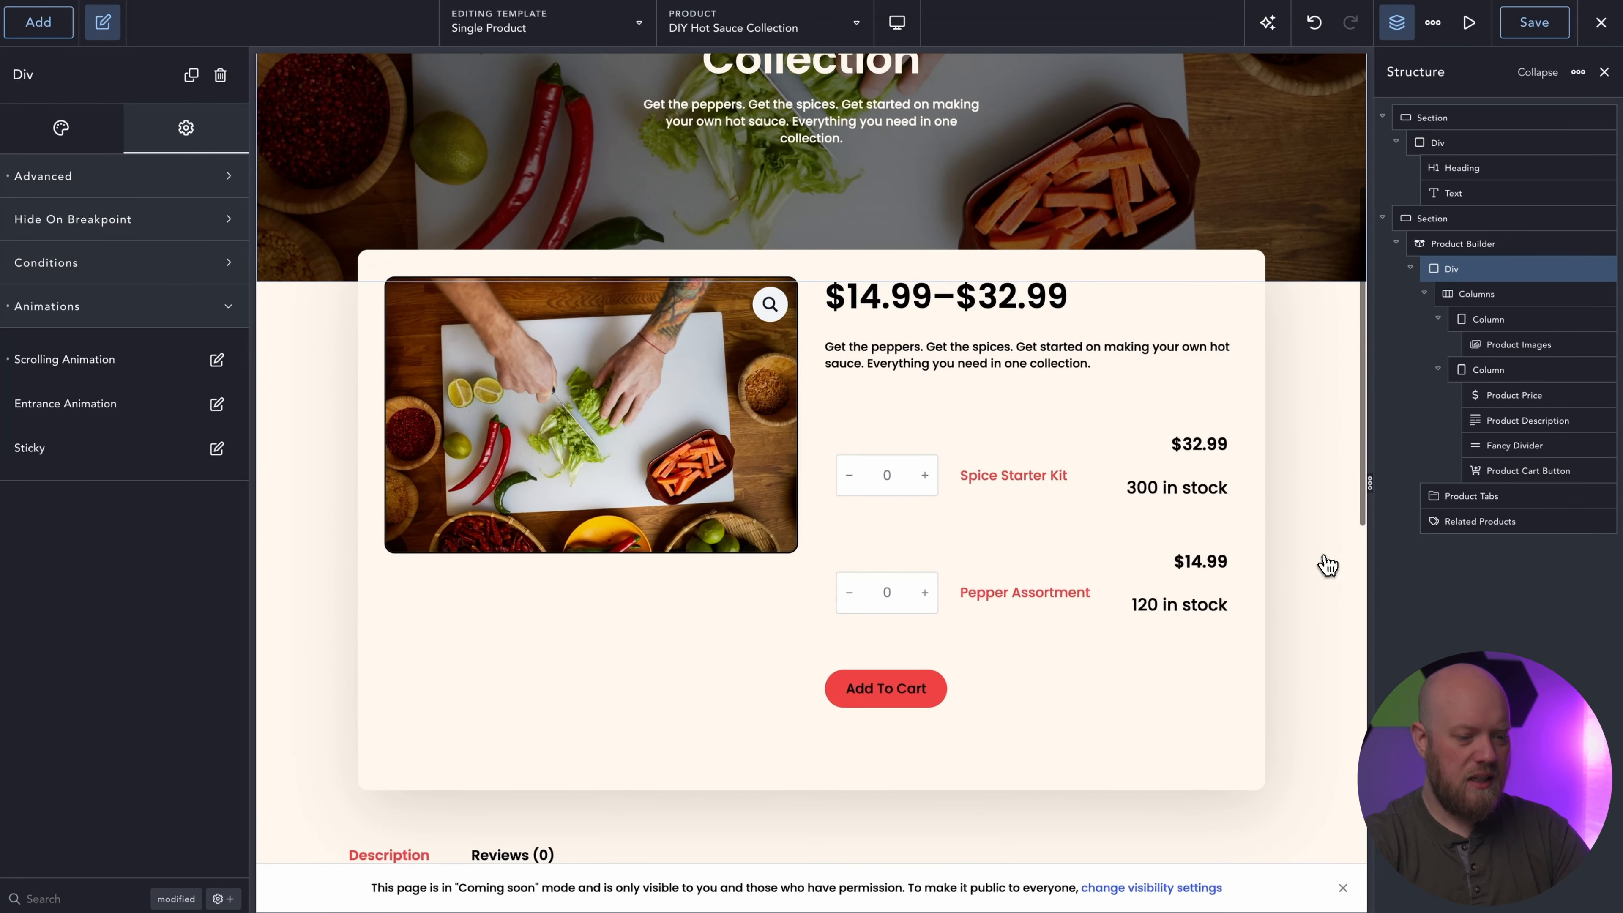
pyautogui.scroll(-2, 1328, 566)
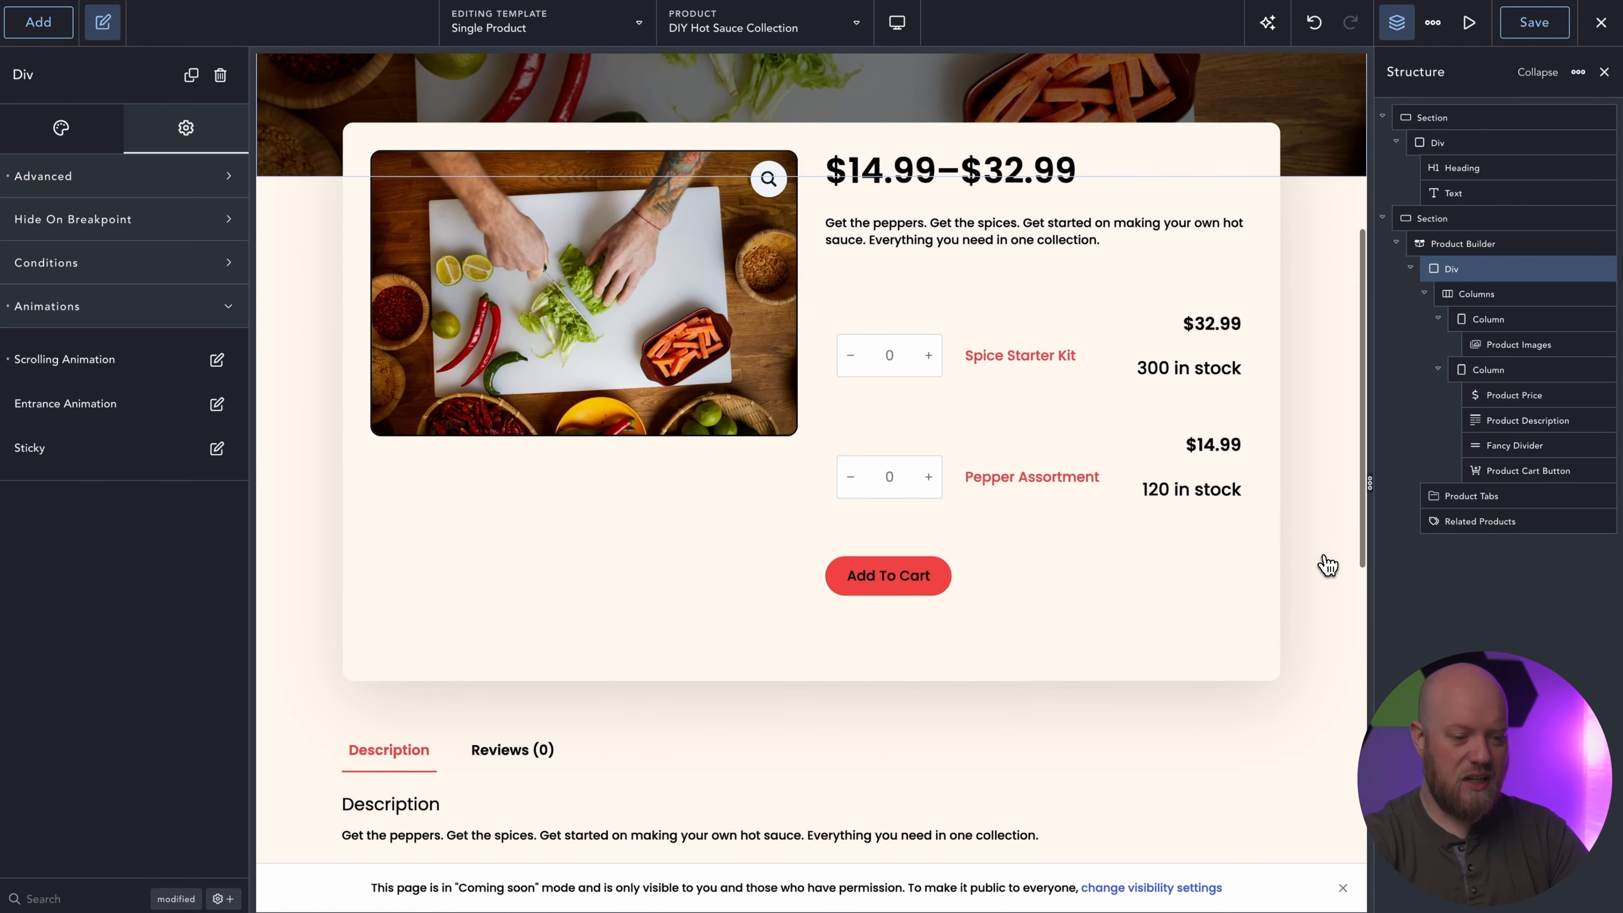
pyautogui.scroll(3, 1328, 566)
pyautogui.scroll(-3, 1329, 565)
pyautogui.scroll(-4, 1329, 565)
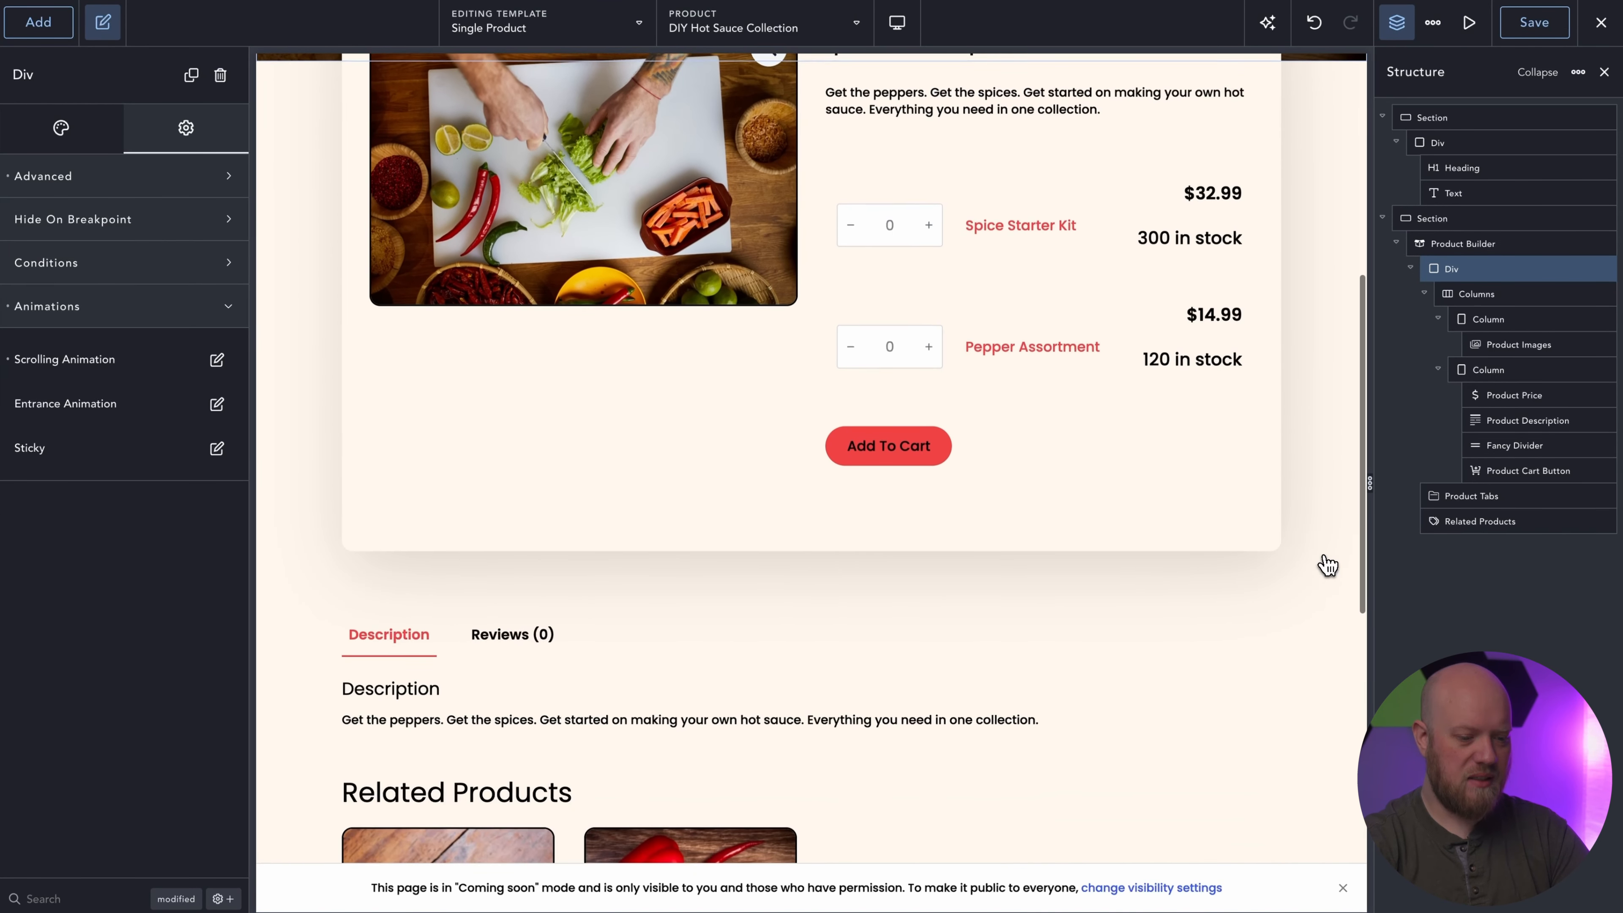
pyautogui.scroll(-5, 1328, 566)
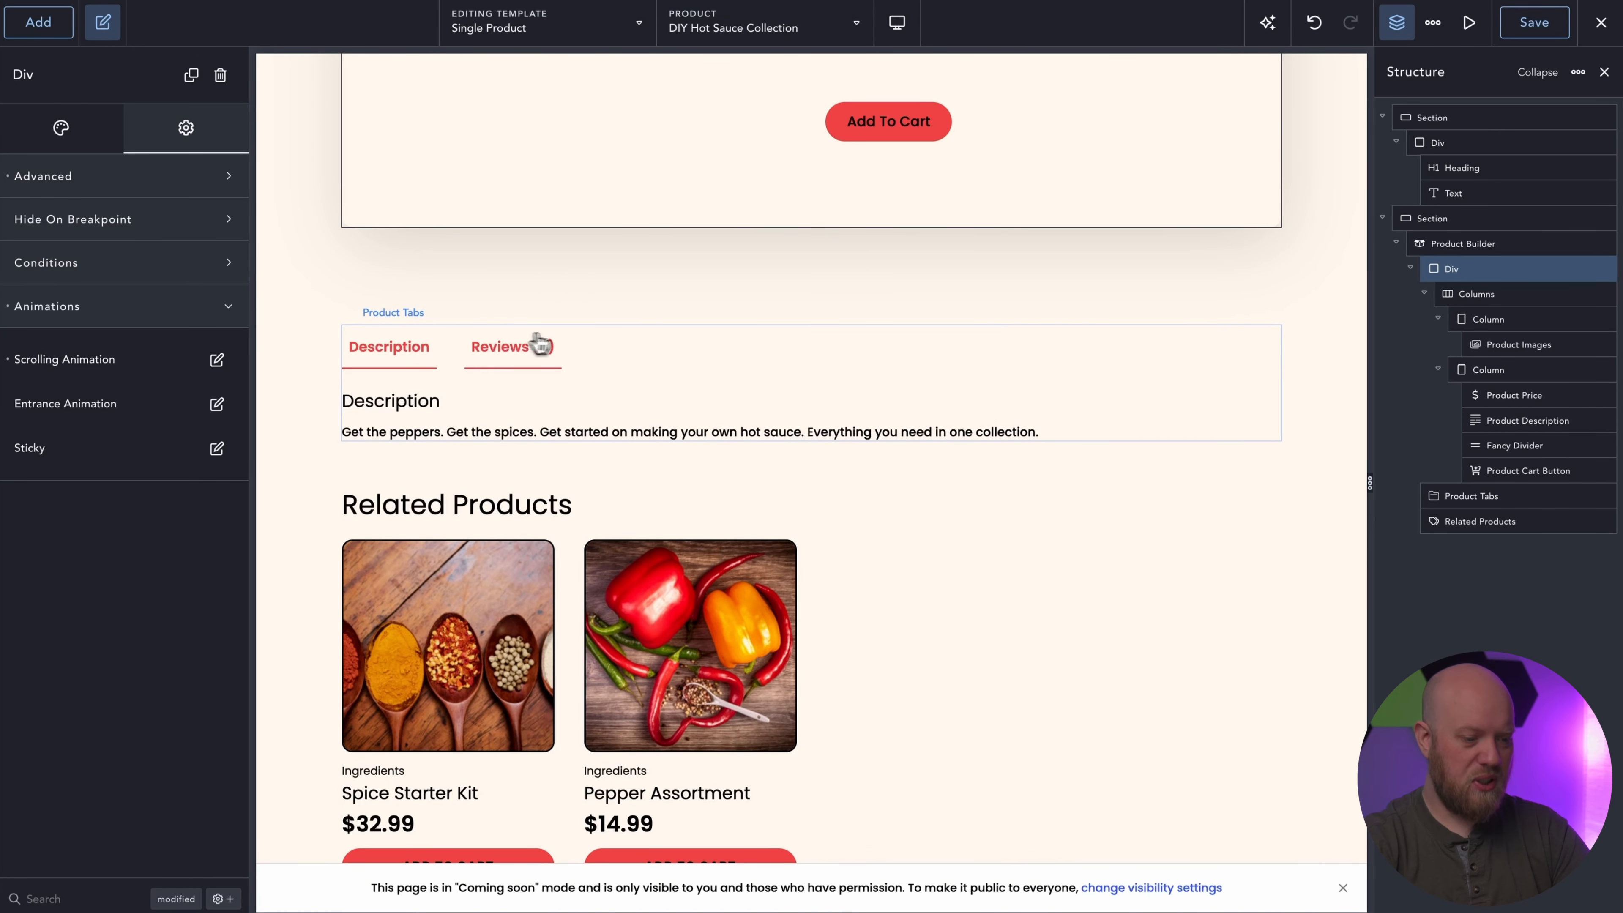
pyautogui.scroll(-1, 914, 379)
pyautogui.scroll(-4, 913, 378)
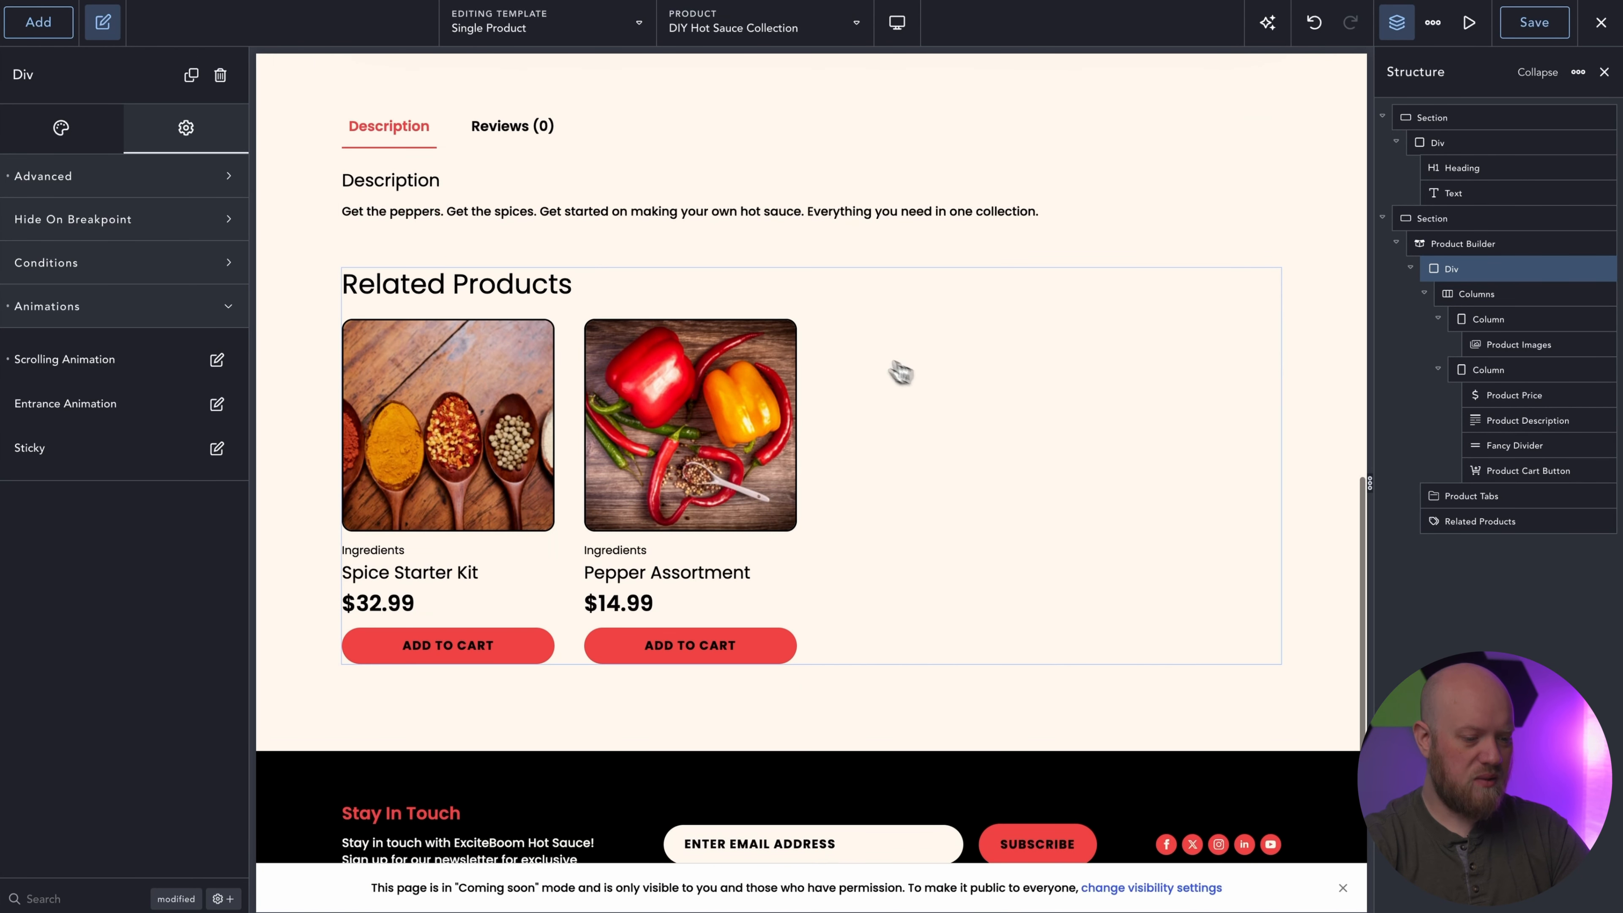
pyautogui.click(585, 463)
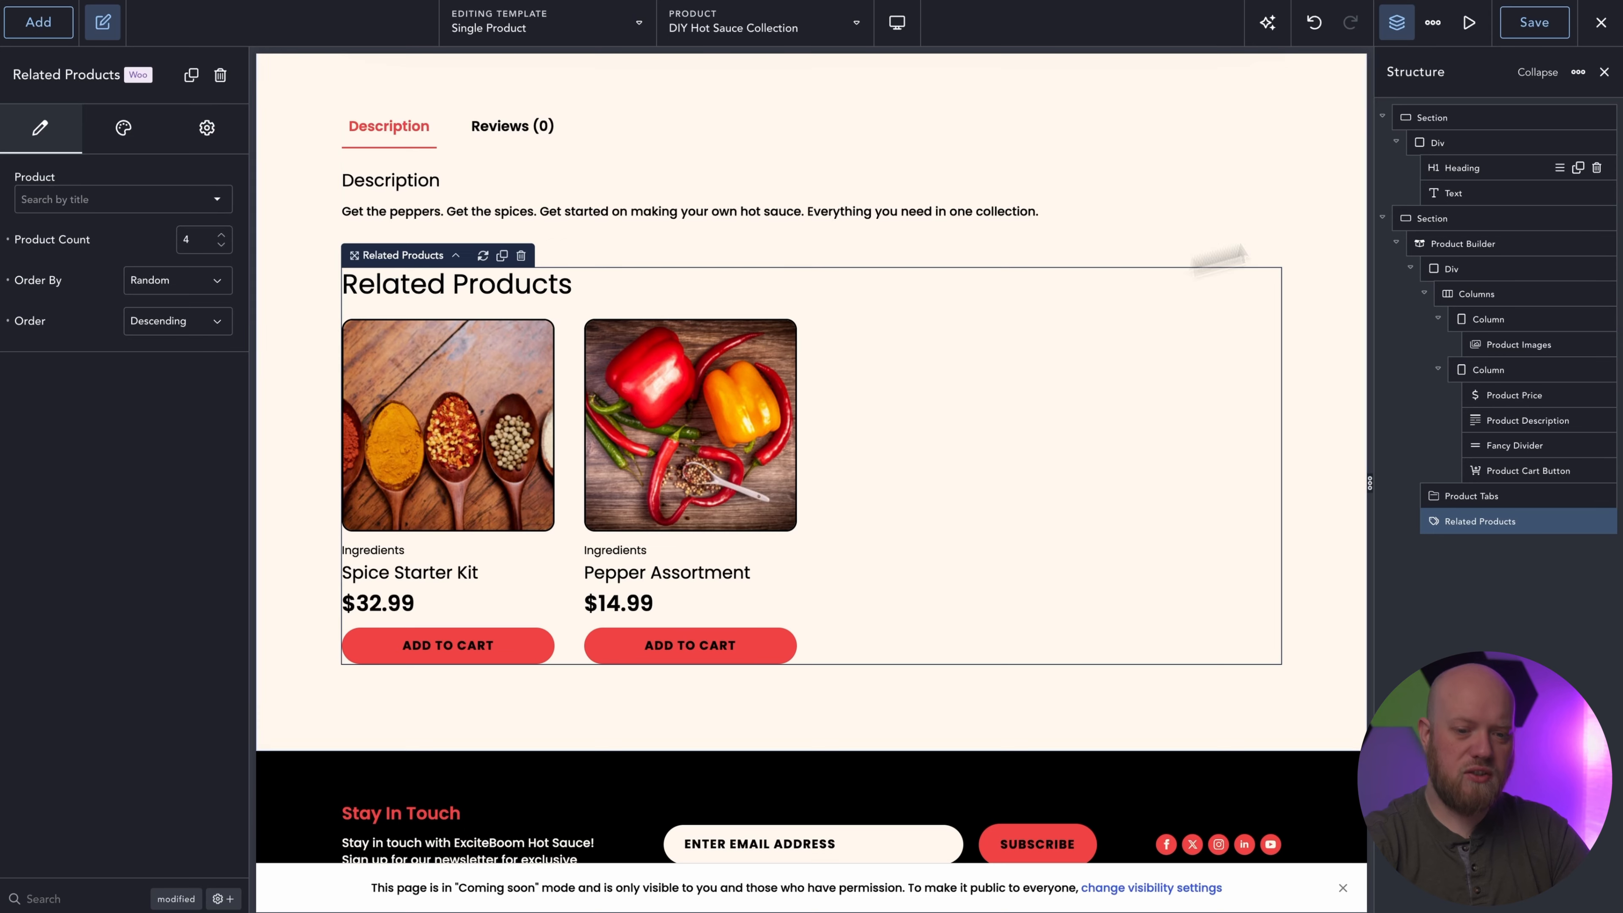
# Save the template and open the DIY Hot Sauce Collection product page on the frontend to check its layout and scroll animation.
pyautogui.click(1560, 28)
pyautogui.click(1594, 27)
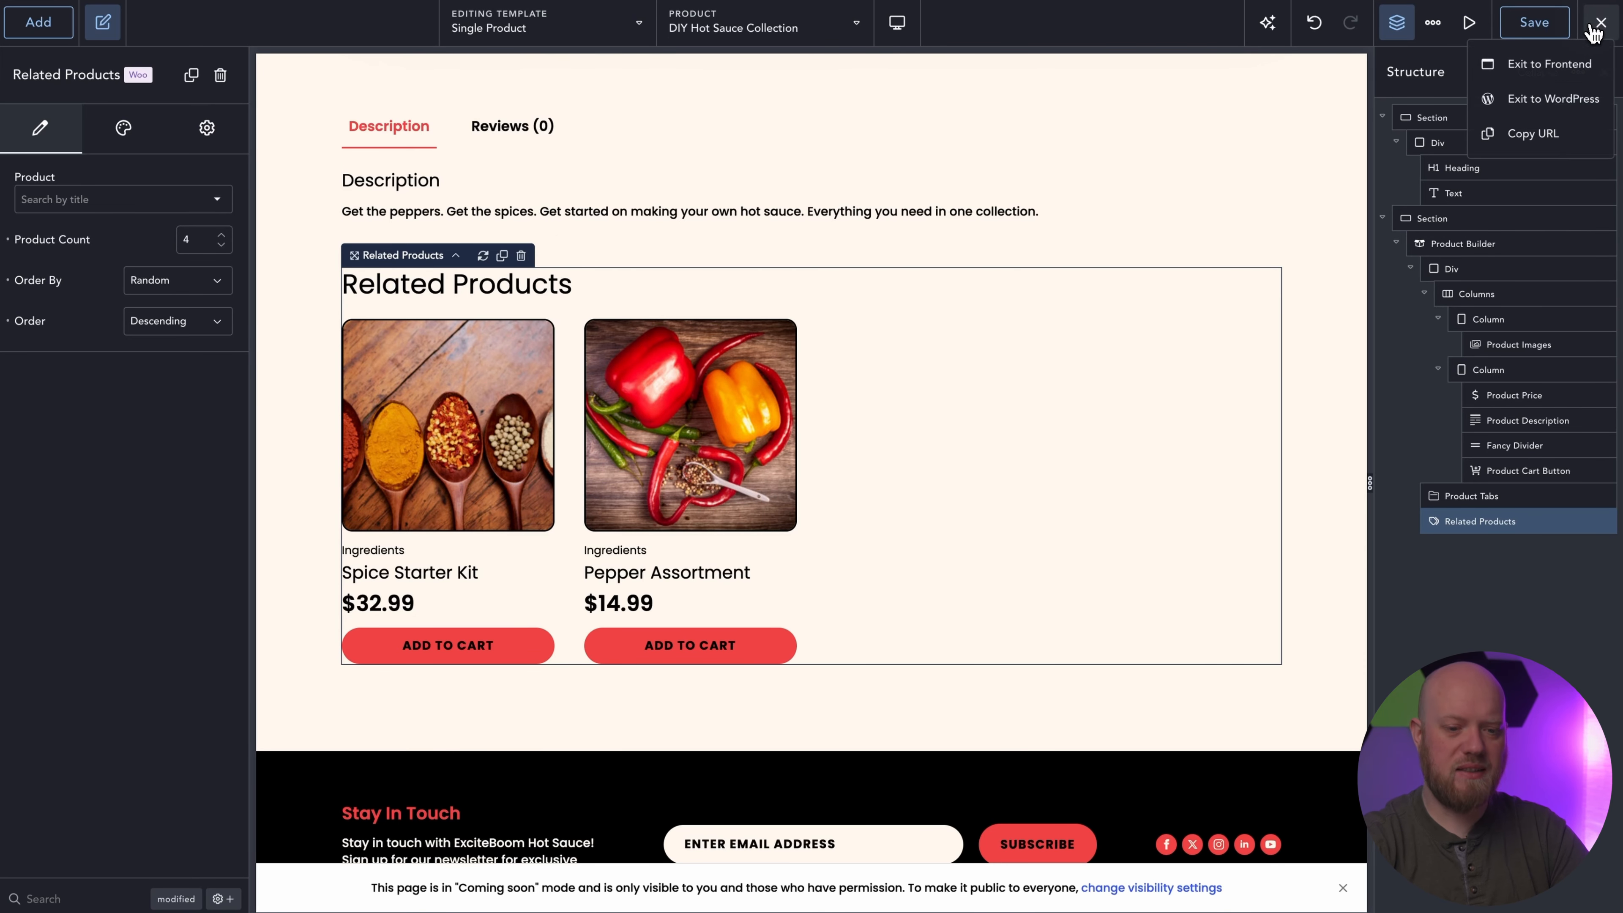
pyautogui.rightClick(1546, 67)
pyautogui.press('Escape')
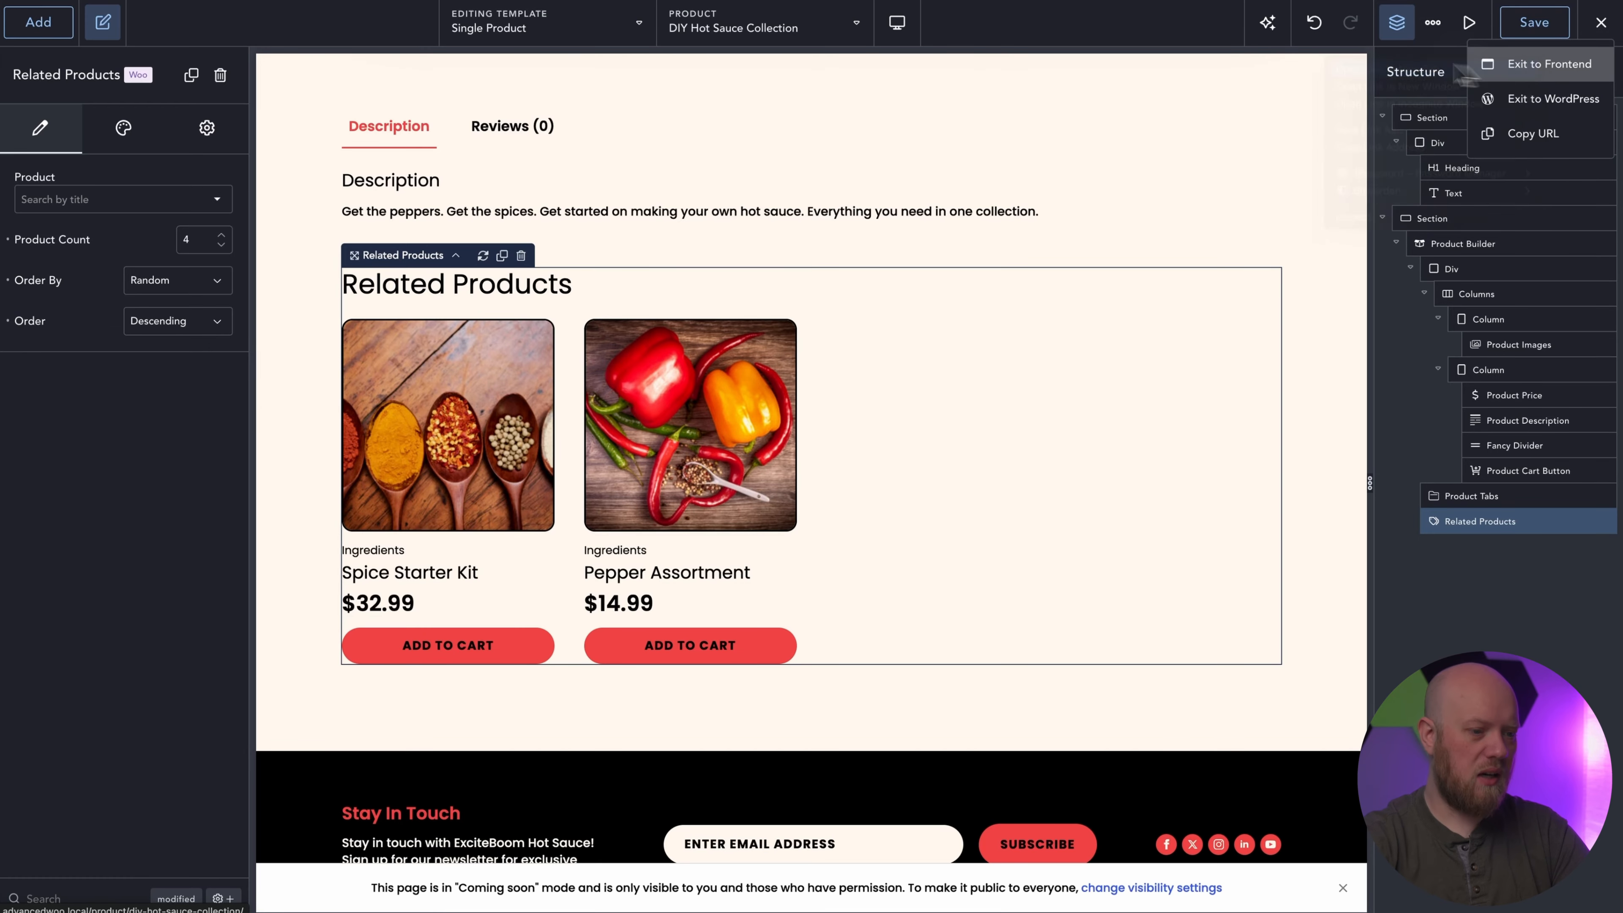
pyautogui.click(1546, 67)
pyautogui.scroll(-10, 952, 352)
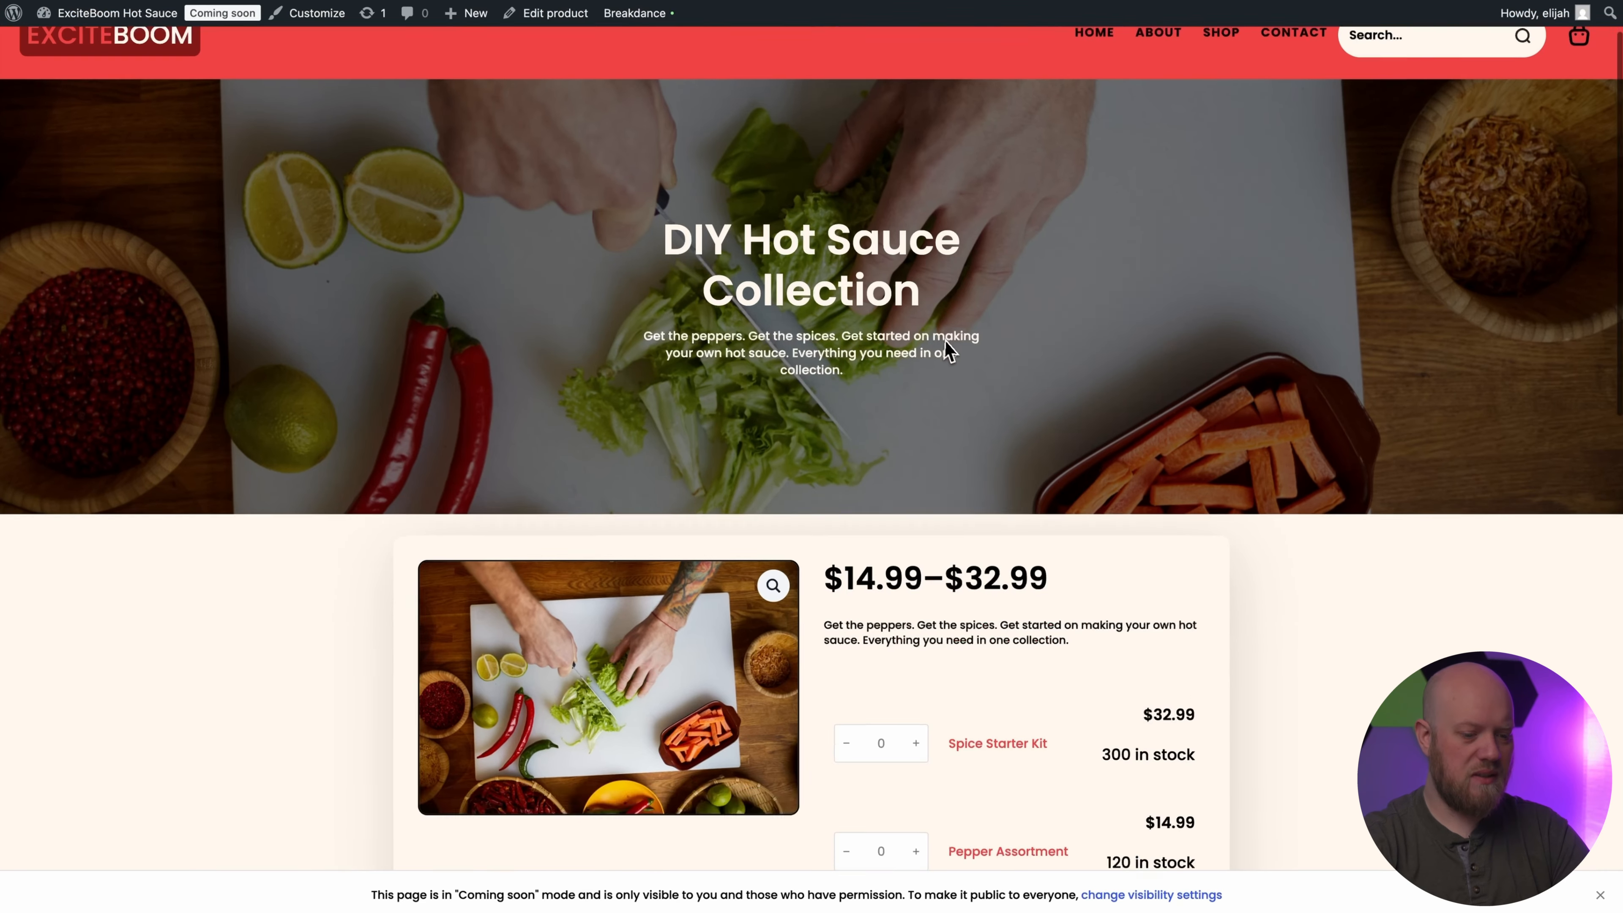
pyautogui.scroll(-5, 951, 352)
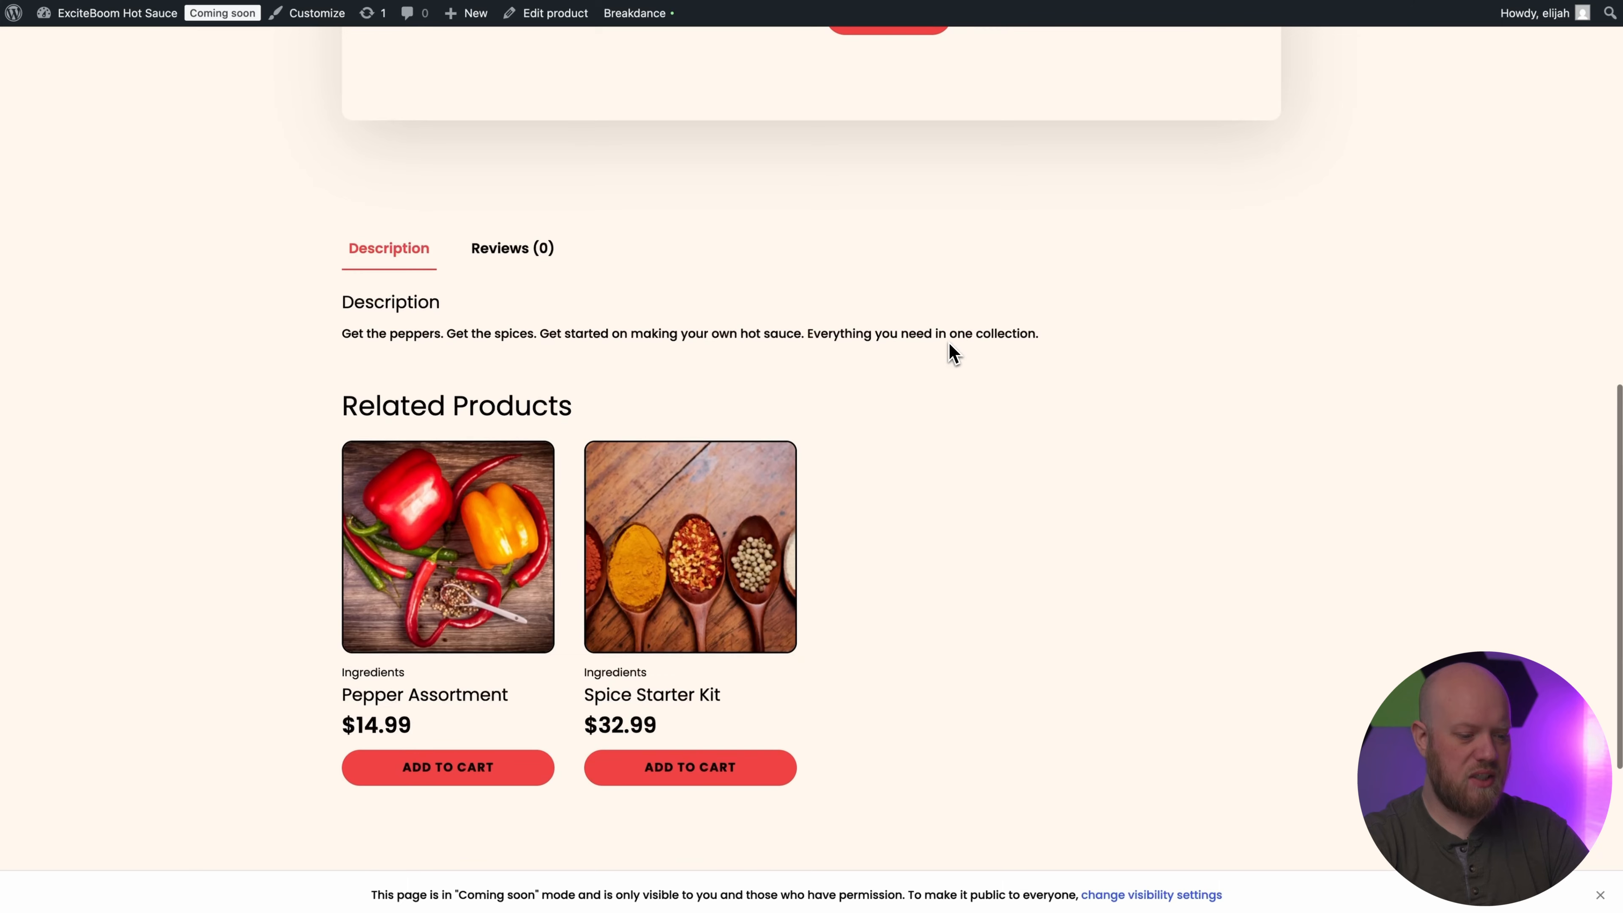
# Open the Spice Starter Kit from the related products and check how the template displays that product down the page.
pyautogui.click(728, 613)
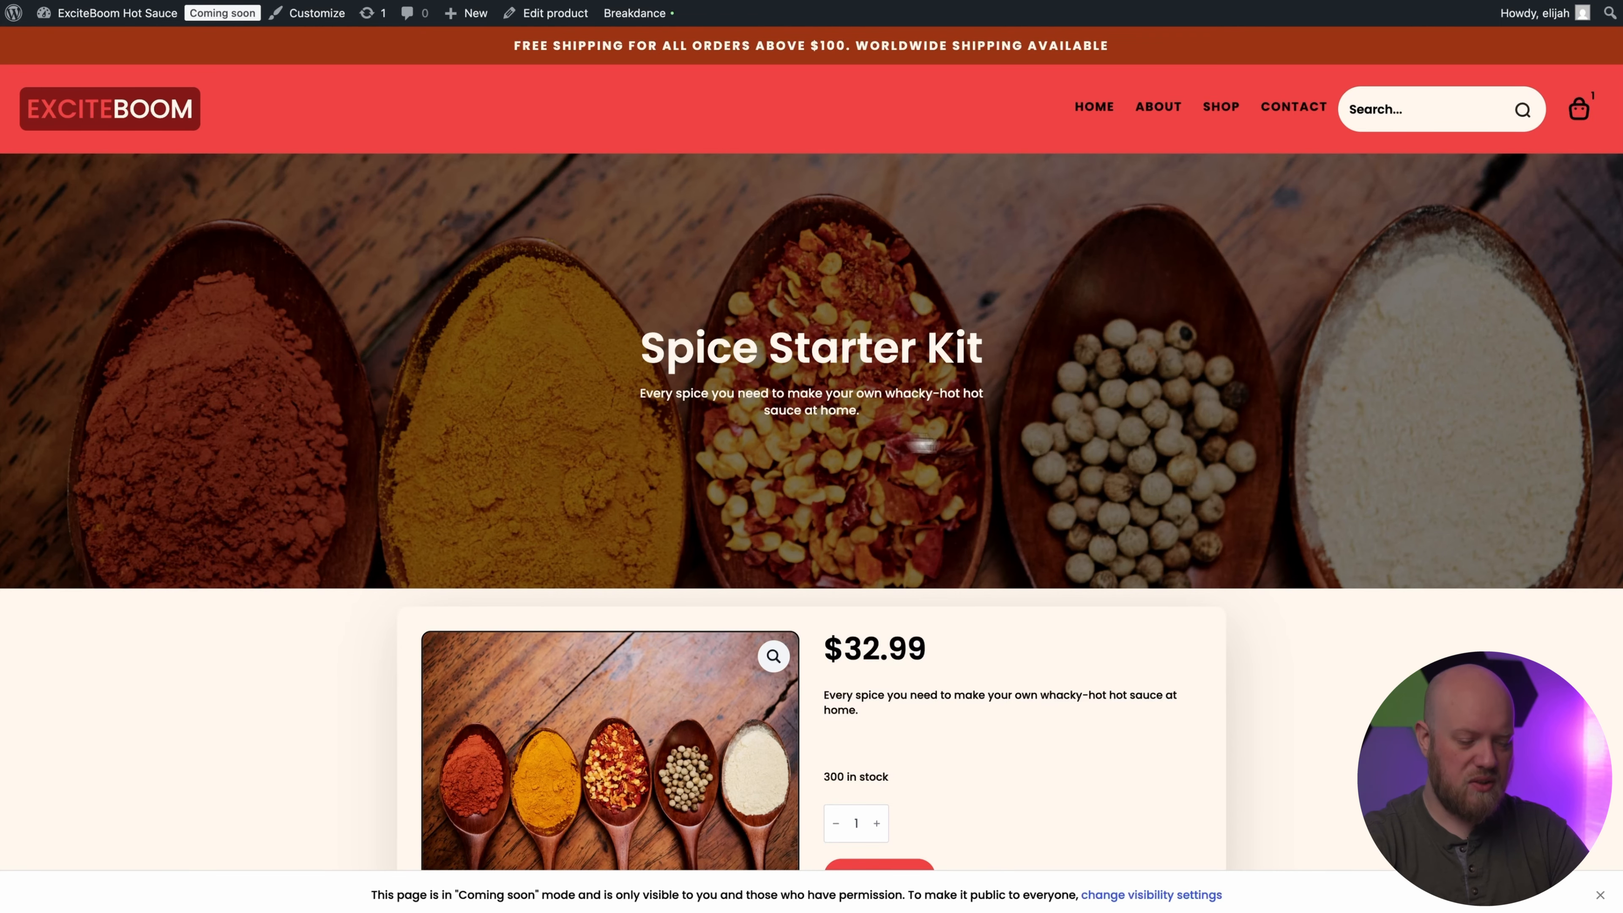
pyautogui.scroll(-3, 1202, 442)
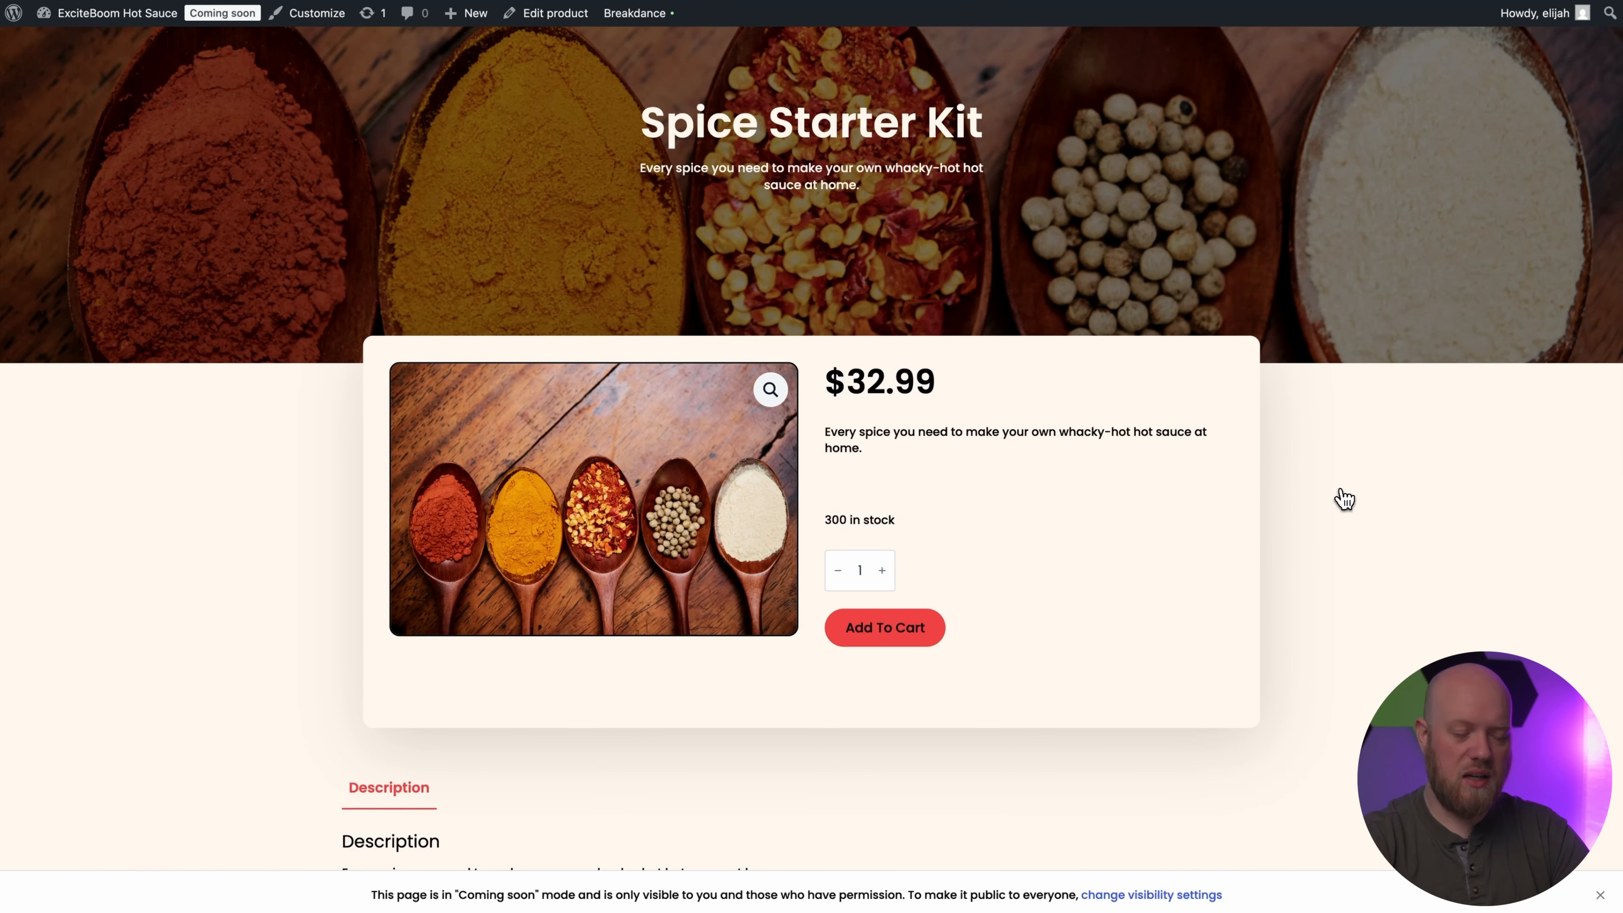
pyautogui.scroll(-4, 1344, 499)
pyautogui.scroll(-2, 1343, 498)
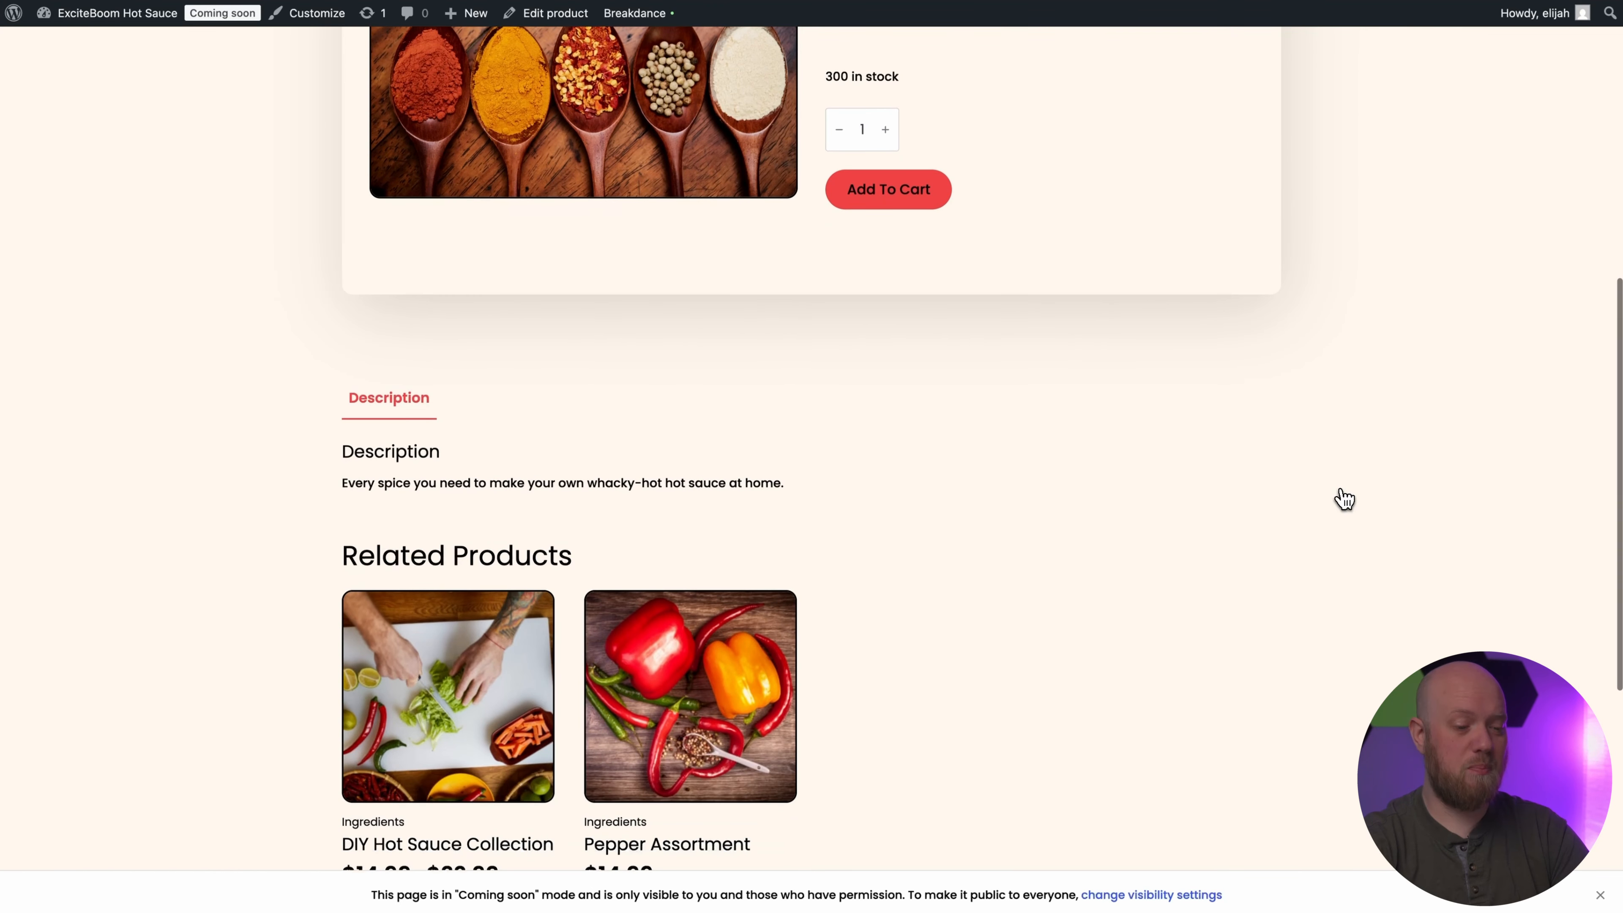